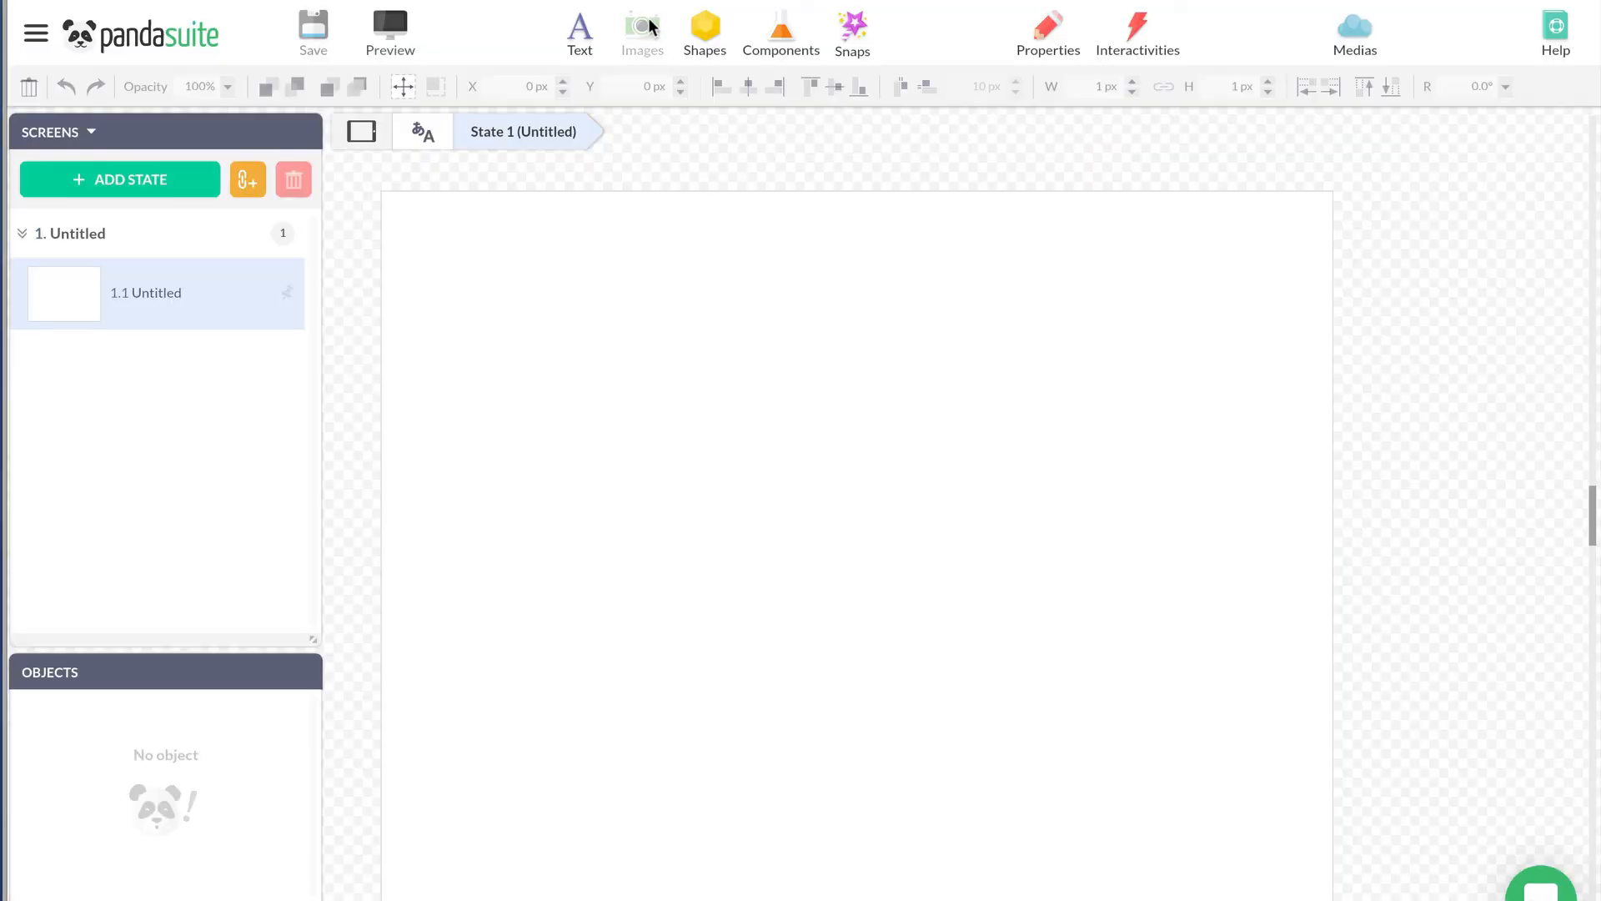
Insert the cooking-1013455_1920.jpg image, fitted proportionally to the full 768 px screen height and centred horizontally
{"action": "left_click", "coordinate": [640, 30]}
{"action": "left_click", "coordinate": [650, 200]}
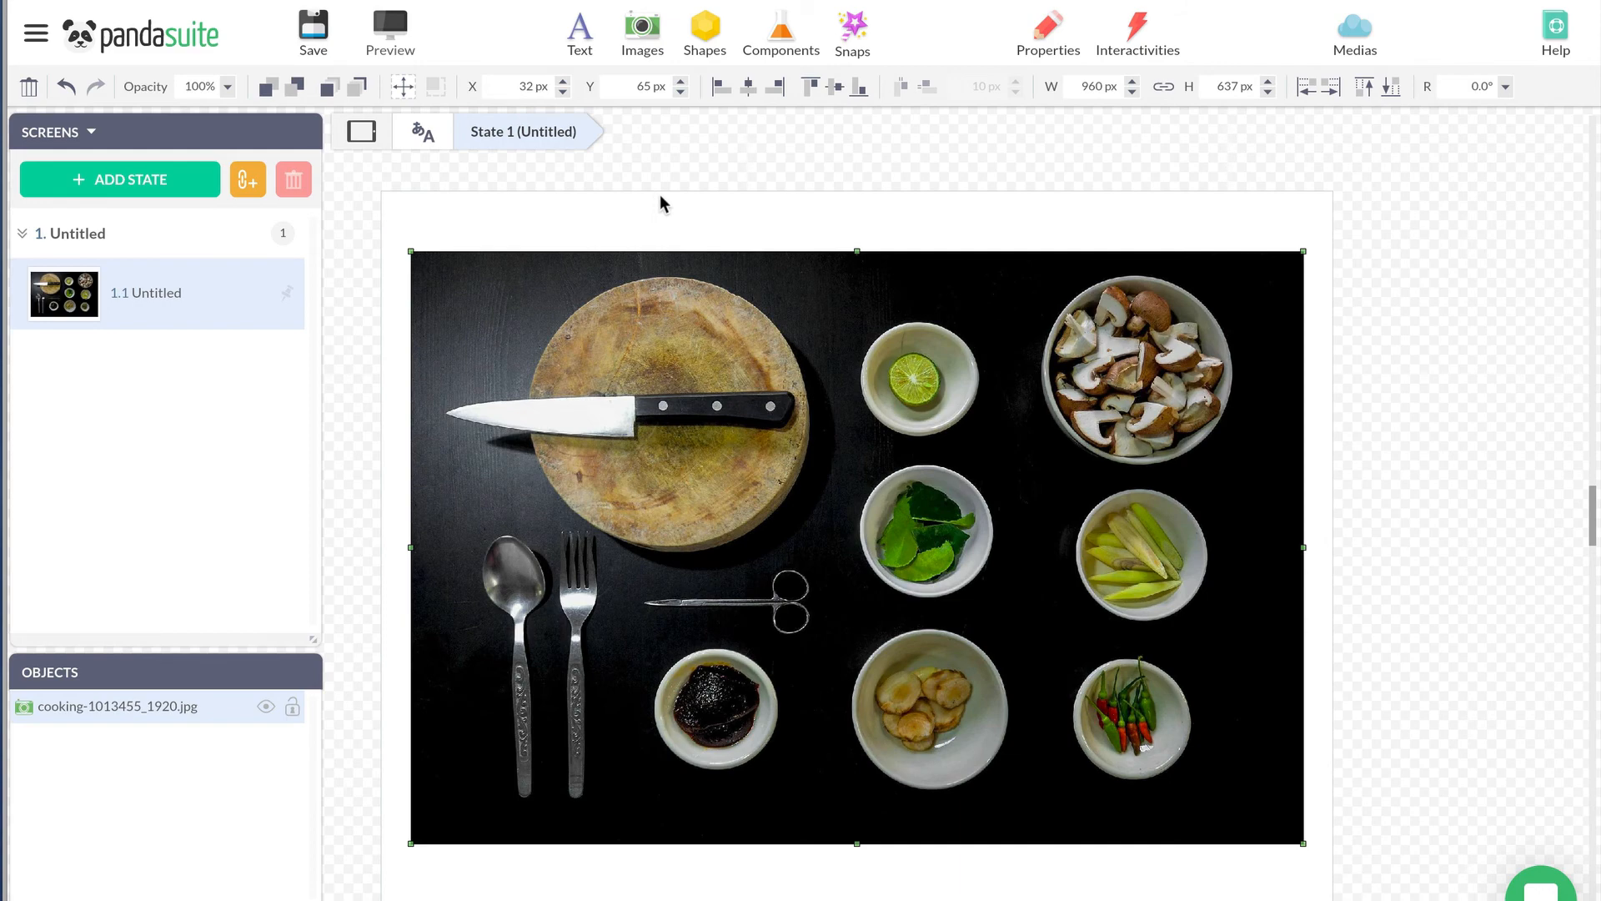
{"action": "left_click", "coordinate": [1364, 86]}
{"action": "left_click", "coordinate": [1391, 86]}
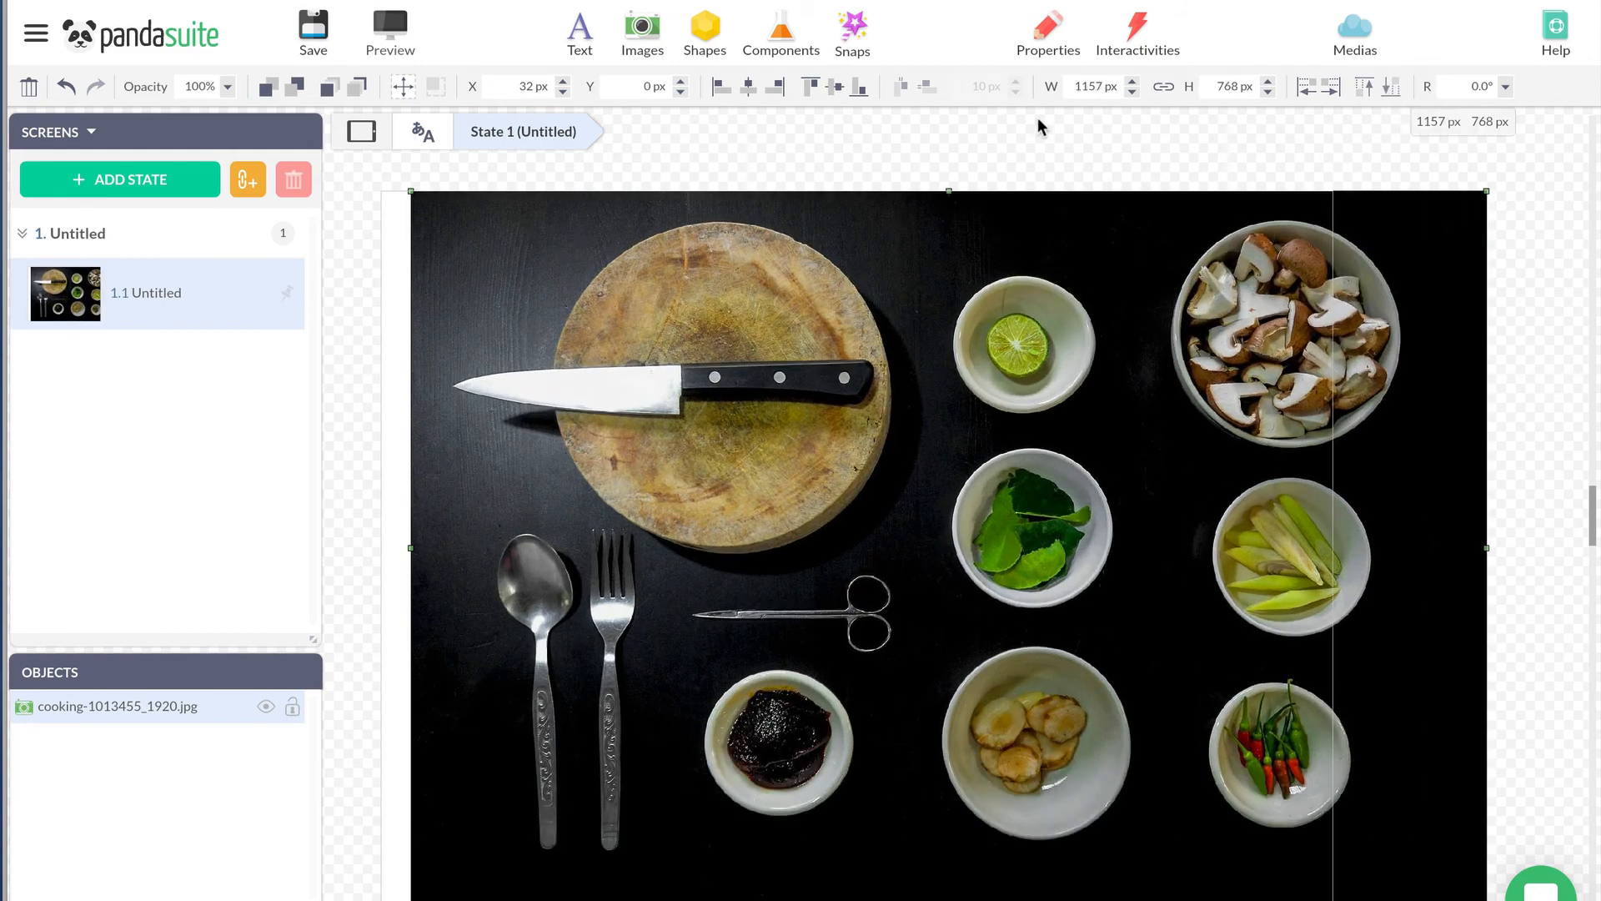
{"action": "left_click", "coordinate": [749, 86]}
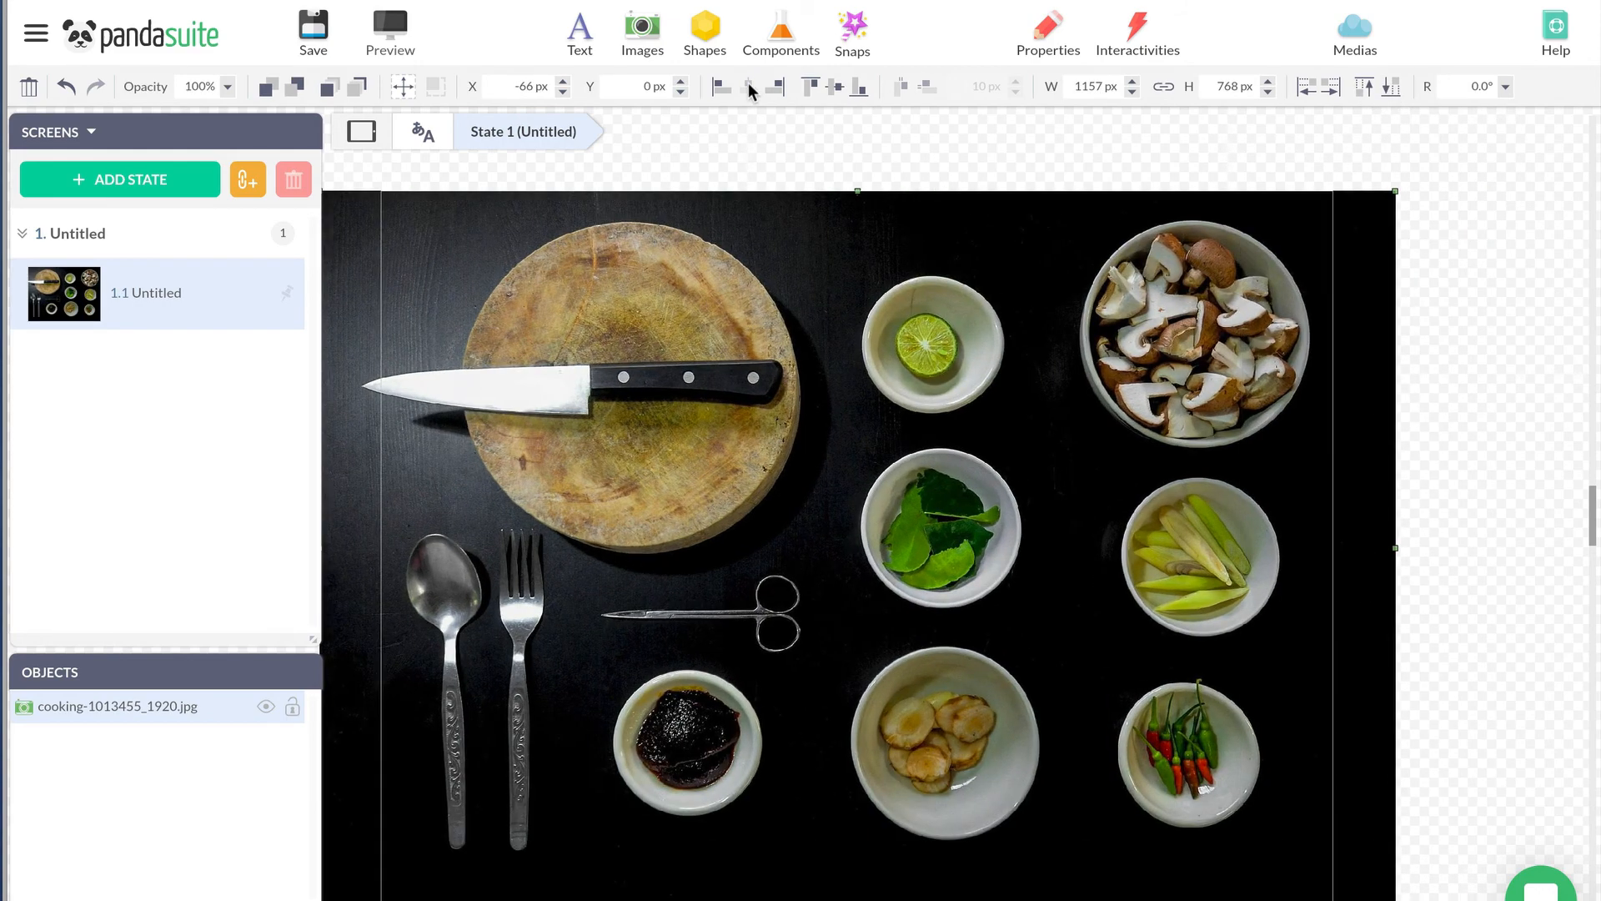
Save and preview the project in responsive mode, resizing the preview to about 1078 × 609, and return to the editor
{"action": "left_click", "coordinate": [390, 31]}
{"action": "left_click", "coordinate": [1028, 587]}
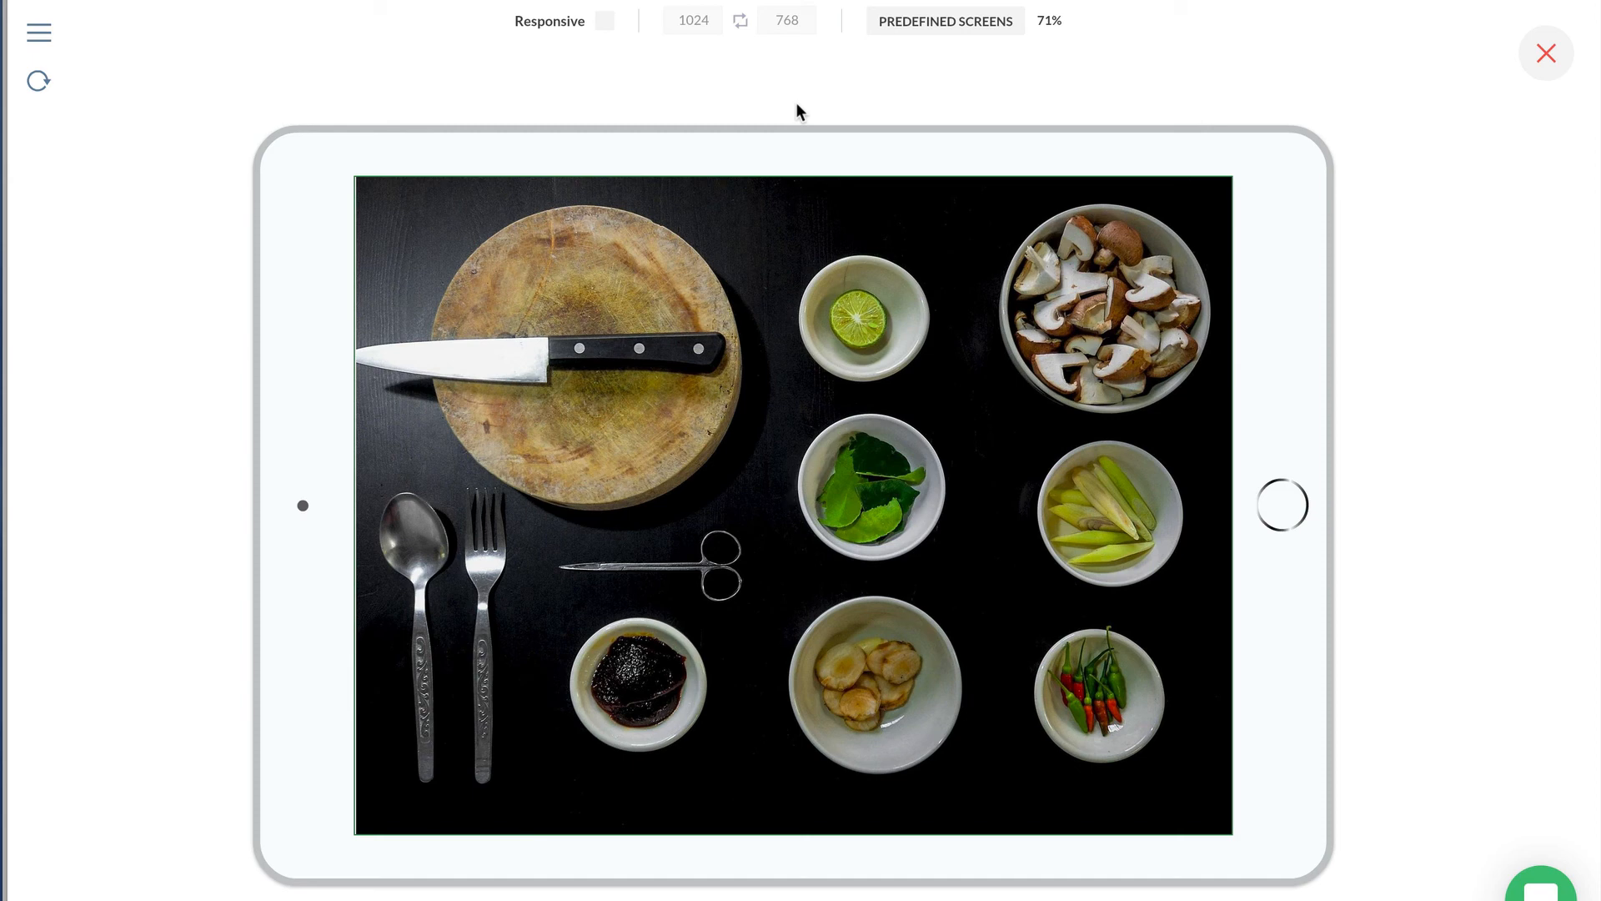
{"action": "left_click", "coordinate": [602, 21]}
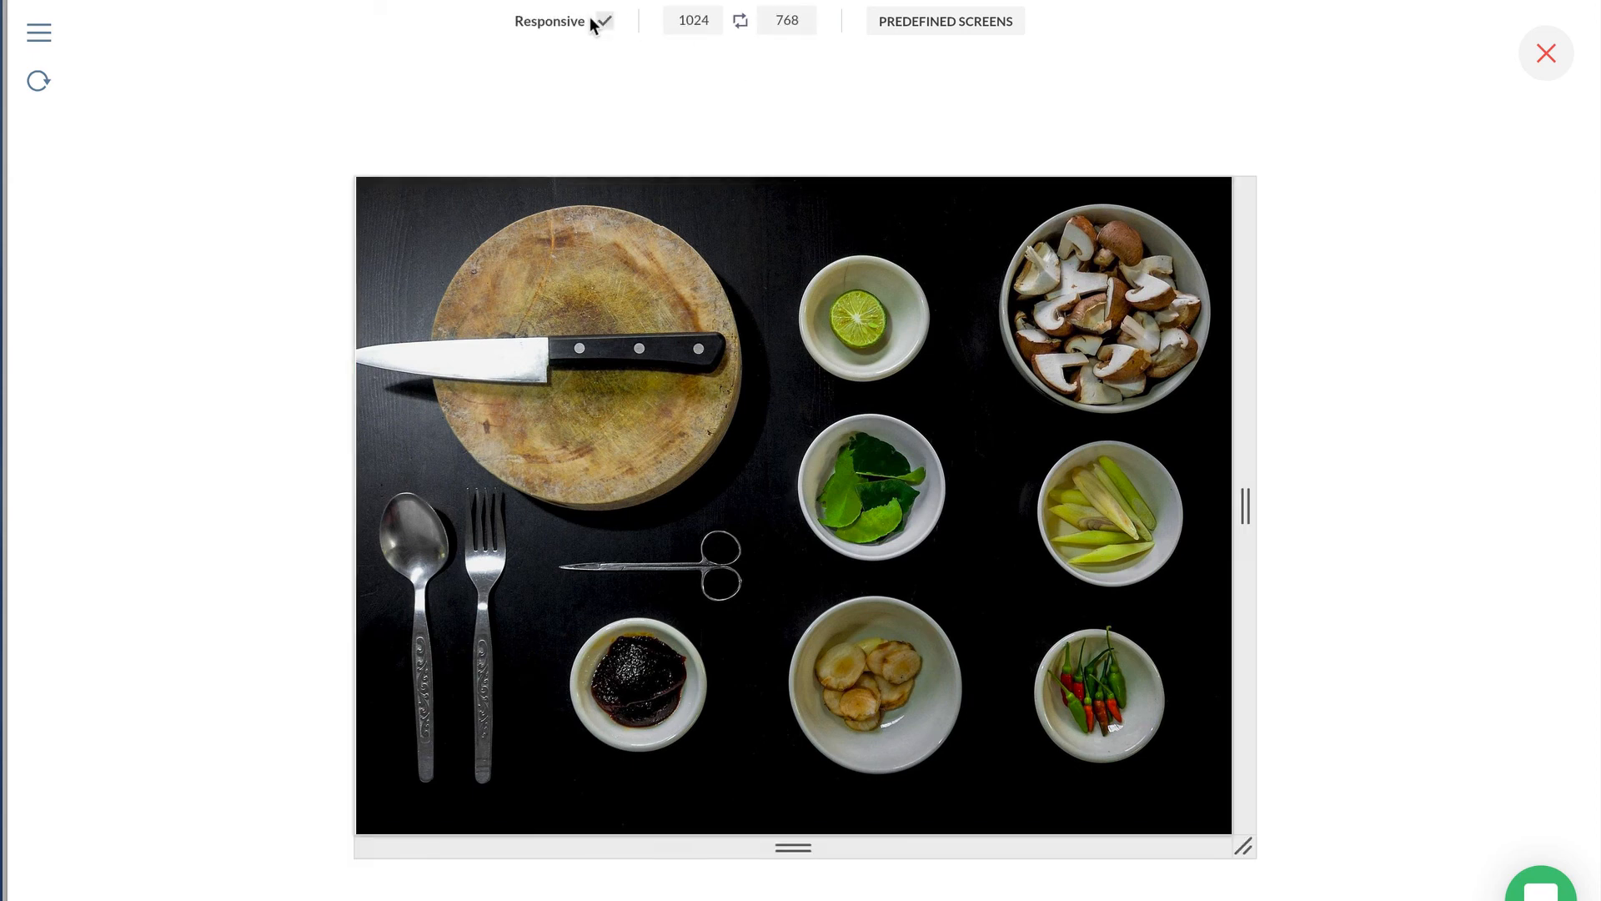
{"action": "left_click_drag", "start_coordinate": [1243, 846], "coordinate": [1452, 883]}
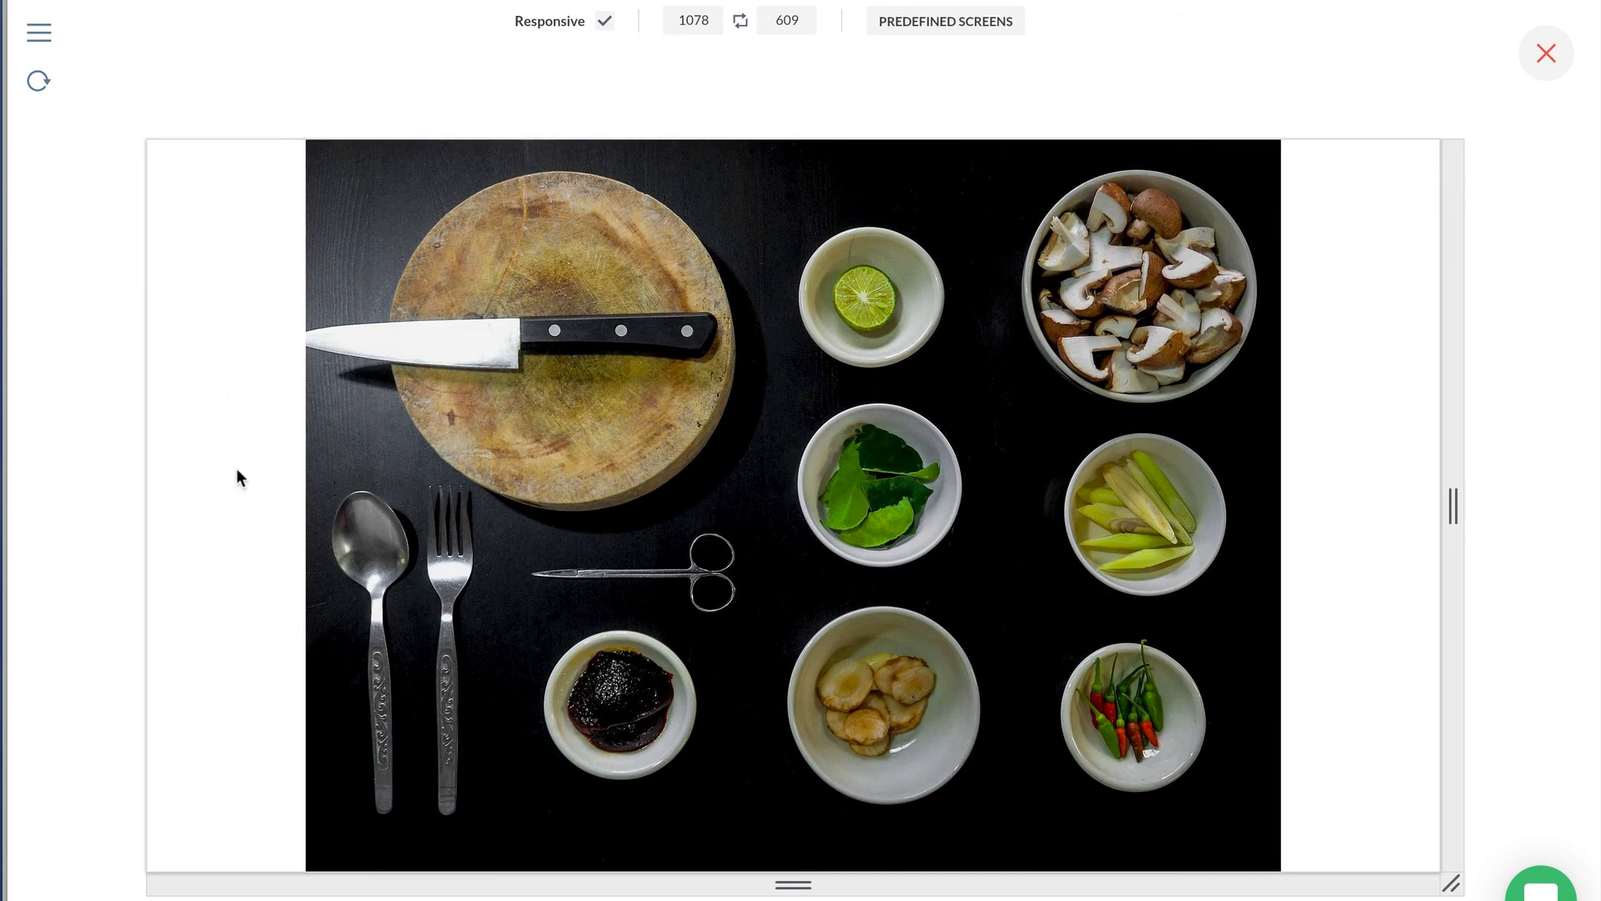
{"action": "left_click", "coordinate": [604, 22]}
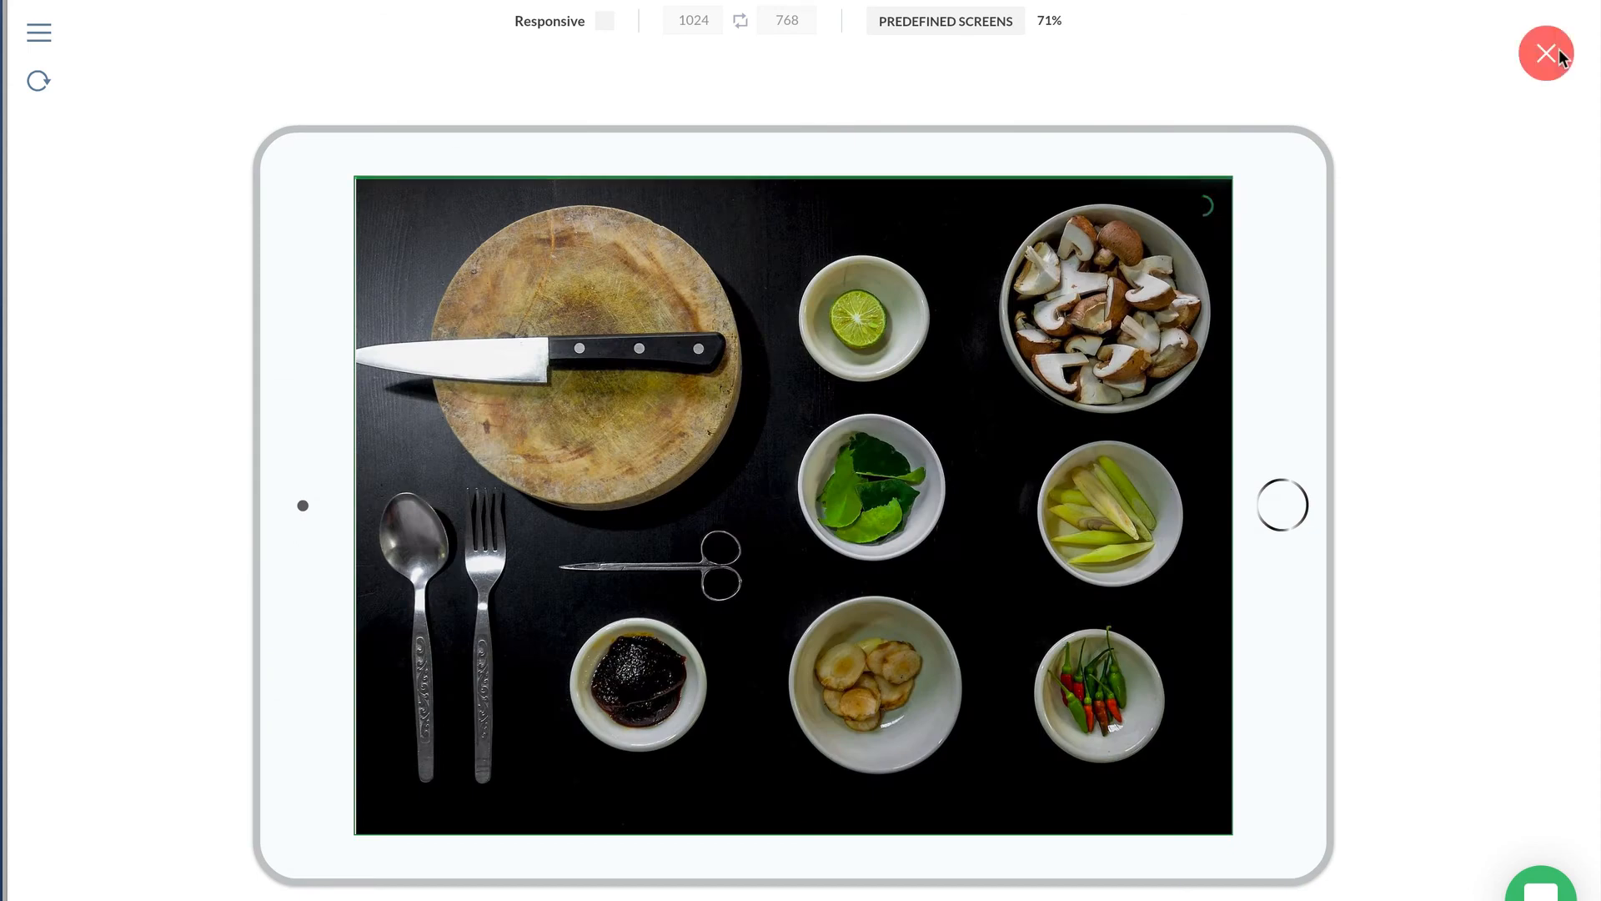
{"action": "left_click", "coordinate": [1548, 53]}
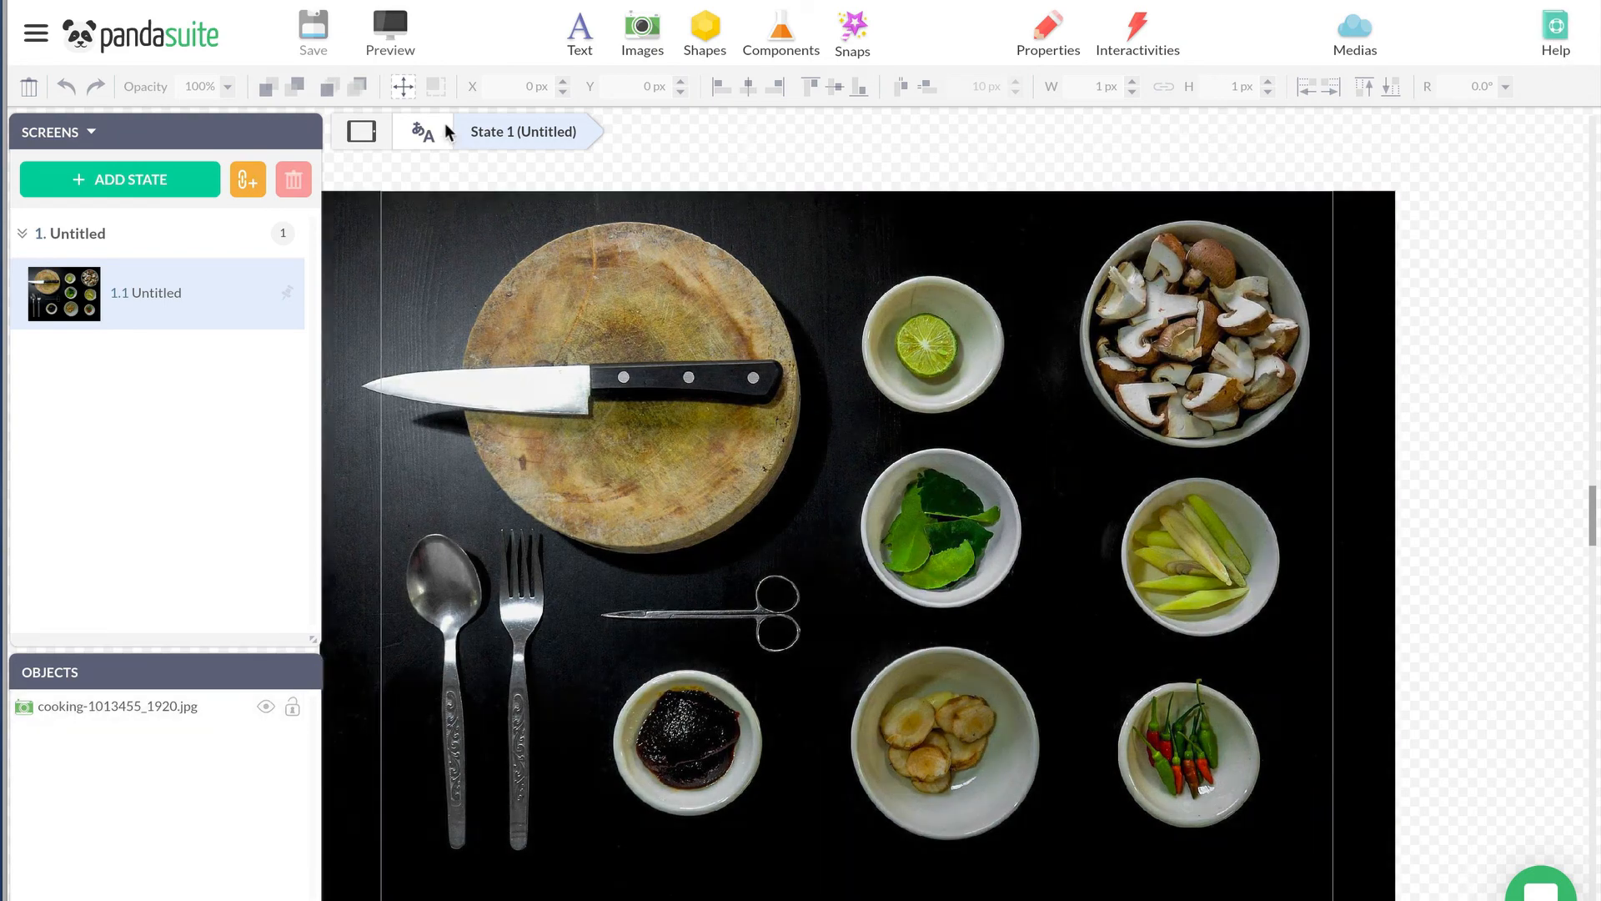
Enable the Size & Position Scale option for the project and open the cooking image's scaling settings
{"action": "left_click", "coordinate": [403, 86]}
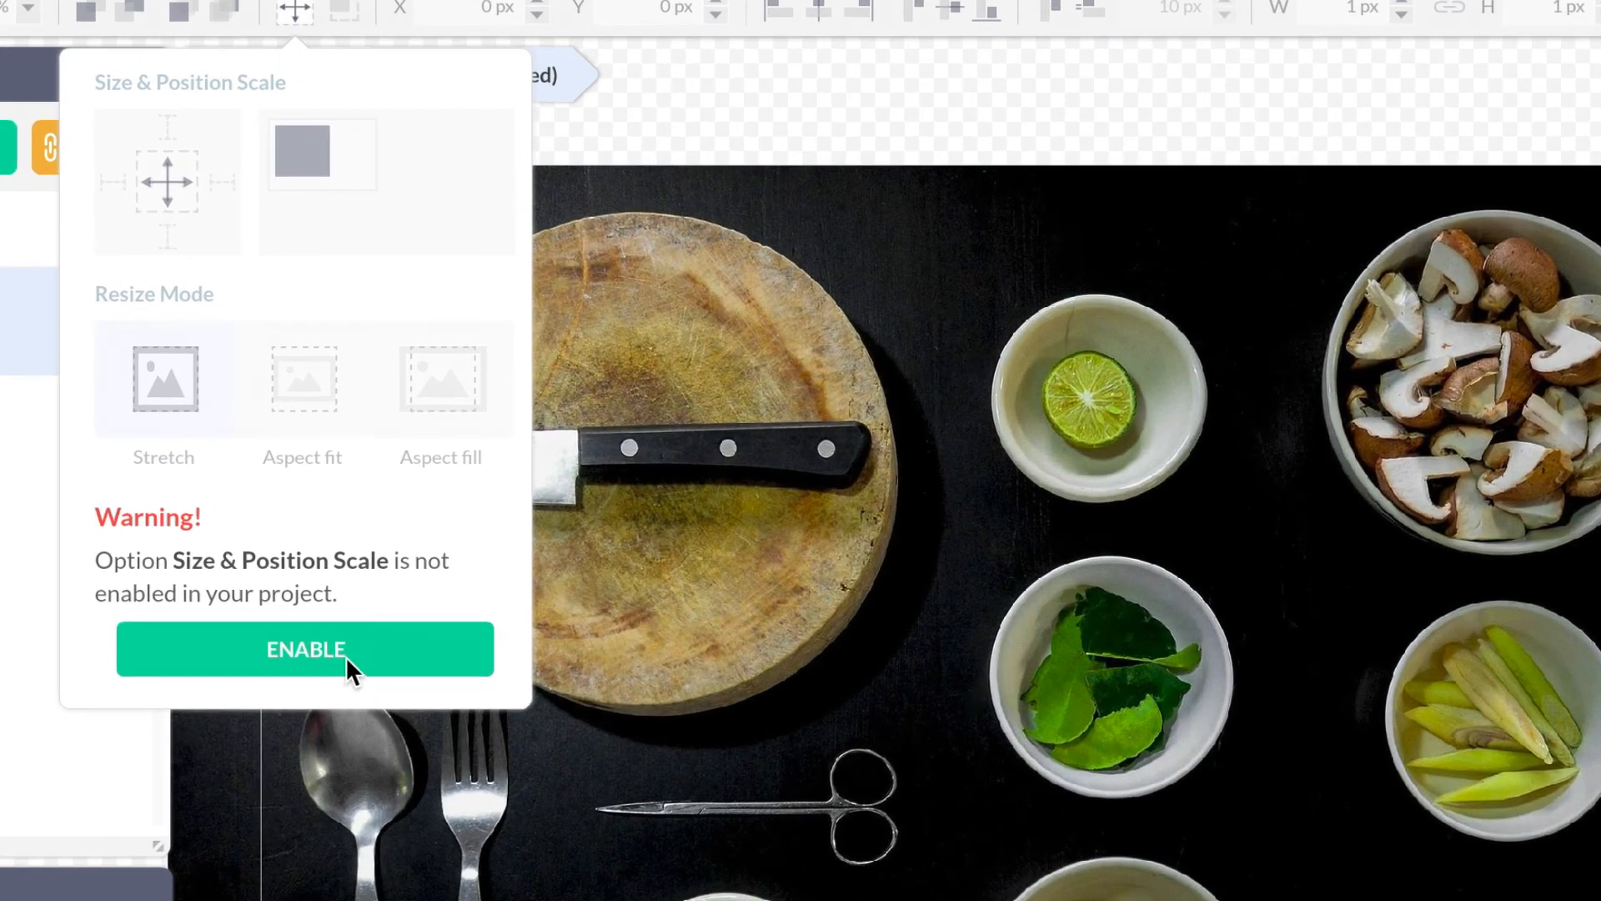
{"action": "left_click", "coordinate": [321, 647]}
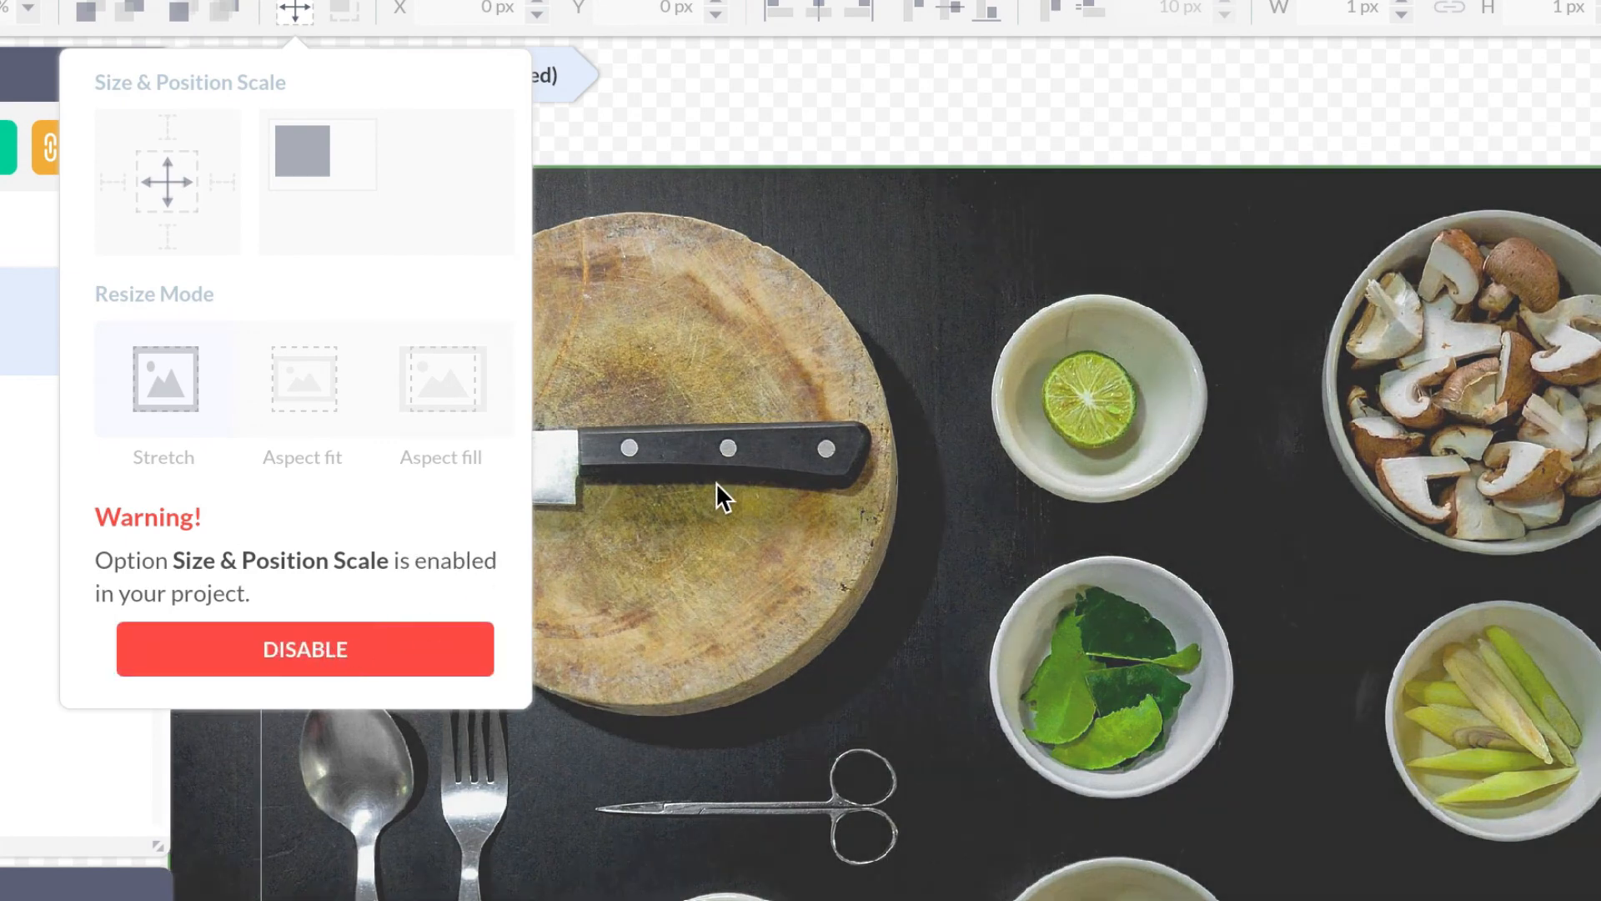
{"action": "left_click", "coordinate": [716, 482]}
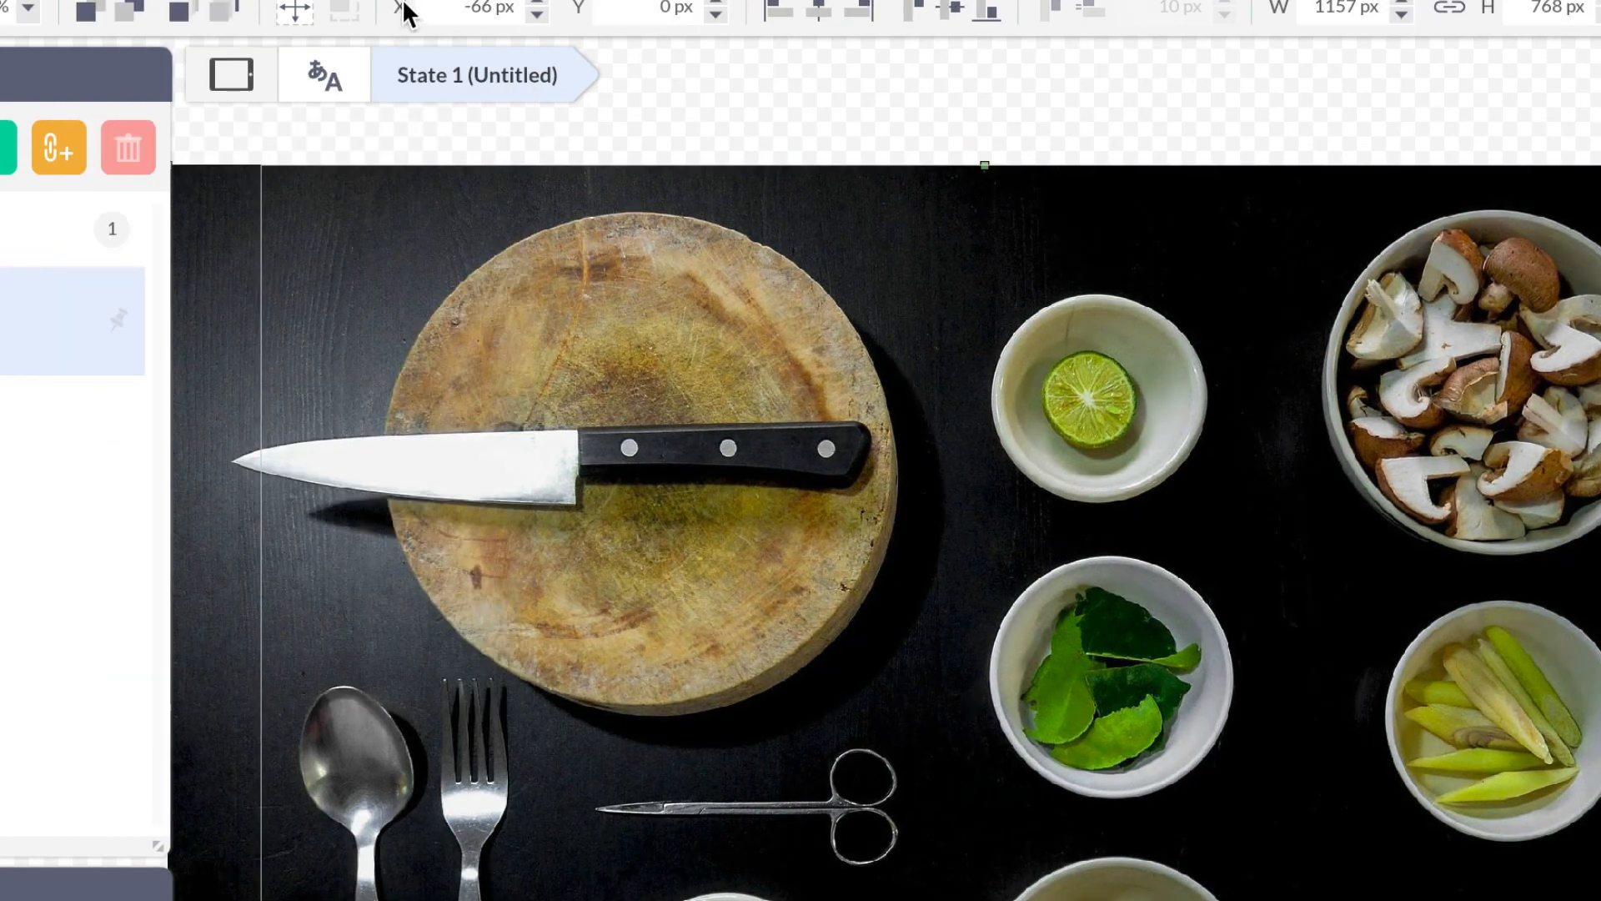
{"action": "left_click", "coordinate": [305, 12]}
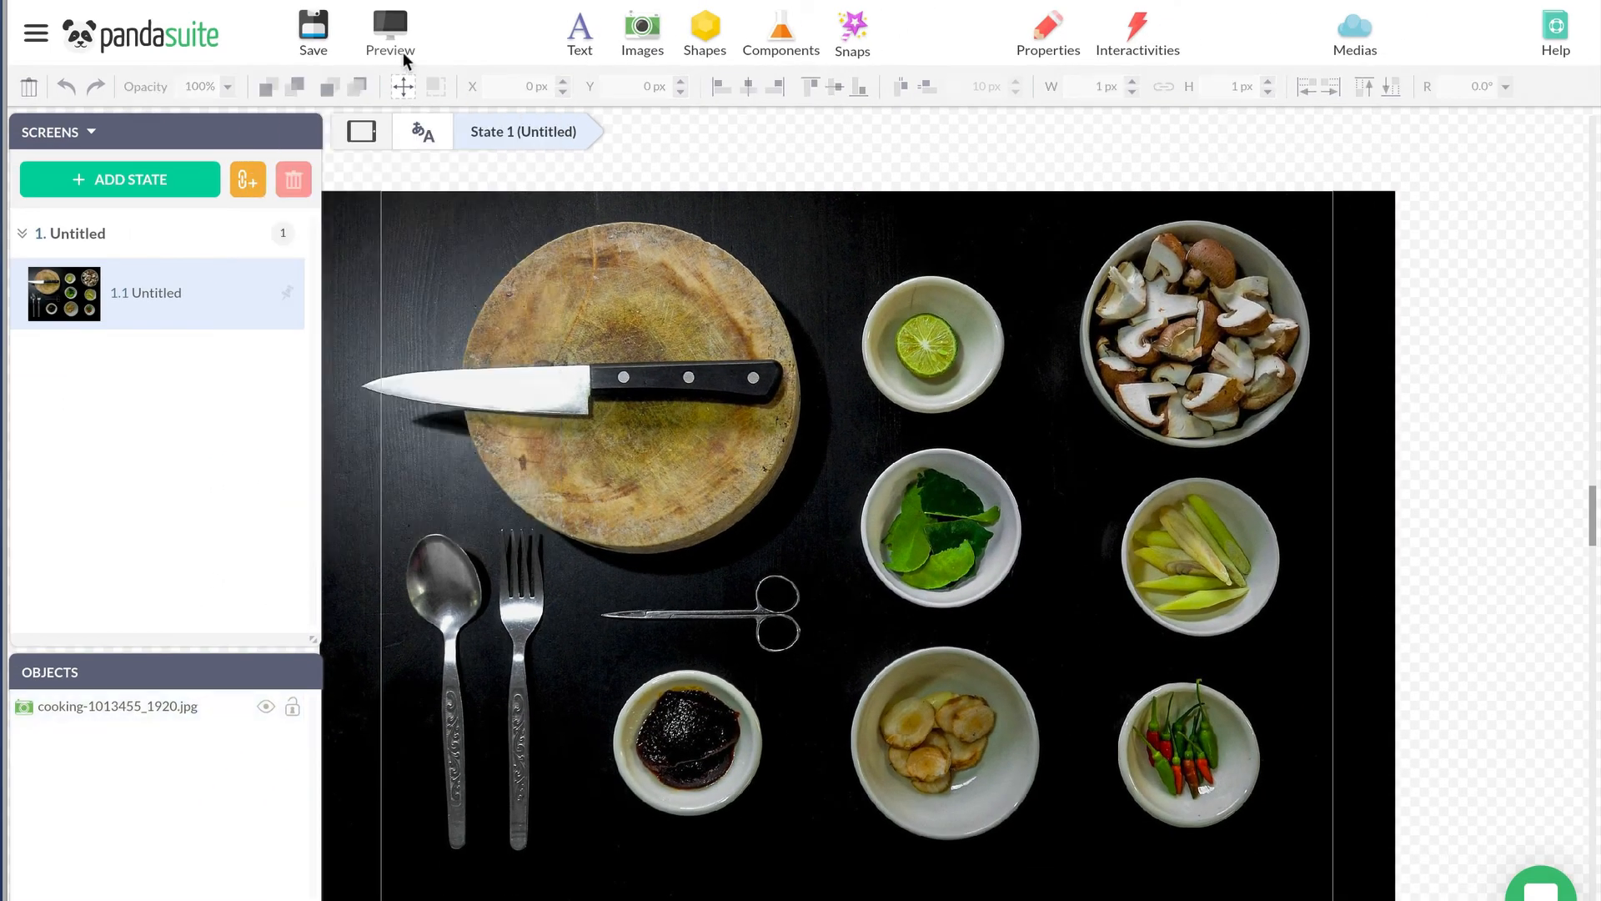
Save and preview the project responsively, widening the preview to about 958 × 549, and return to the editor
{"action": "left_click", "coordinate": [404, 55]}
{"action": "left_click", "coordinate": [1007, 583]}
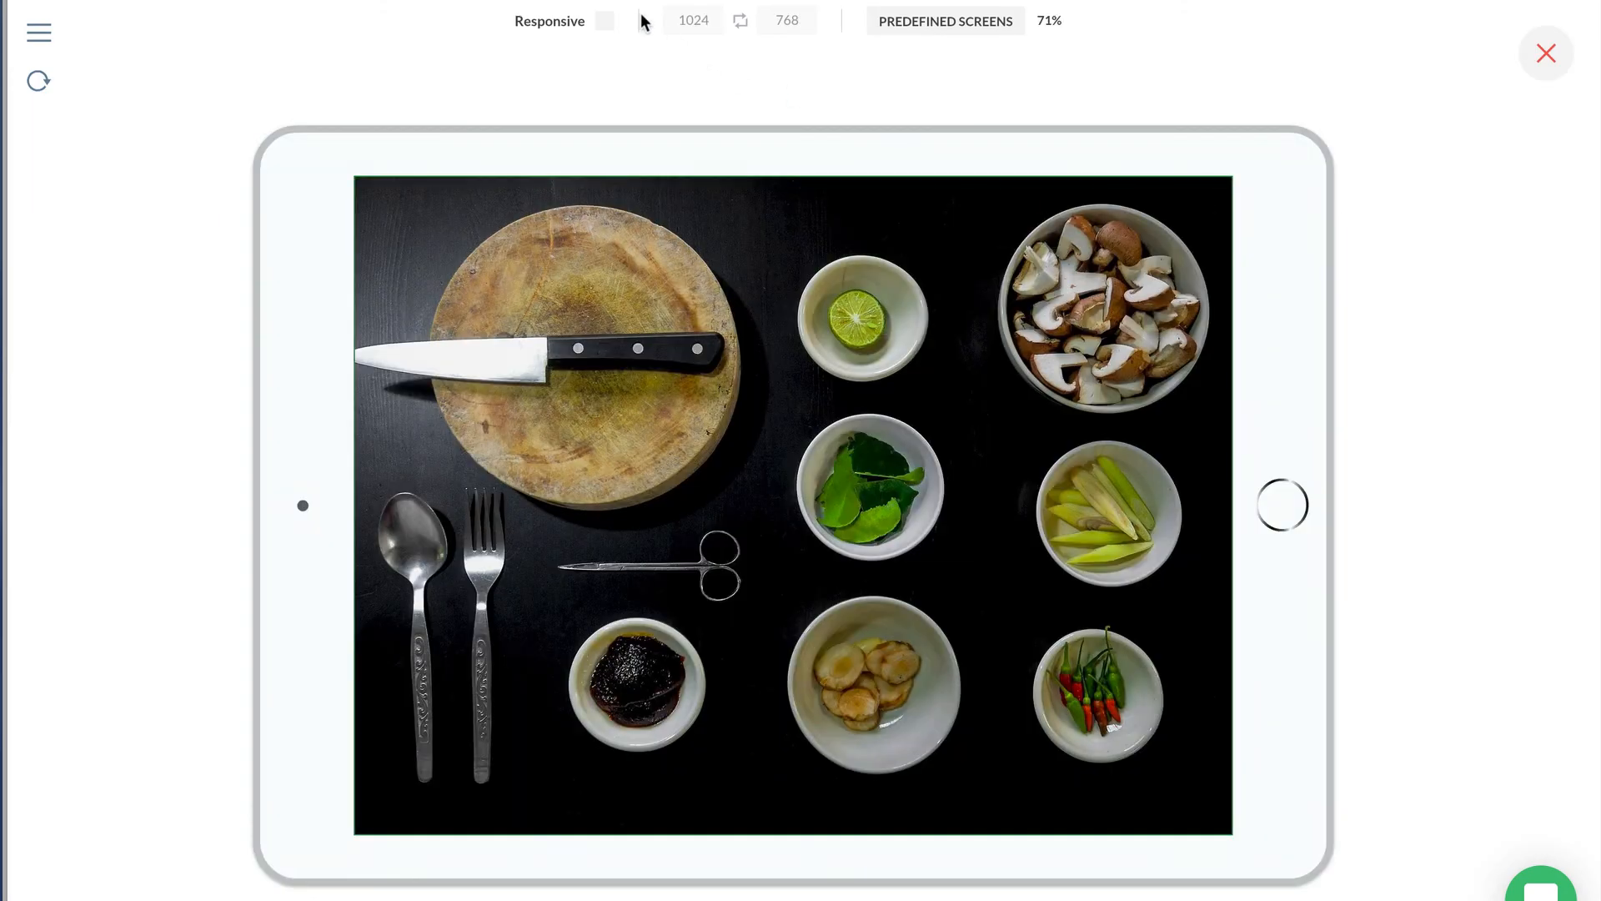
{"action": "left_click", "coordinate": [605, 21]}
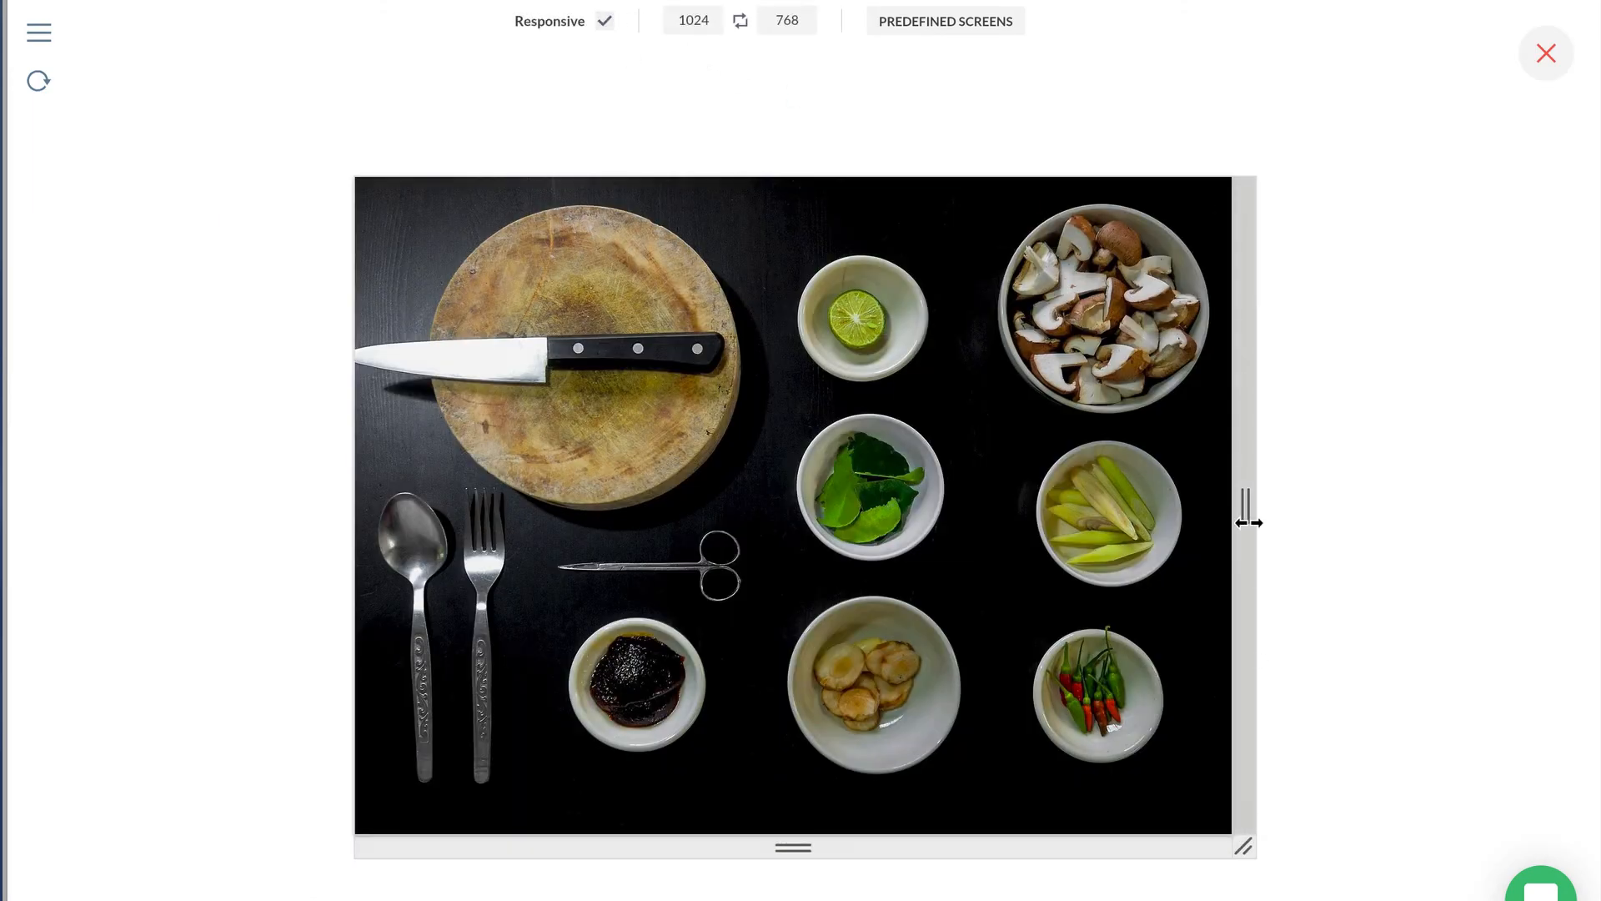
{"action": "left_click_drag", "start_coordinate": [1246, 510], "coordinate": [1394, 522]}
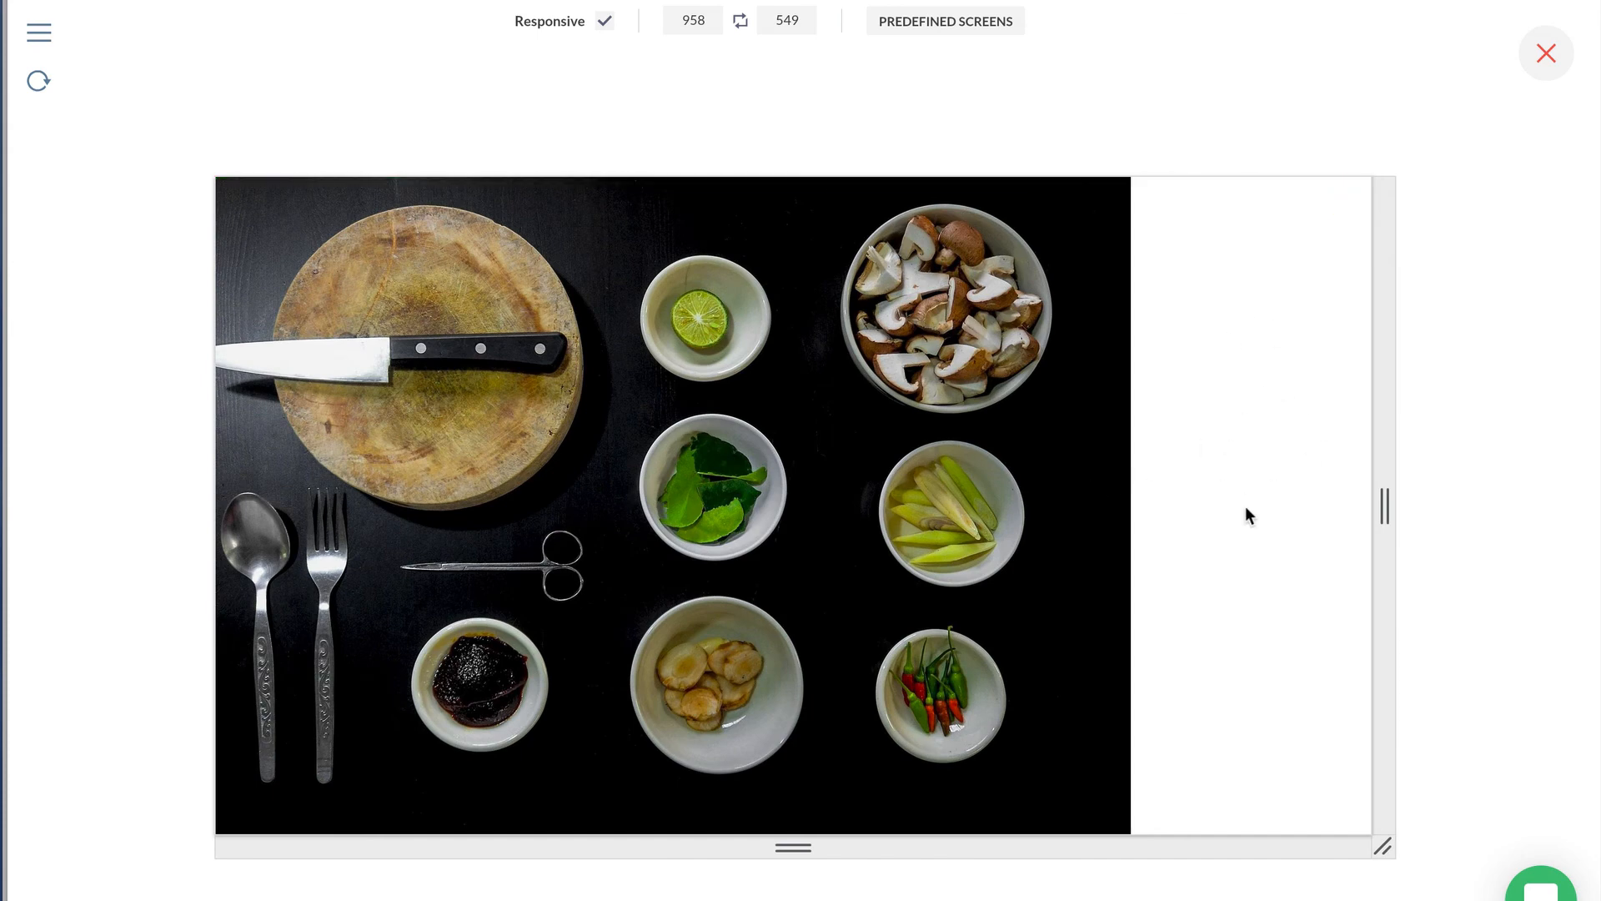
{"action": "left_click", "coordinate": [1543, 50]}
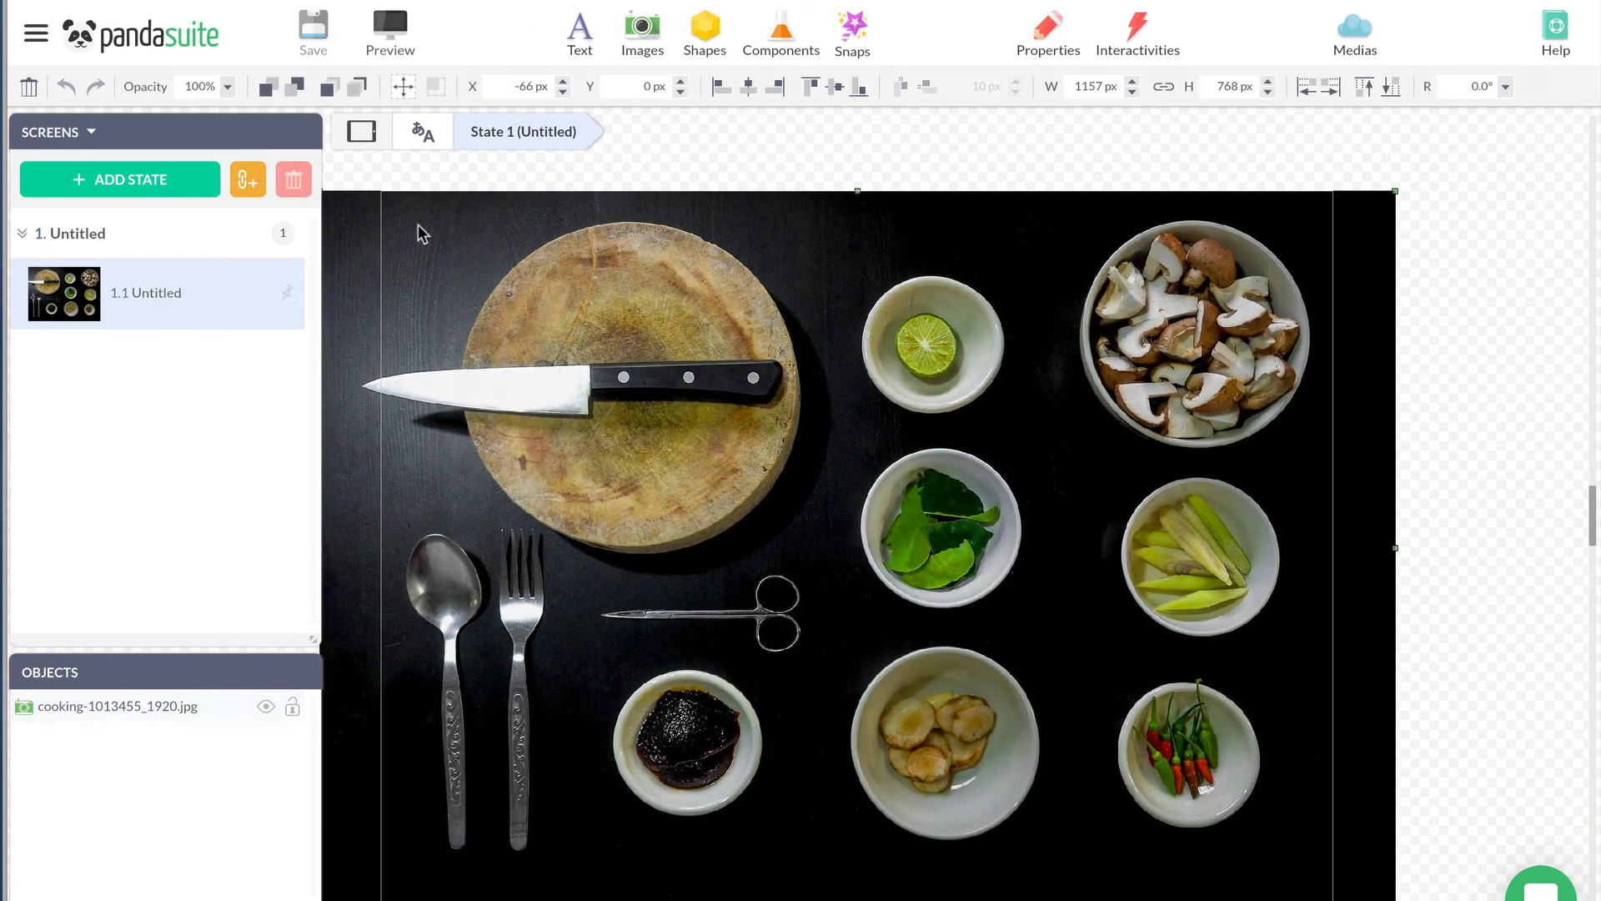
Anchor the cooking image to all four sides of the screen in its Size & Position Scale settings
{"action": "left_click", "coordinate": [403, 86]}
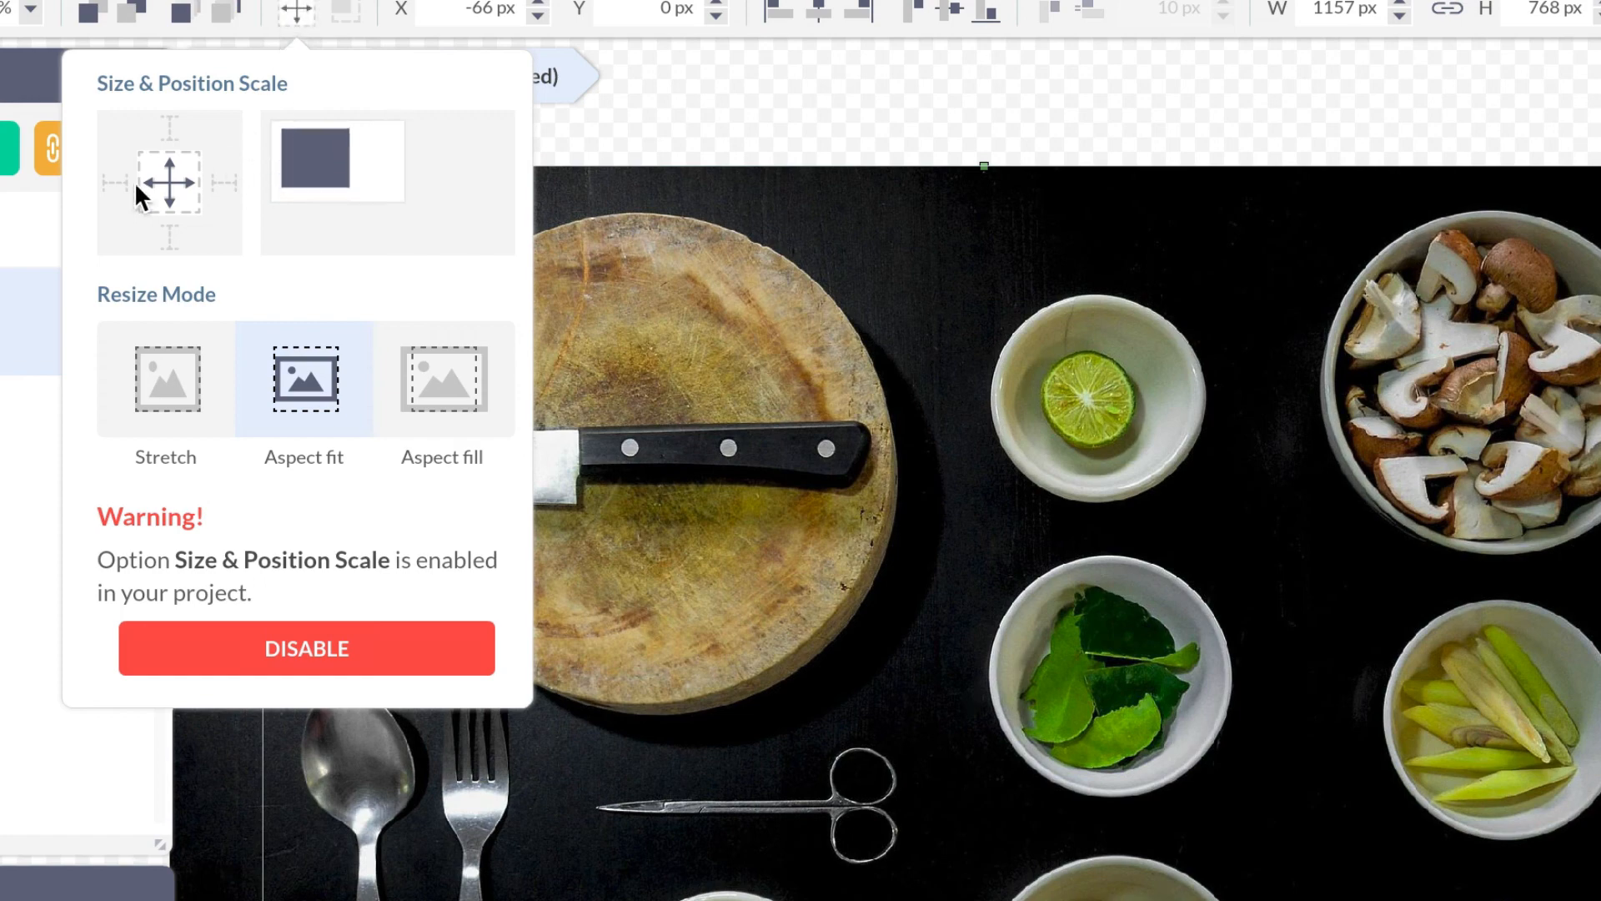
{"action": "left_click", "coordinate": [116, 182]}
{"action": "left_click", "coordinate": [223, 182]}
{"action": "left_click", "coordinate": [167, 130]}
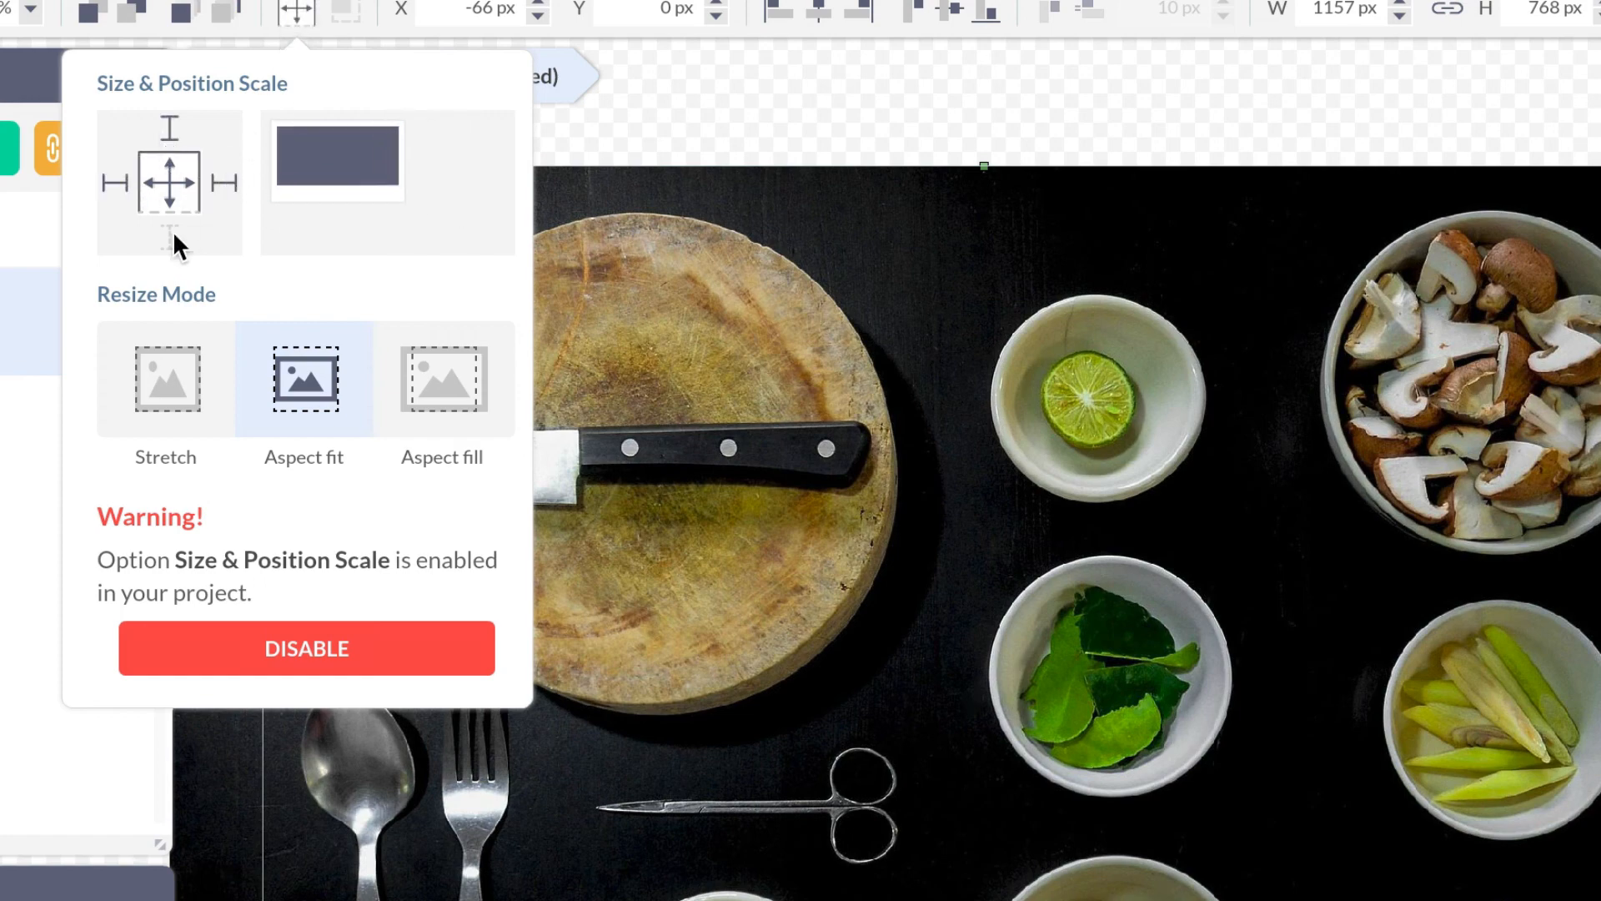
{"action": "left_click", "coordinate": [171, 233]}
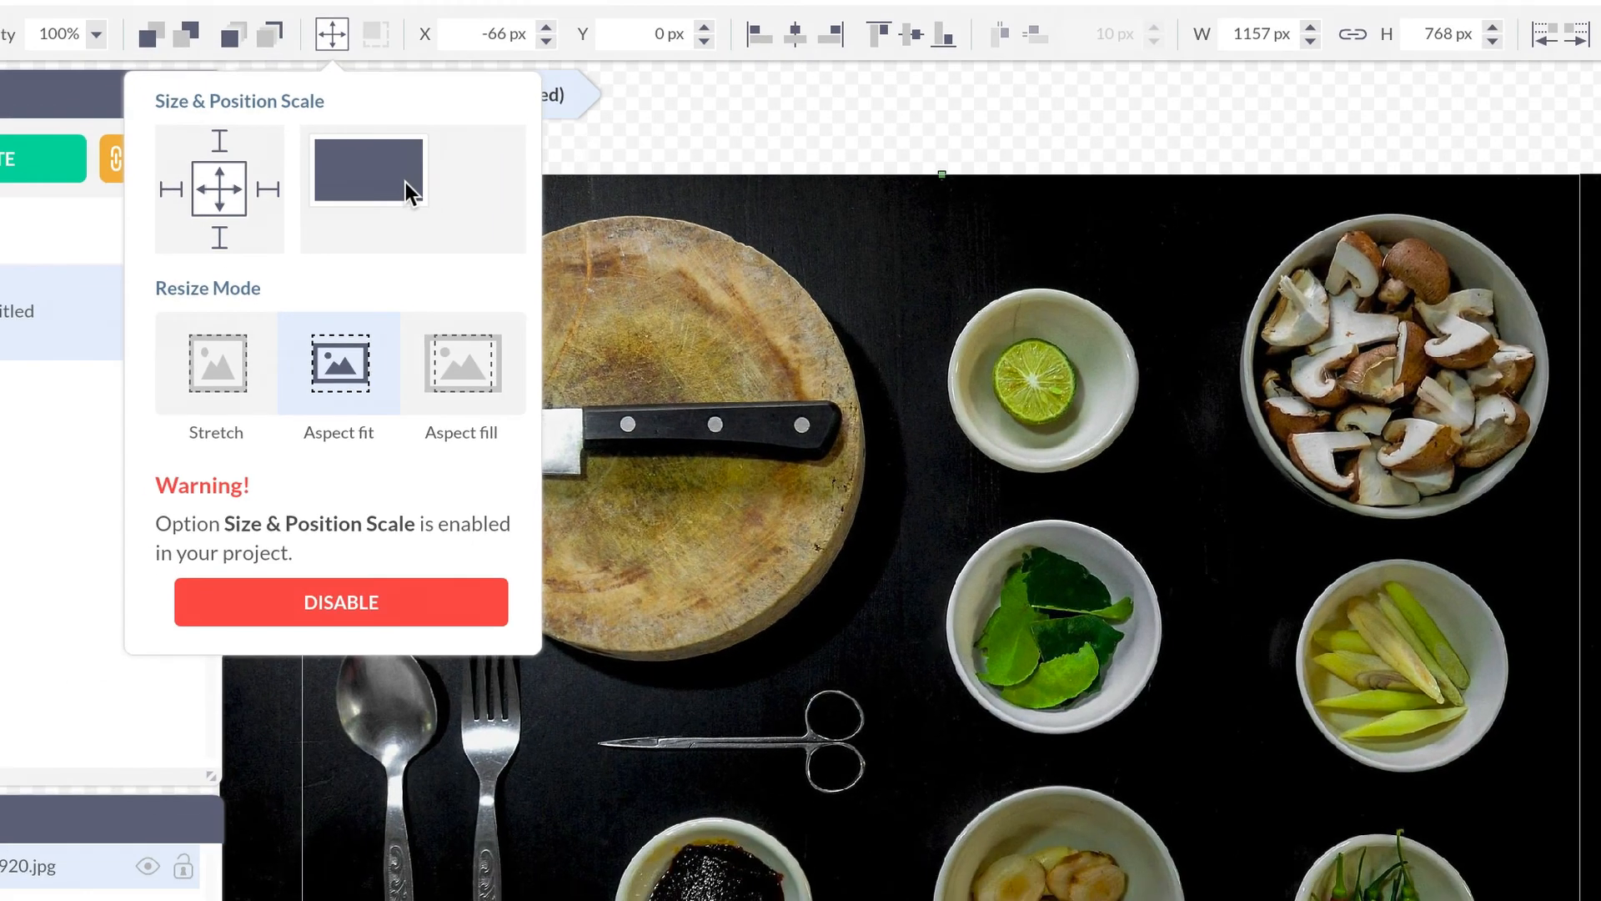
{"action": "left_click", "coordinate": [650, 131]}
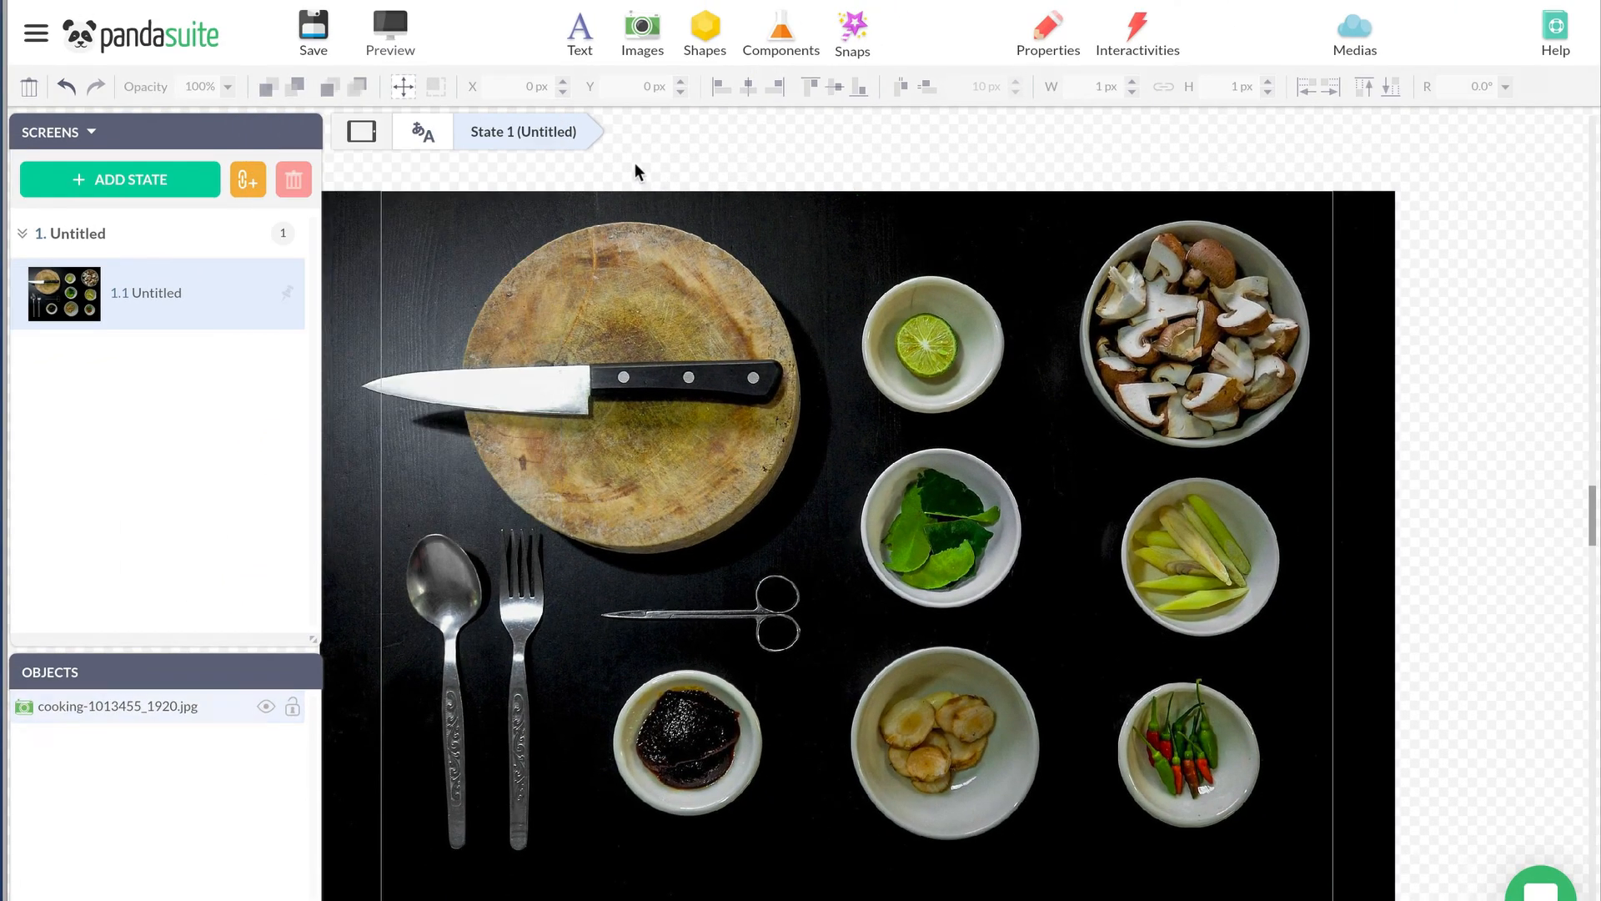
Save and preview the four-sided anchoring in responsive mode, widening the preview to about 1006 × 549
{"action": "left_click", "coordinate": [402, 33]}
{"action": "left_click", "coordinate": [1067, 582]}
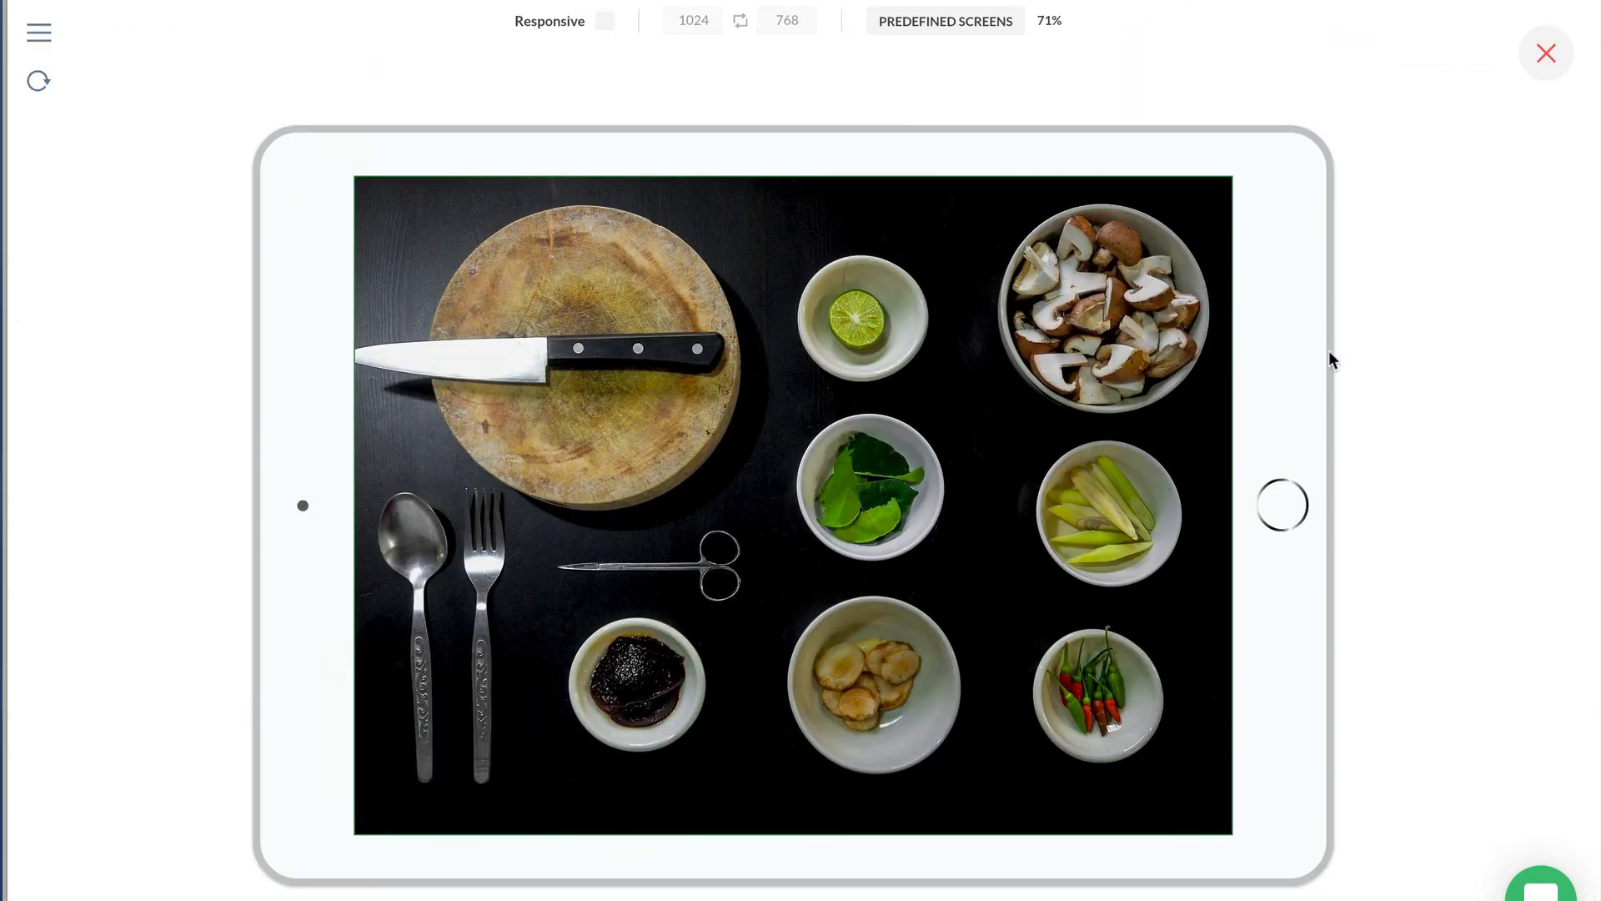
{"action": "left_click", "coordinate": [604, 21]}
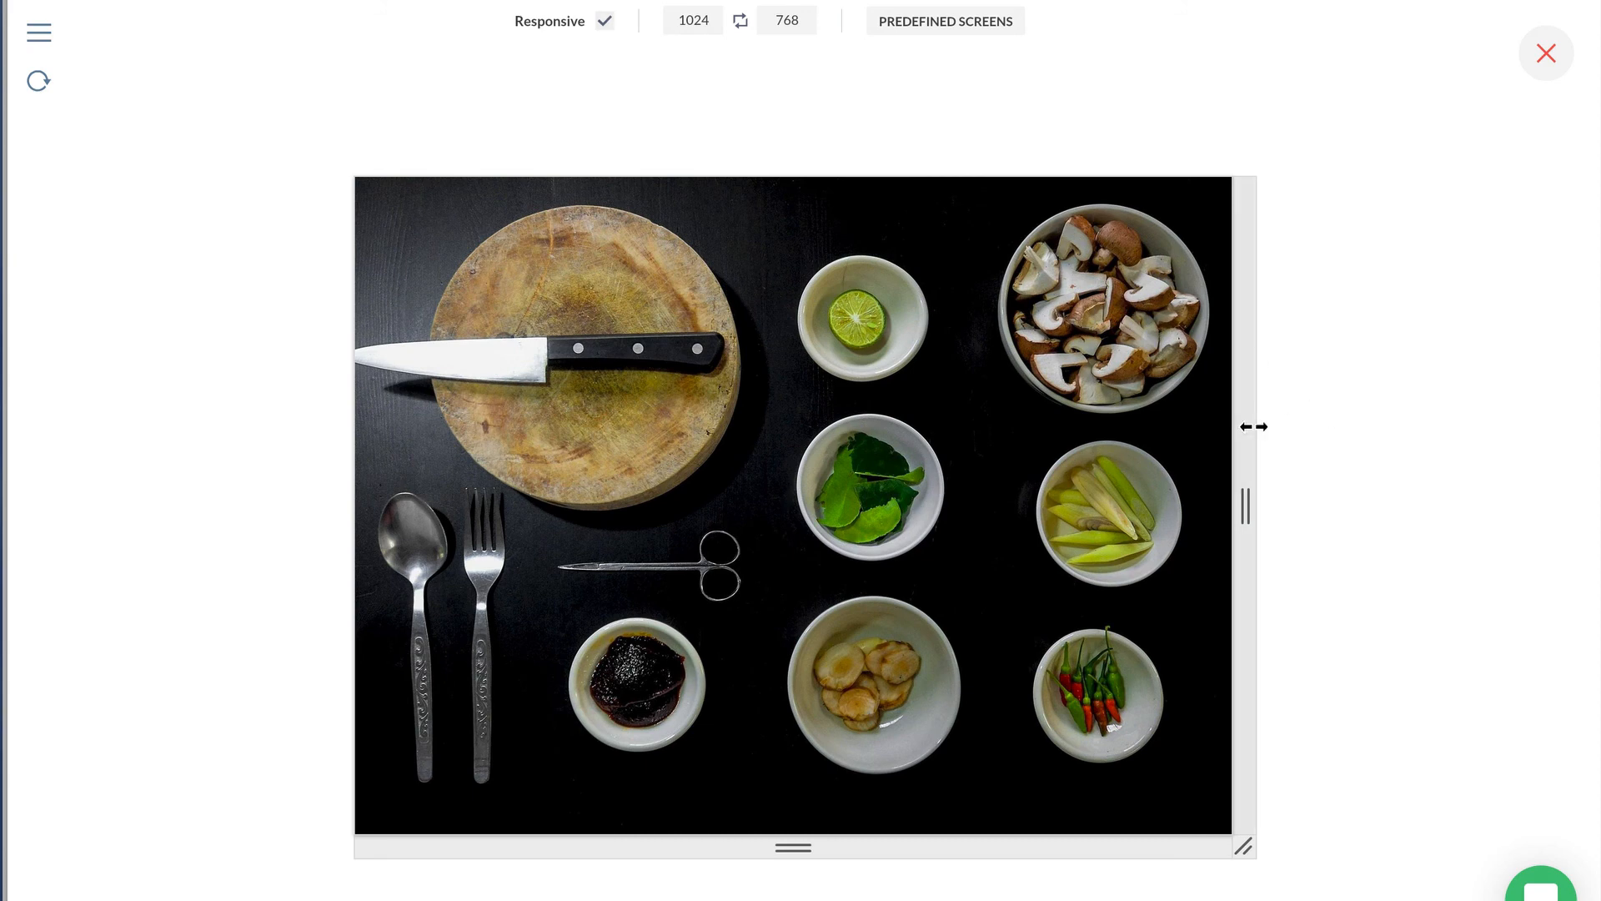
{"action": "left_click_drag", "start_coordinate": [1251, 426], "coordinate": [1413, 429]}
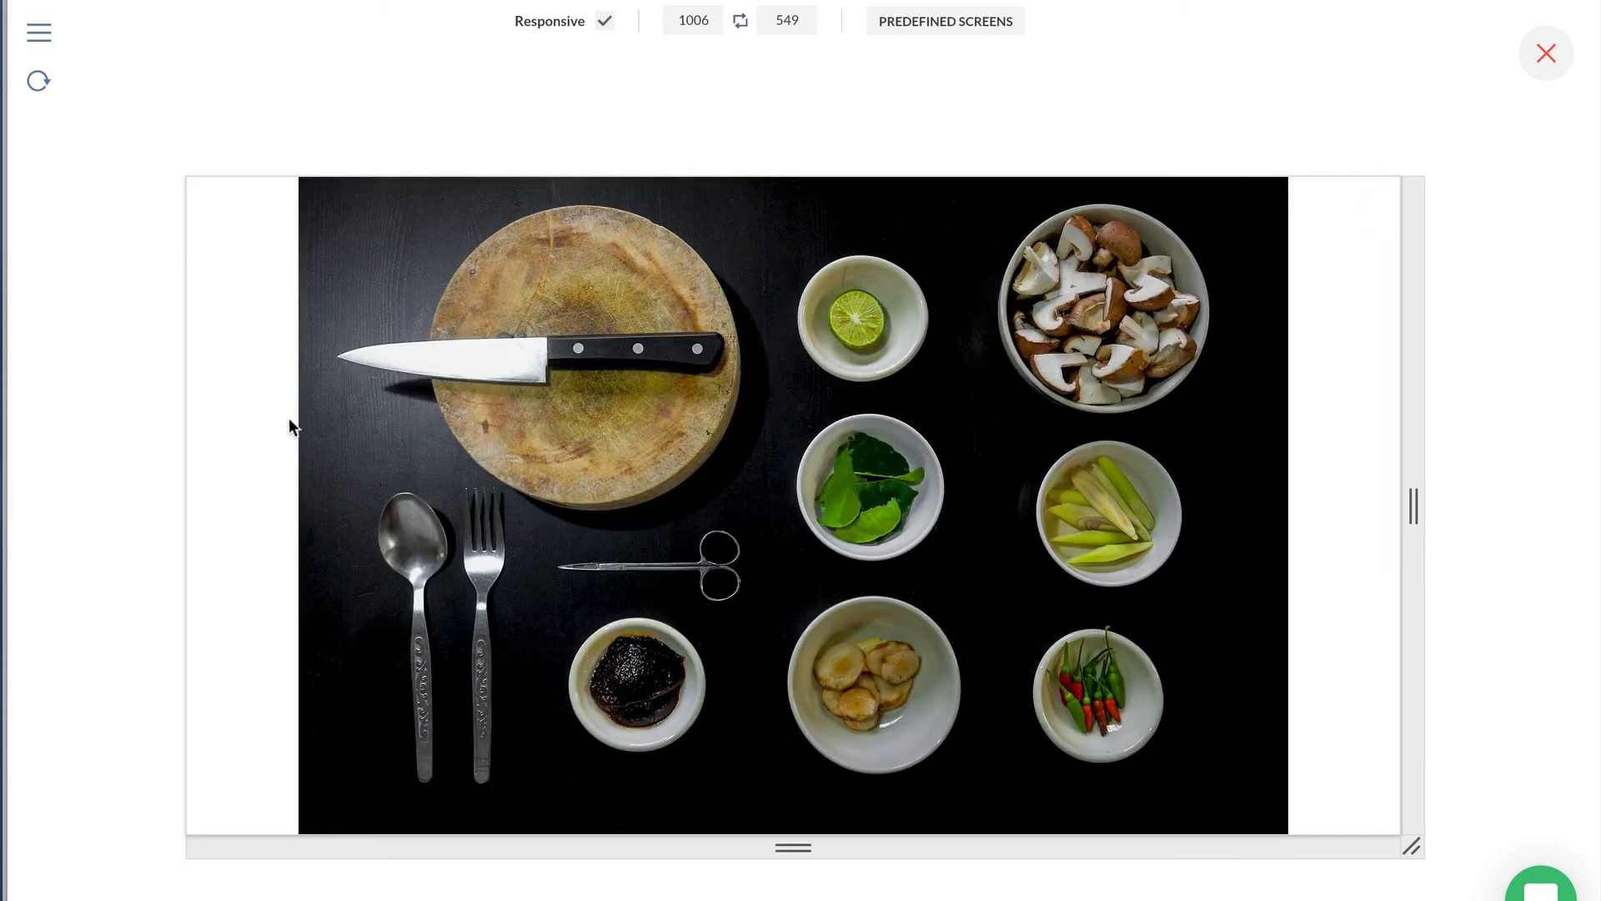
{"action": "left_click", "coordinate": [1541, 54]}
Set the cooking image's resize mode to Aspect fill
{"action": "left_click", "coordinate": [577, 251]}
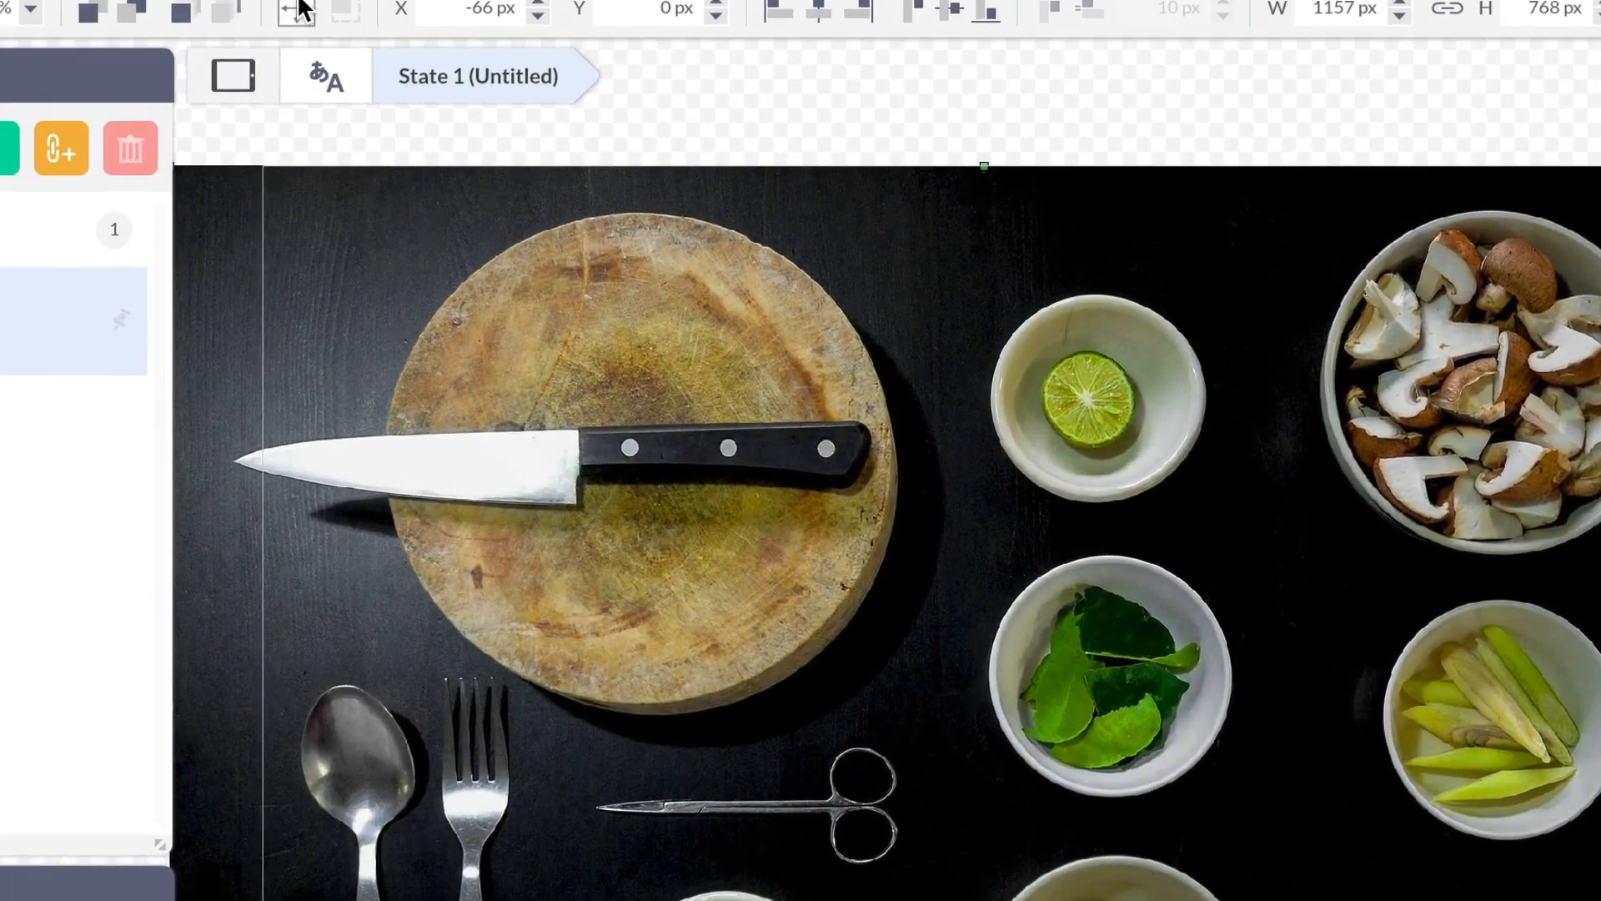
{"action": "left_click", "coordinate": [298, 10]}
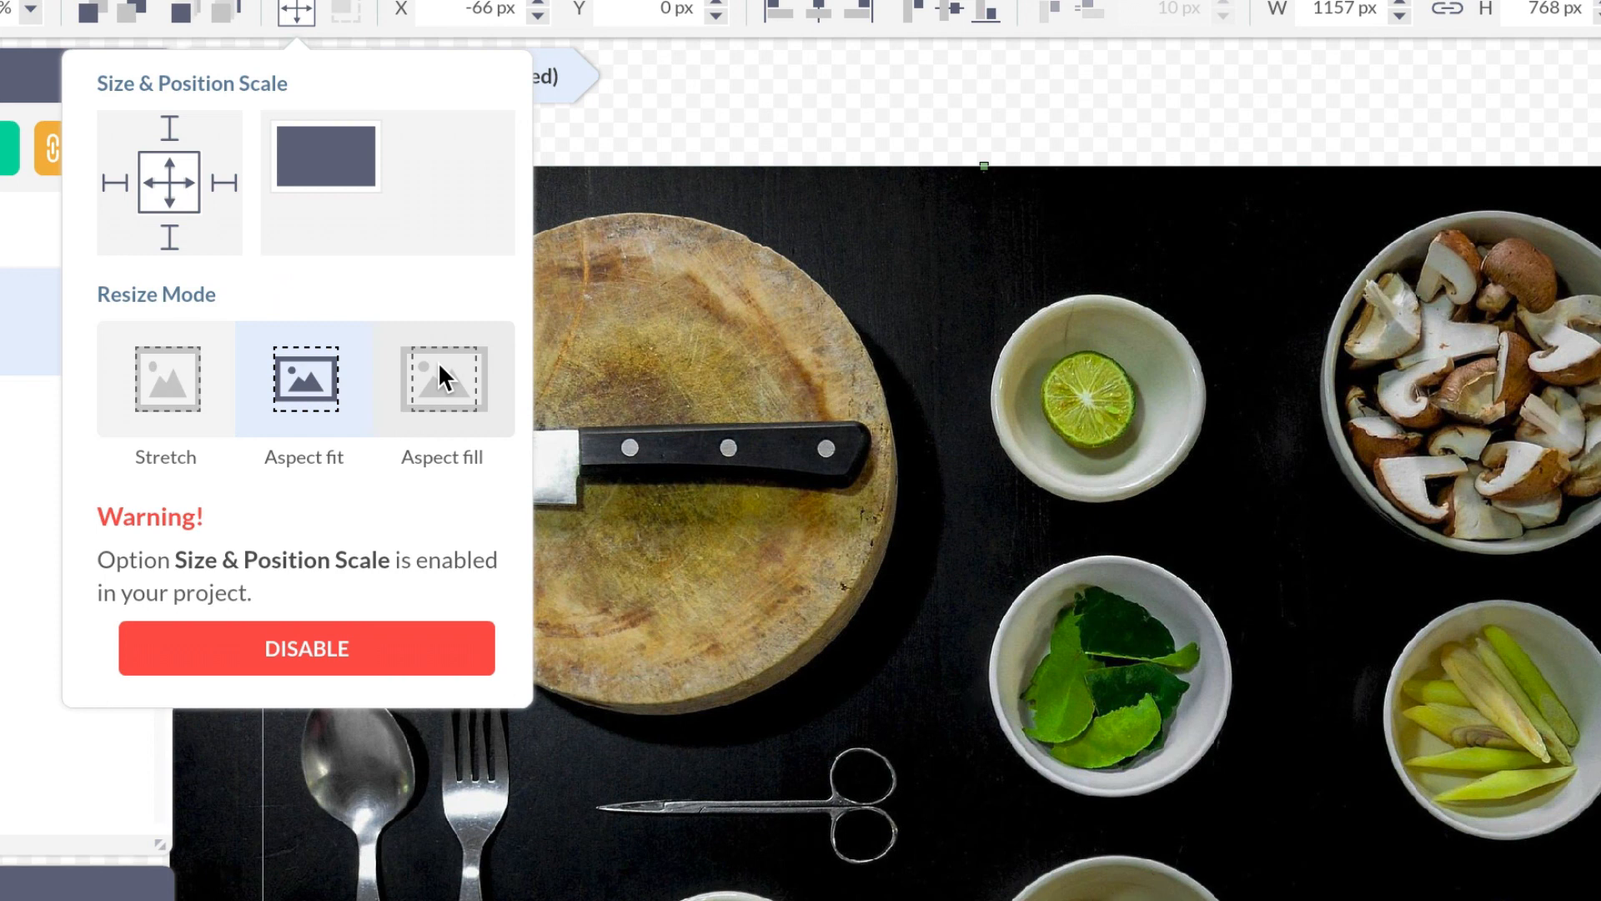
{"action": "left_click", "coordinate": [438, 362]}
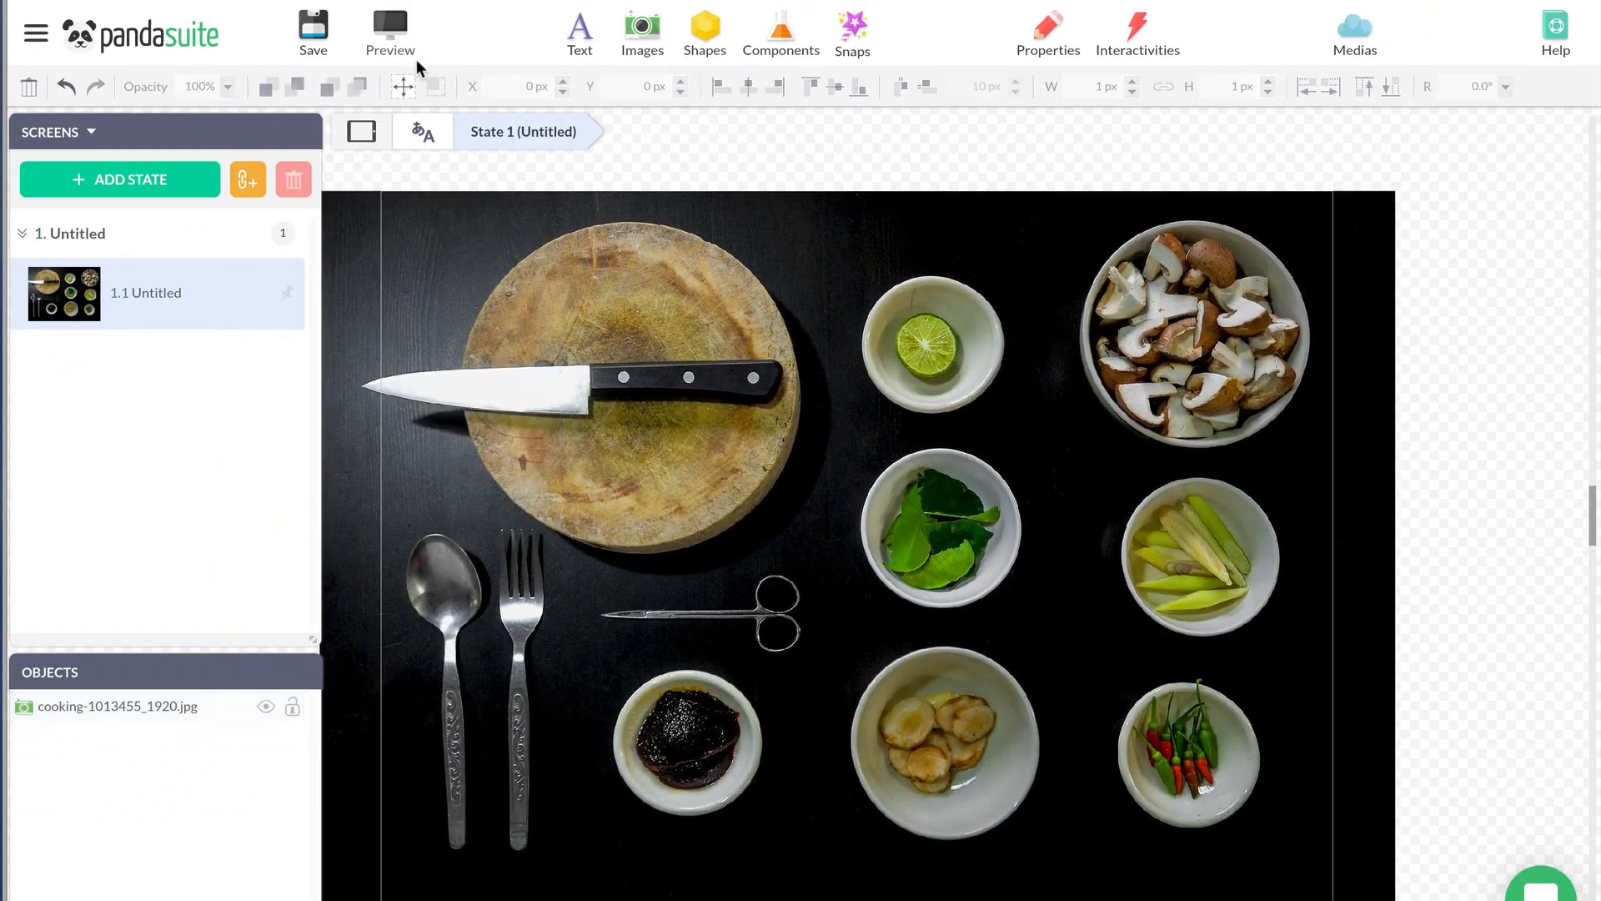
Save and preview the Aspect fill image responsively at about 964 × 549 and 444 × 565, and return to the editor
{"action": "left_click", "coordinate": [387, 28]}
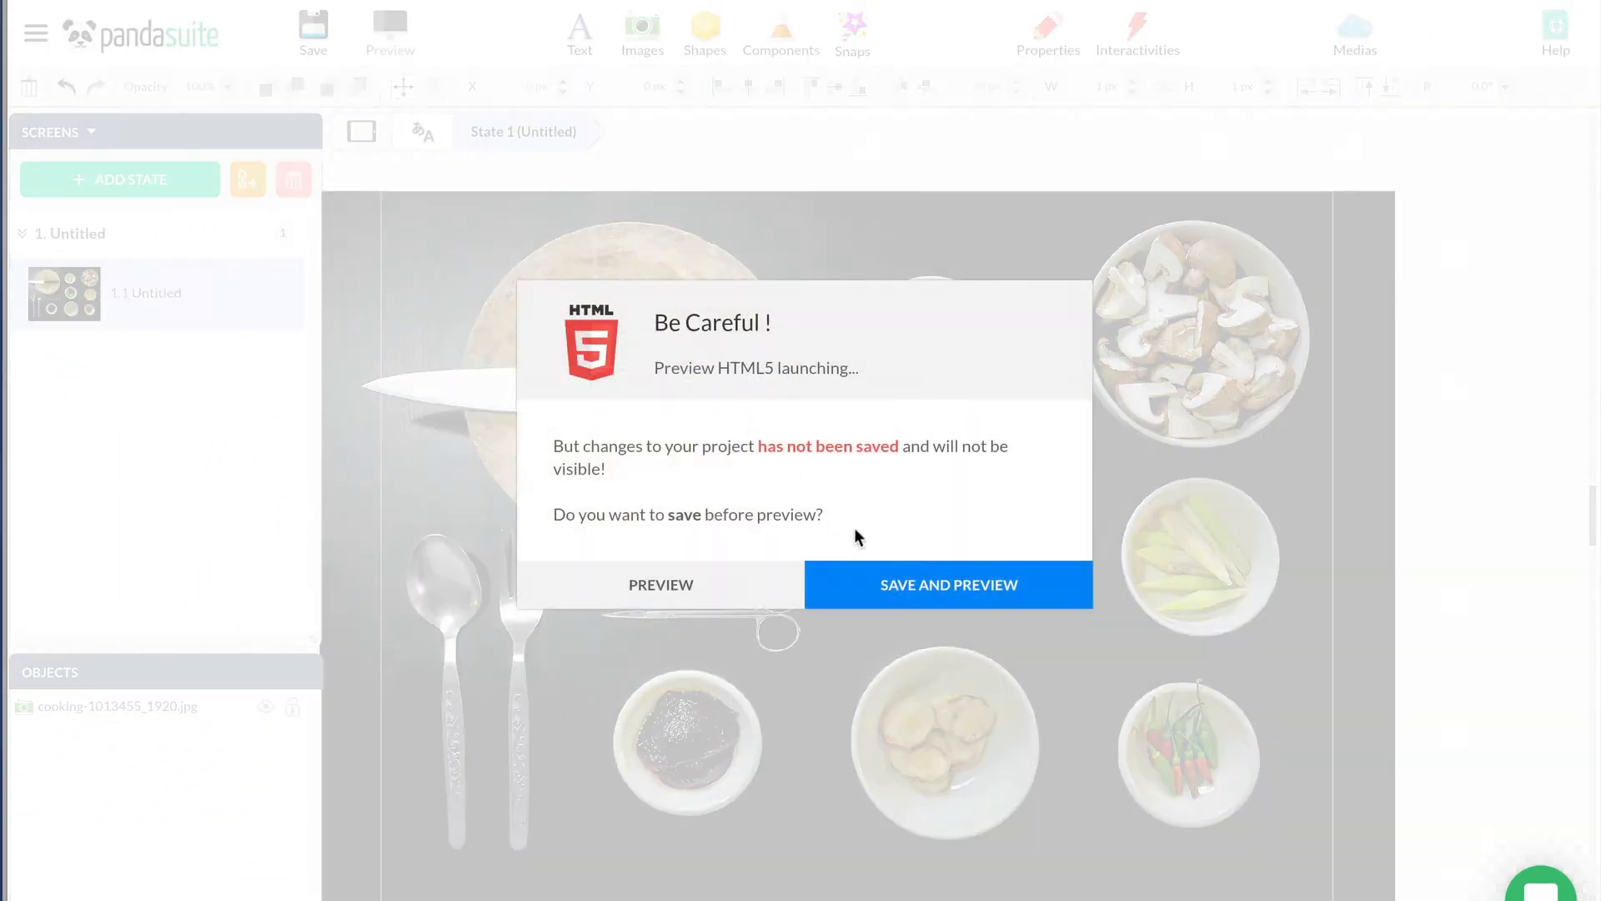
{"action": "left_click", "coordinate": [907, 578]}
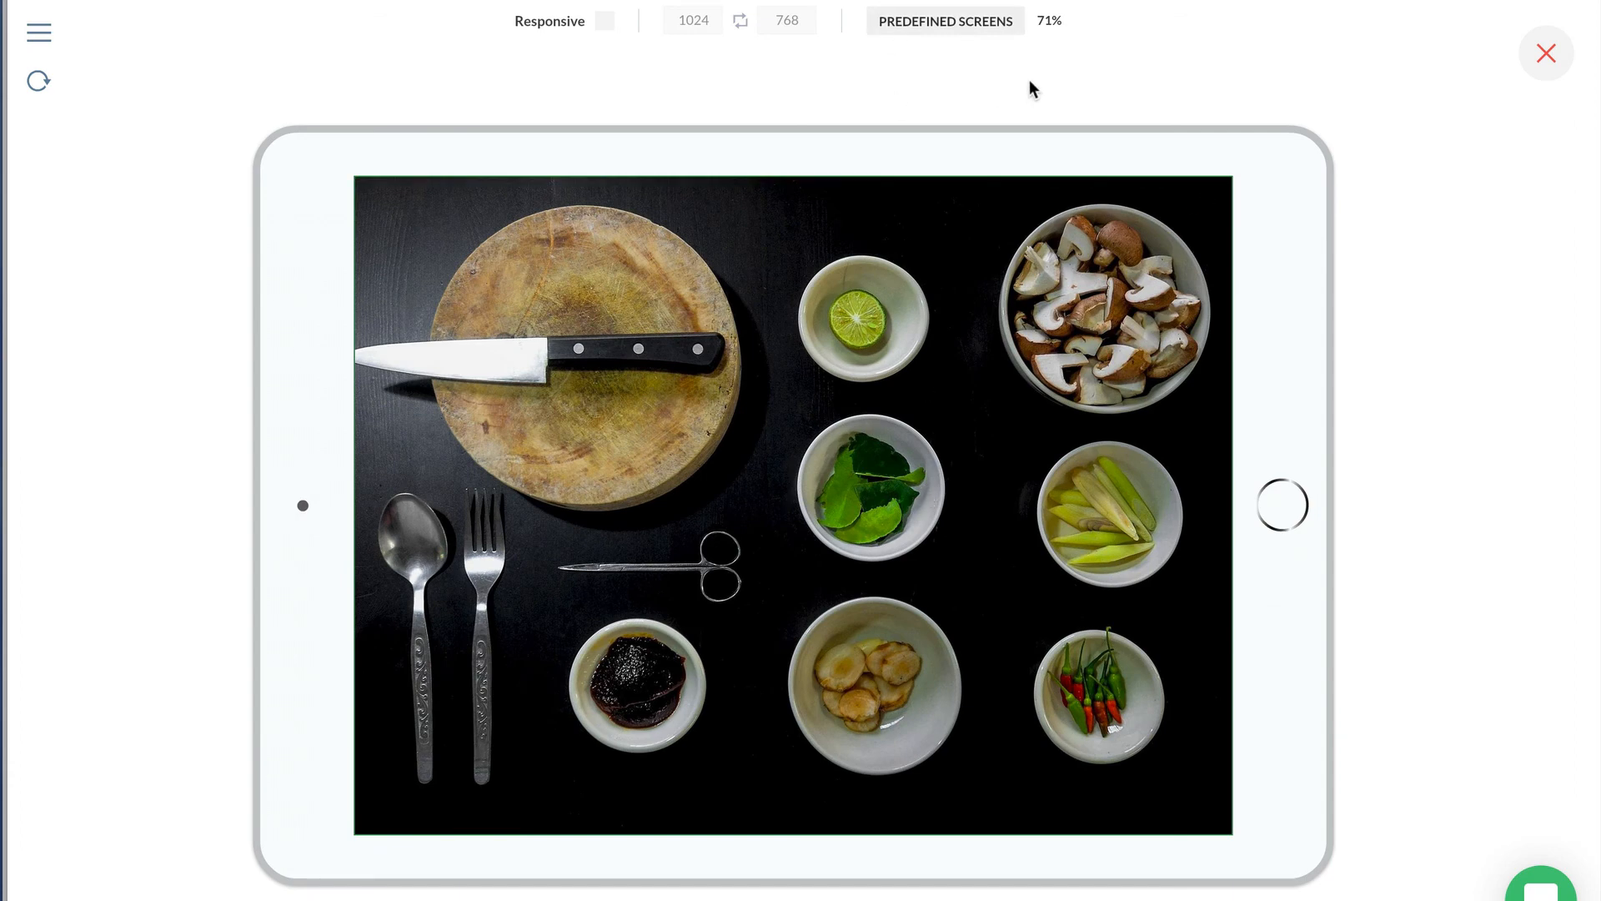
{"action": "left_click", "coordinate": [607, 23]}
{"action": "left_click_drag", "start_coordinate": [1245, 507], "coordinate": [1388, 508]}
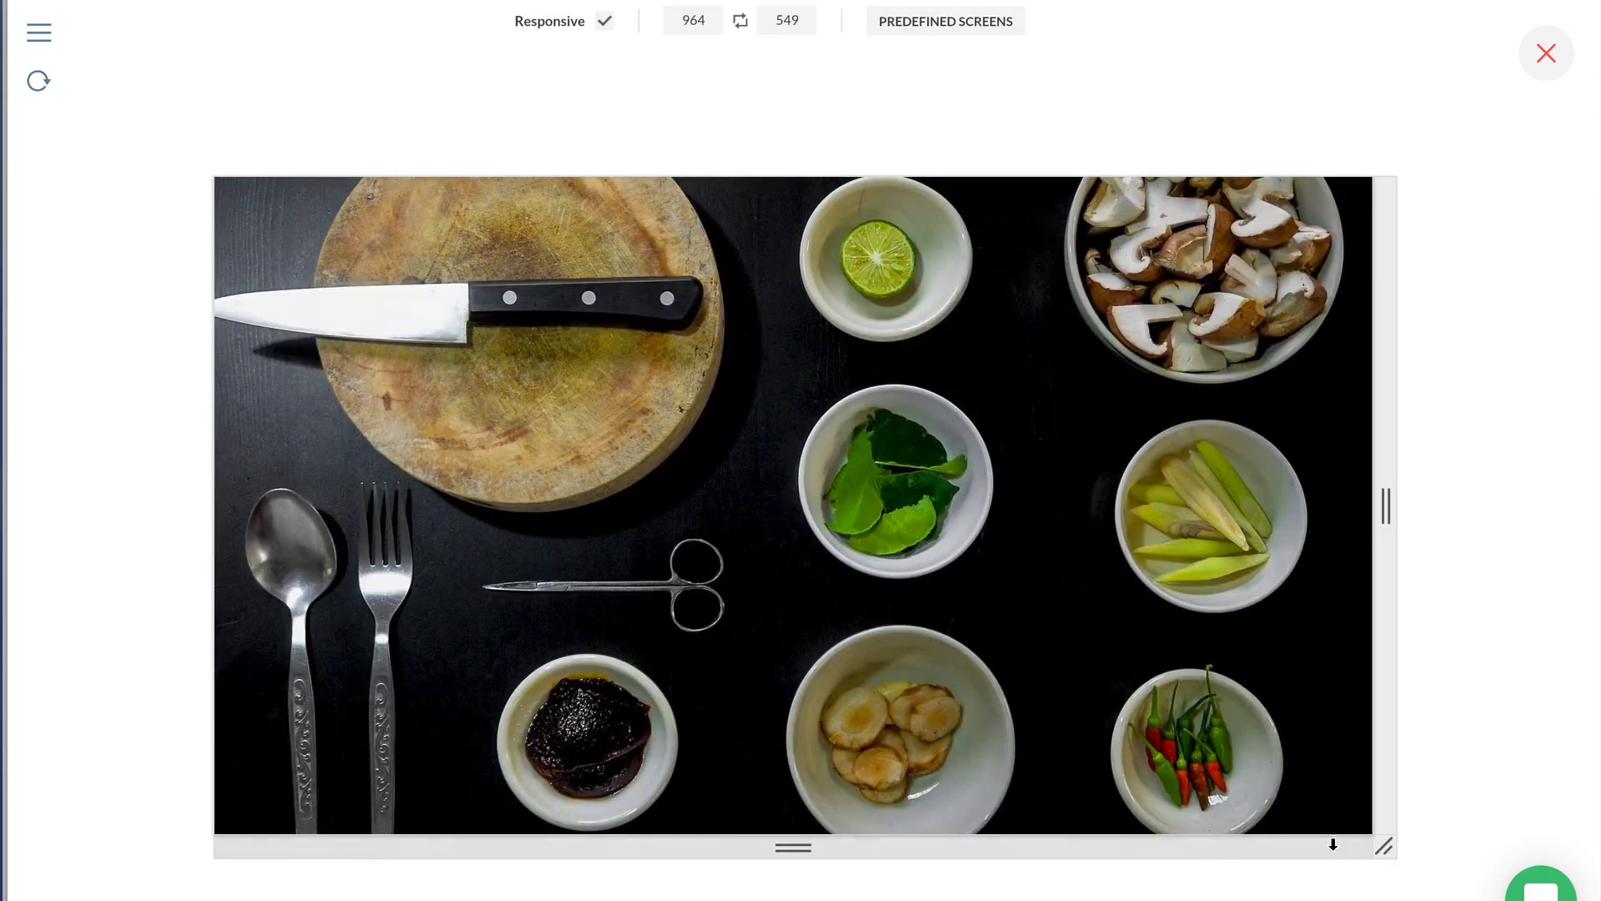
{"action": "left_click_drag", "start_coordinate": [1382, 845], "coordinate": [1069, 855]}
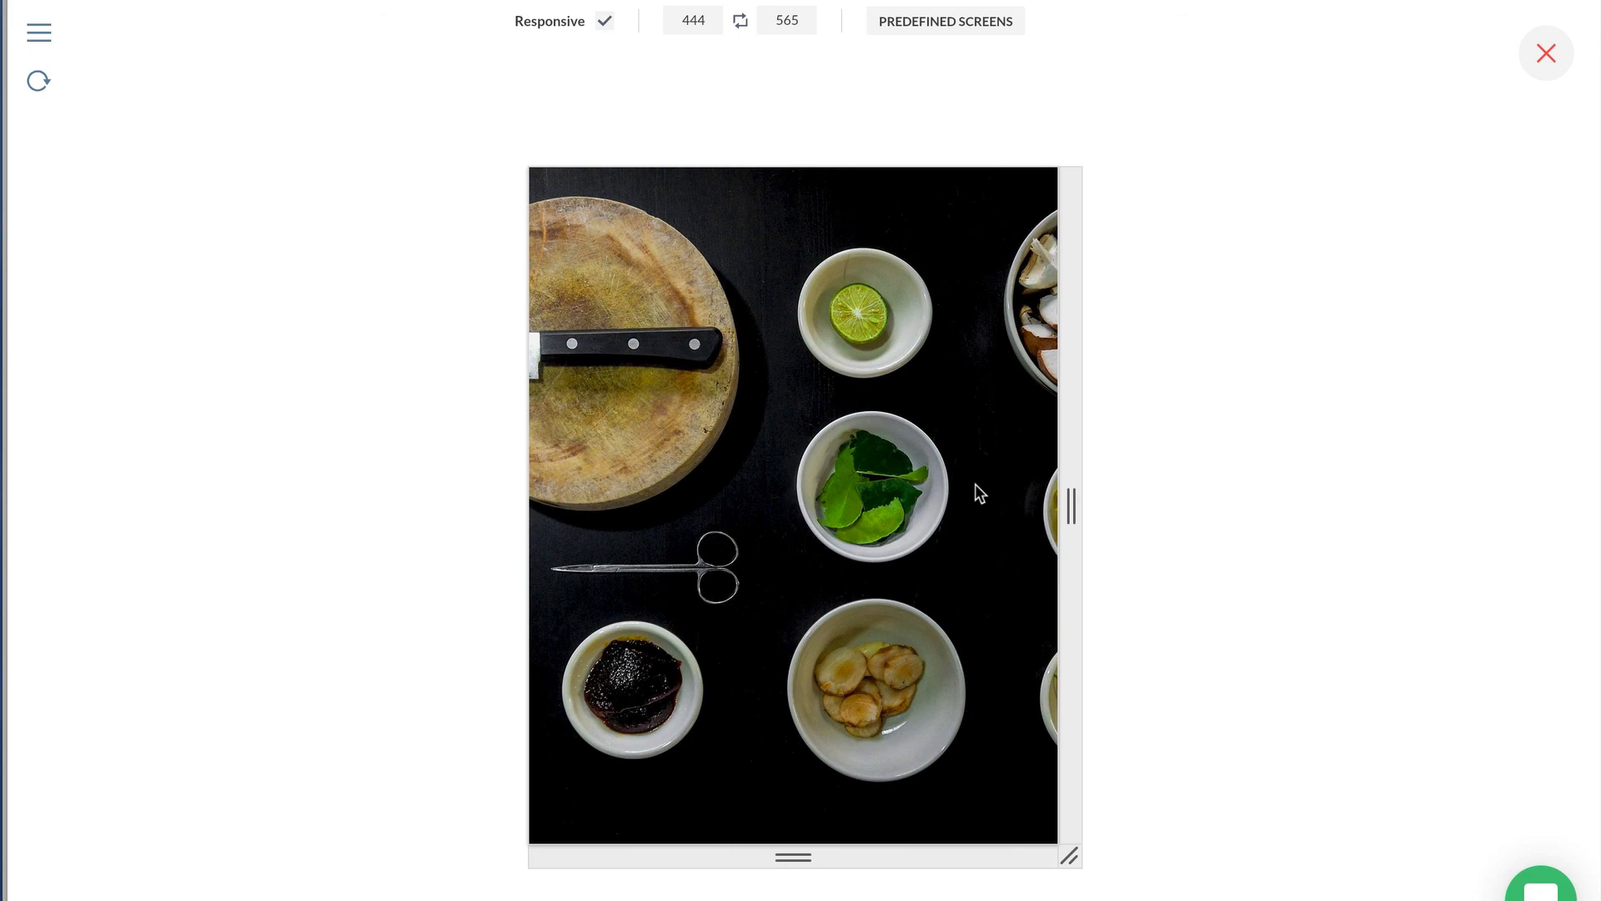
{"action": "left_click", "coordinate": [1544, 56]}
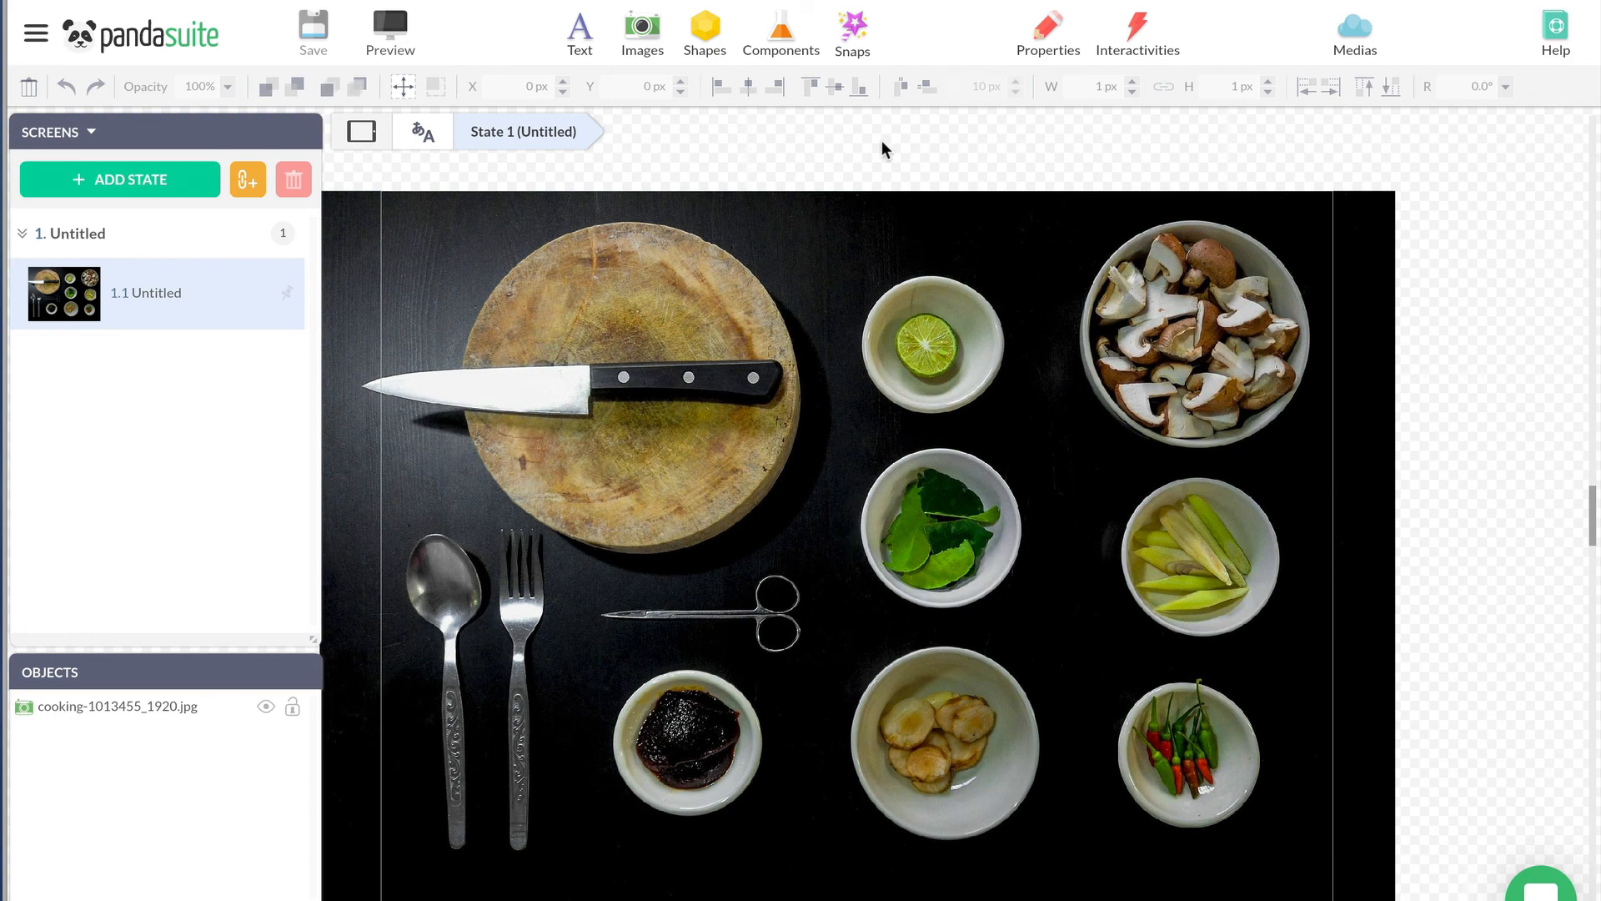
Add a rectangle shape over the cooking image and set its fill colour to white (FFFFFF)
{"action": "left_click", "coordinate": [711, 33]}
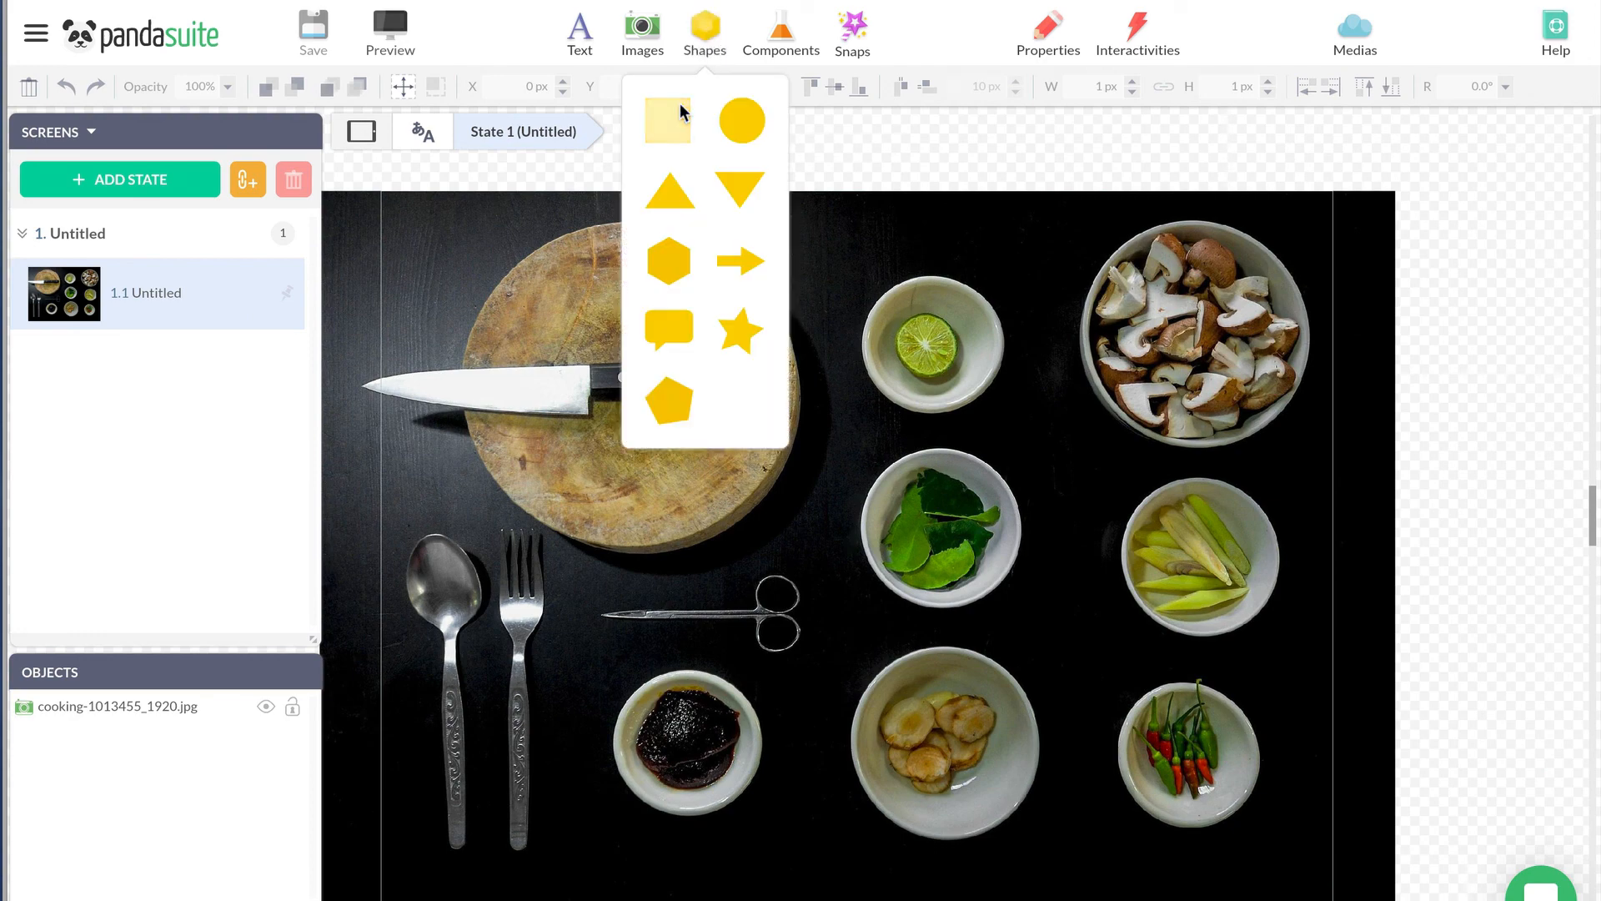
{"action": "left_click", "coordinate": [678, 111]}
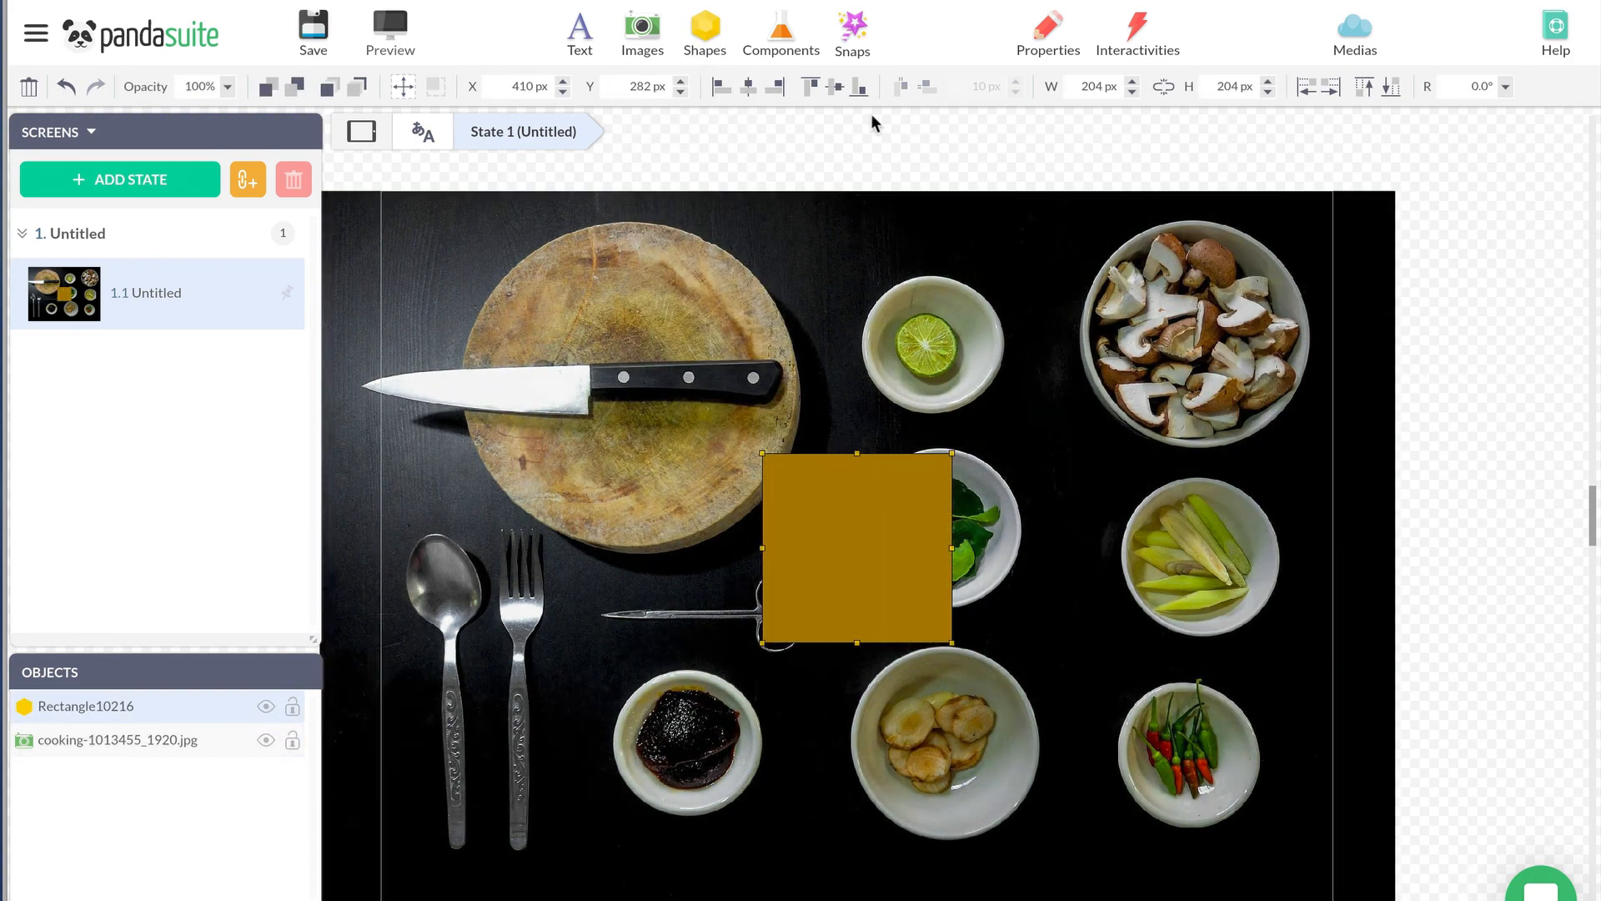
{"action": "left_click", "coordinate": [1049, 34]}
{"action": "left_click", "coordinate": [1317, 284]}
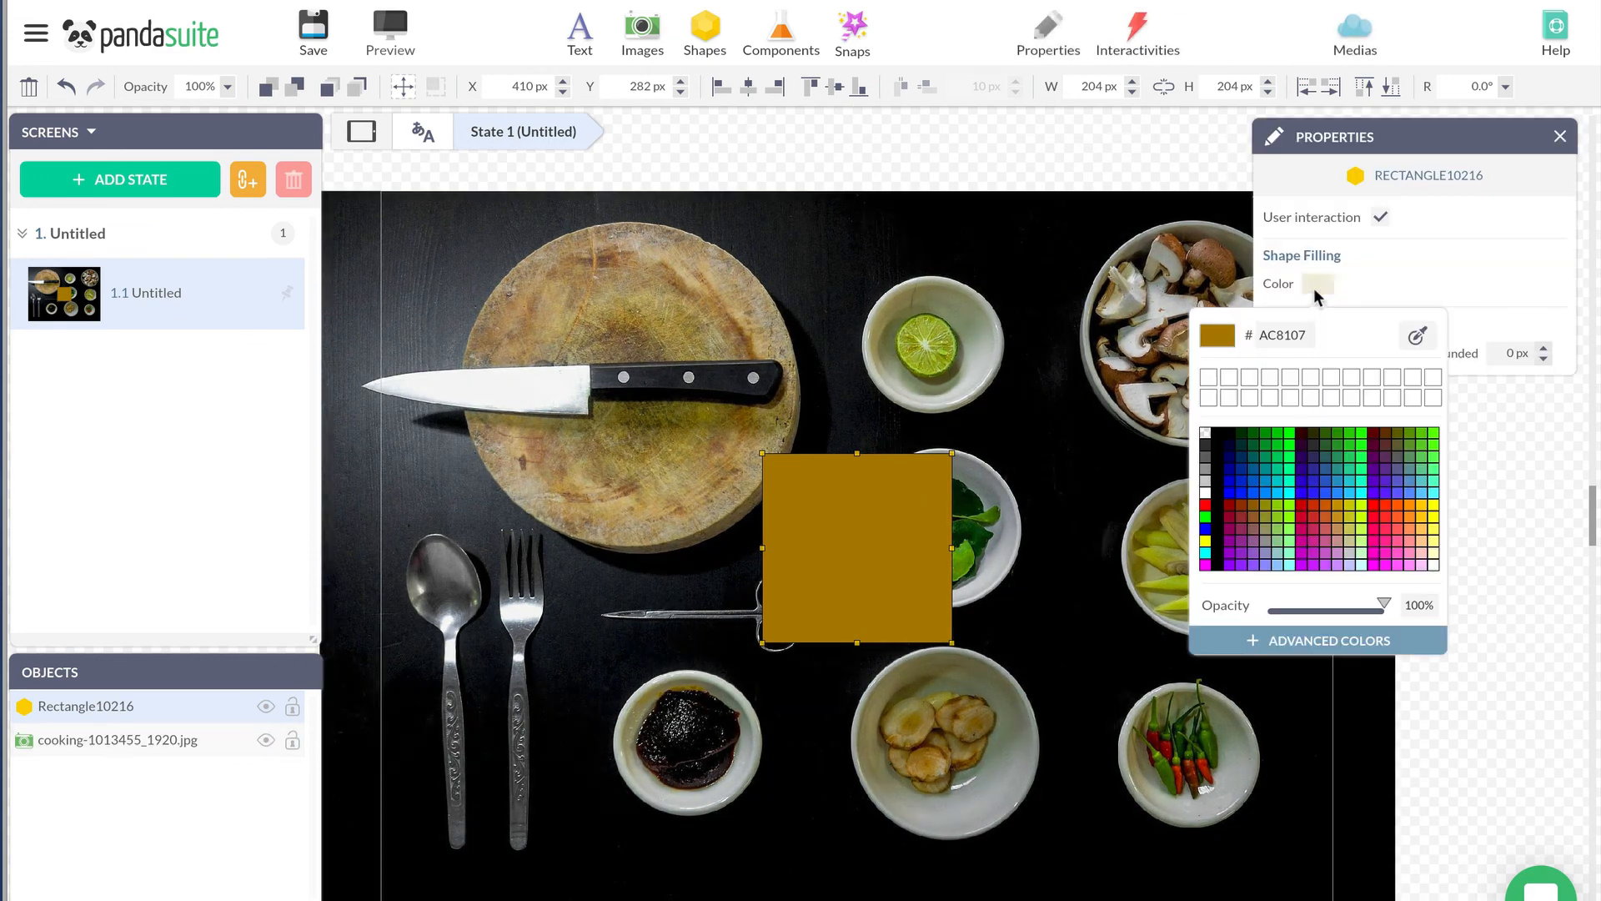
{"action": "left_click", "coordinate": [1205, 493]}
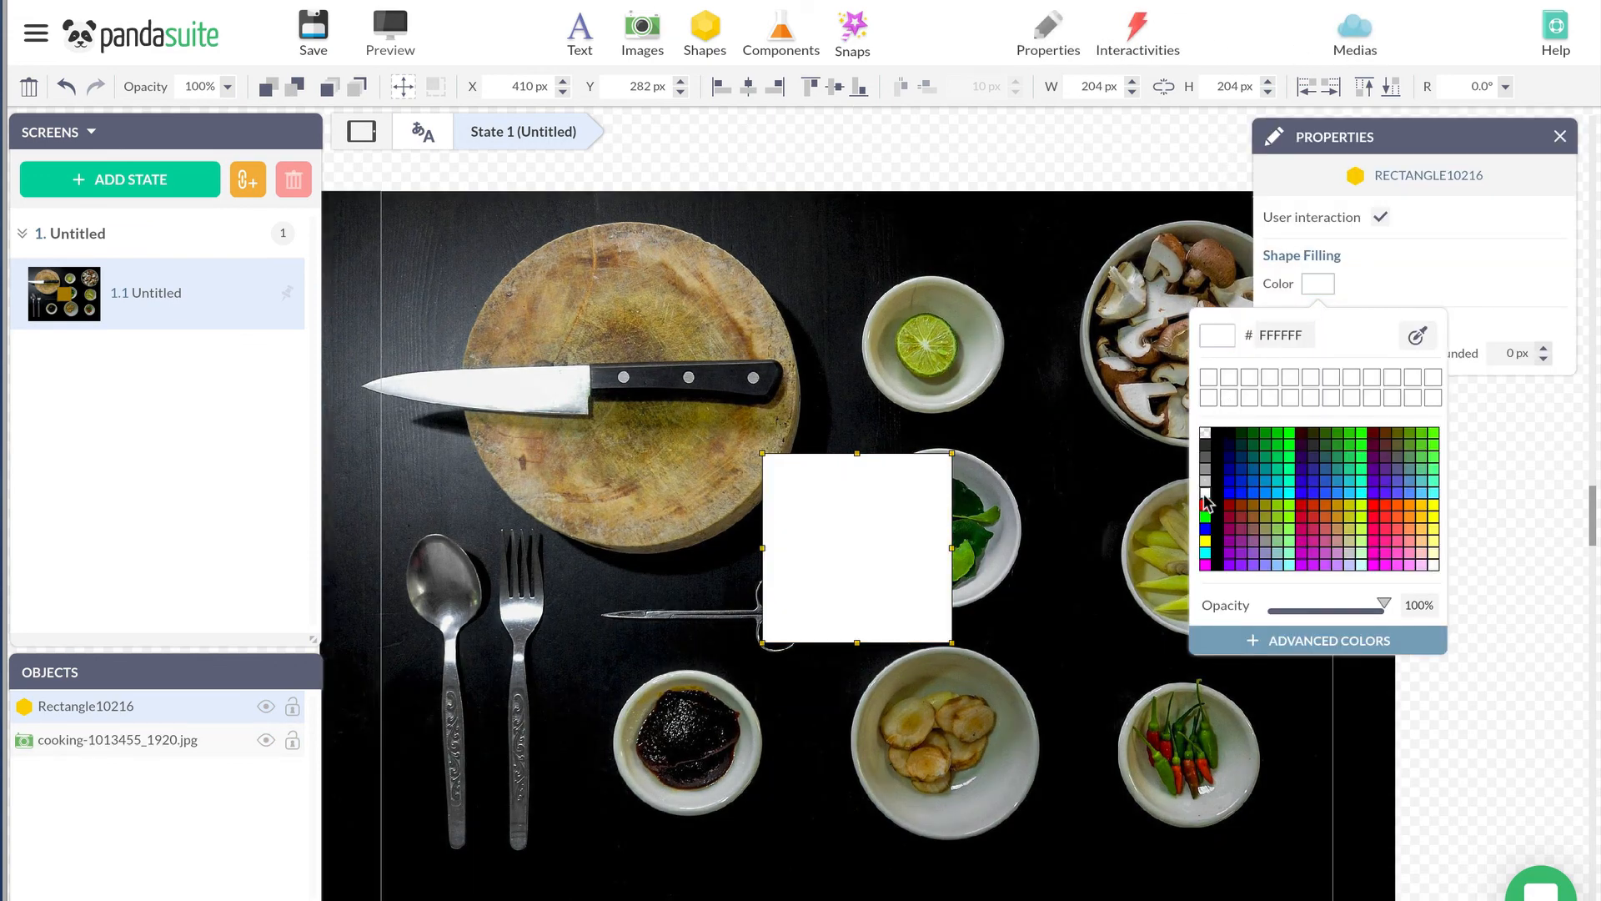
Stretch the white rectangle to the full 1024 px width at about 103 px high and place it at X 0, Y 0
{"action": "left_click", "coordinate": [1118, 147]}
{"action": "left_click_drag", "start_coordinate": [865, 551], "coordinate": [848, 333]}
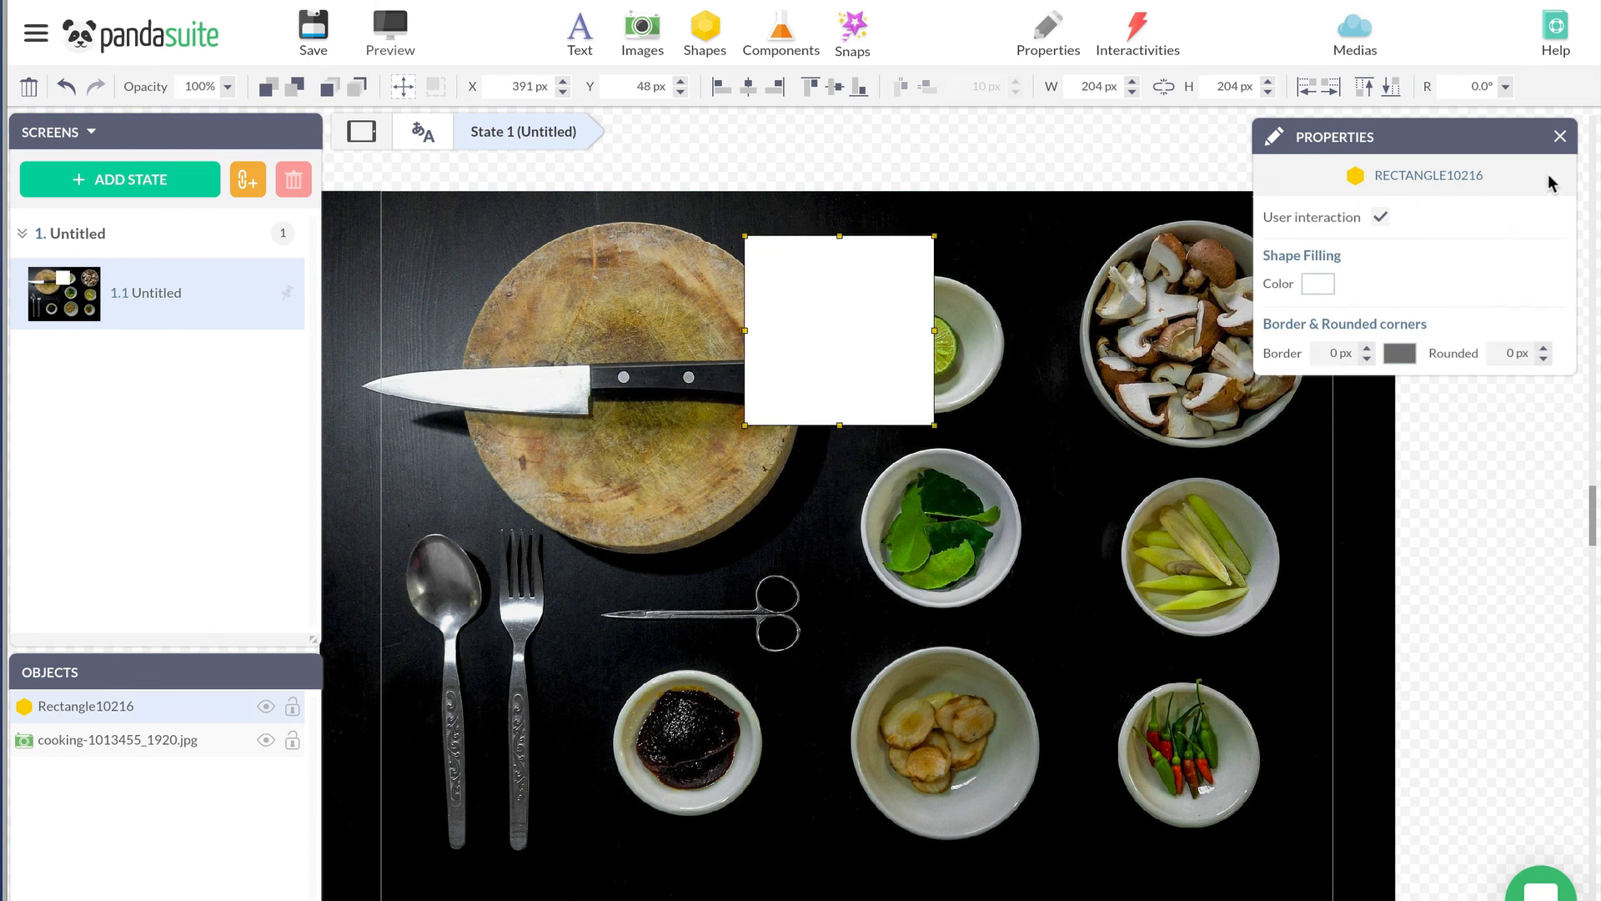
{"action": "left_click", "coordinate": [1560, 136]}
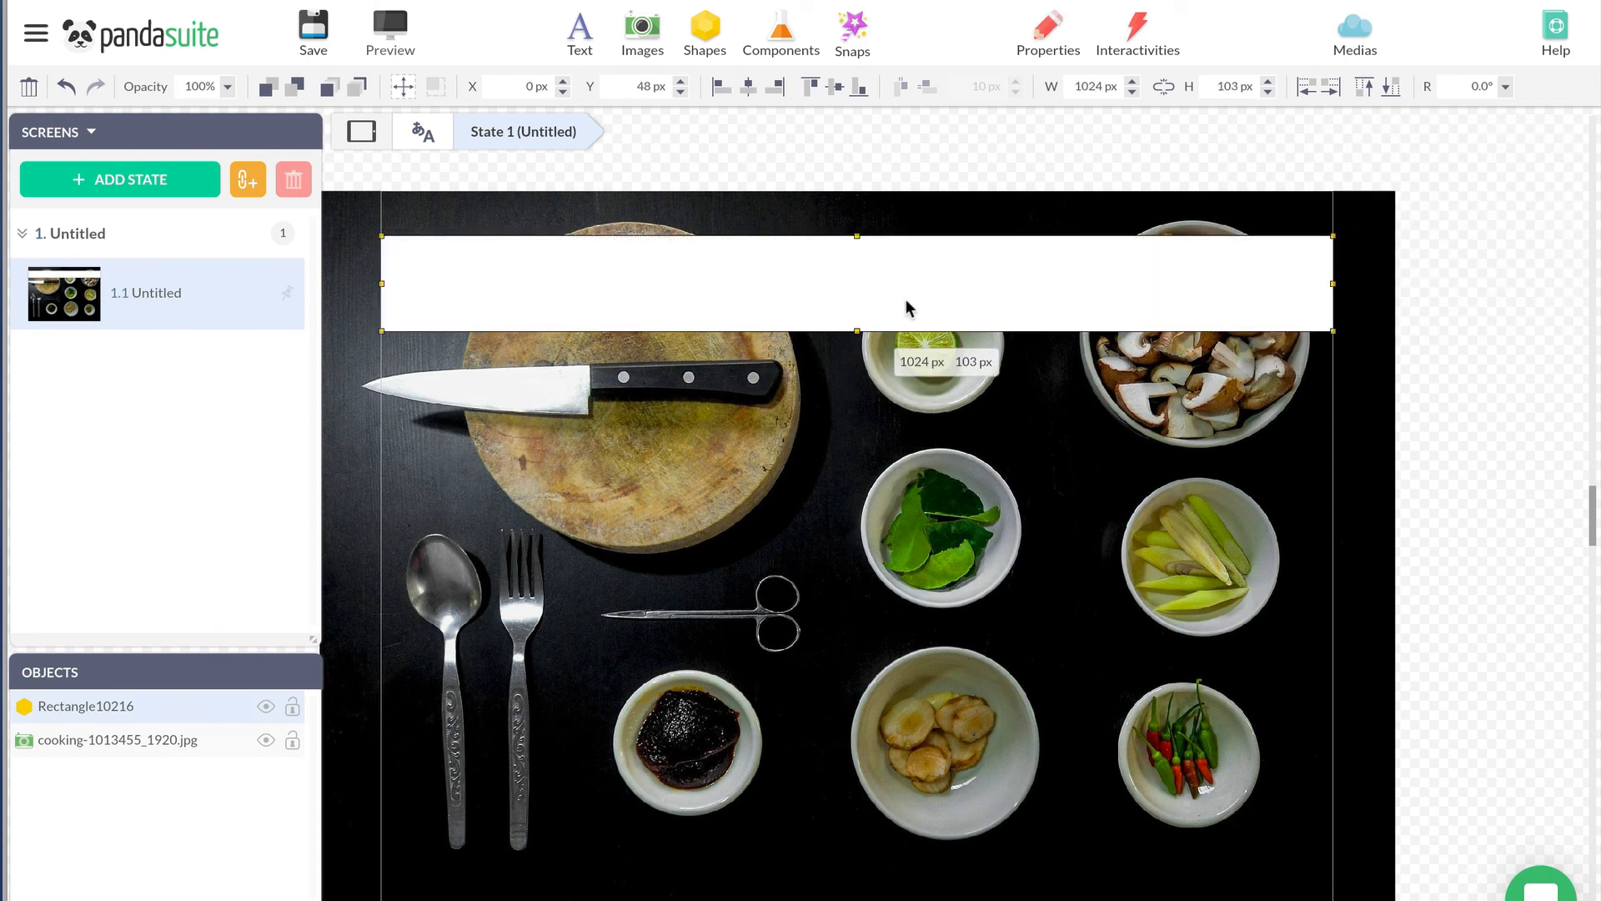
{"action": "left_click_drag", "start_coordinate": [905, 300], "coordinate": [914, 254]}
{"action": "left_click_drag", "start_coordinate": [909, 263], "coordinate": [911, 262]}
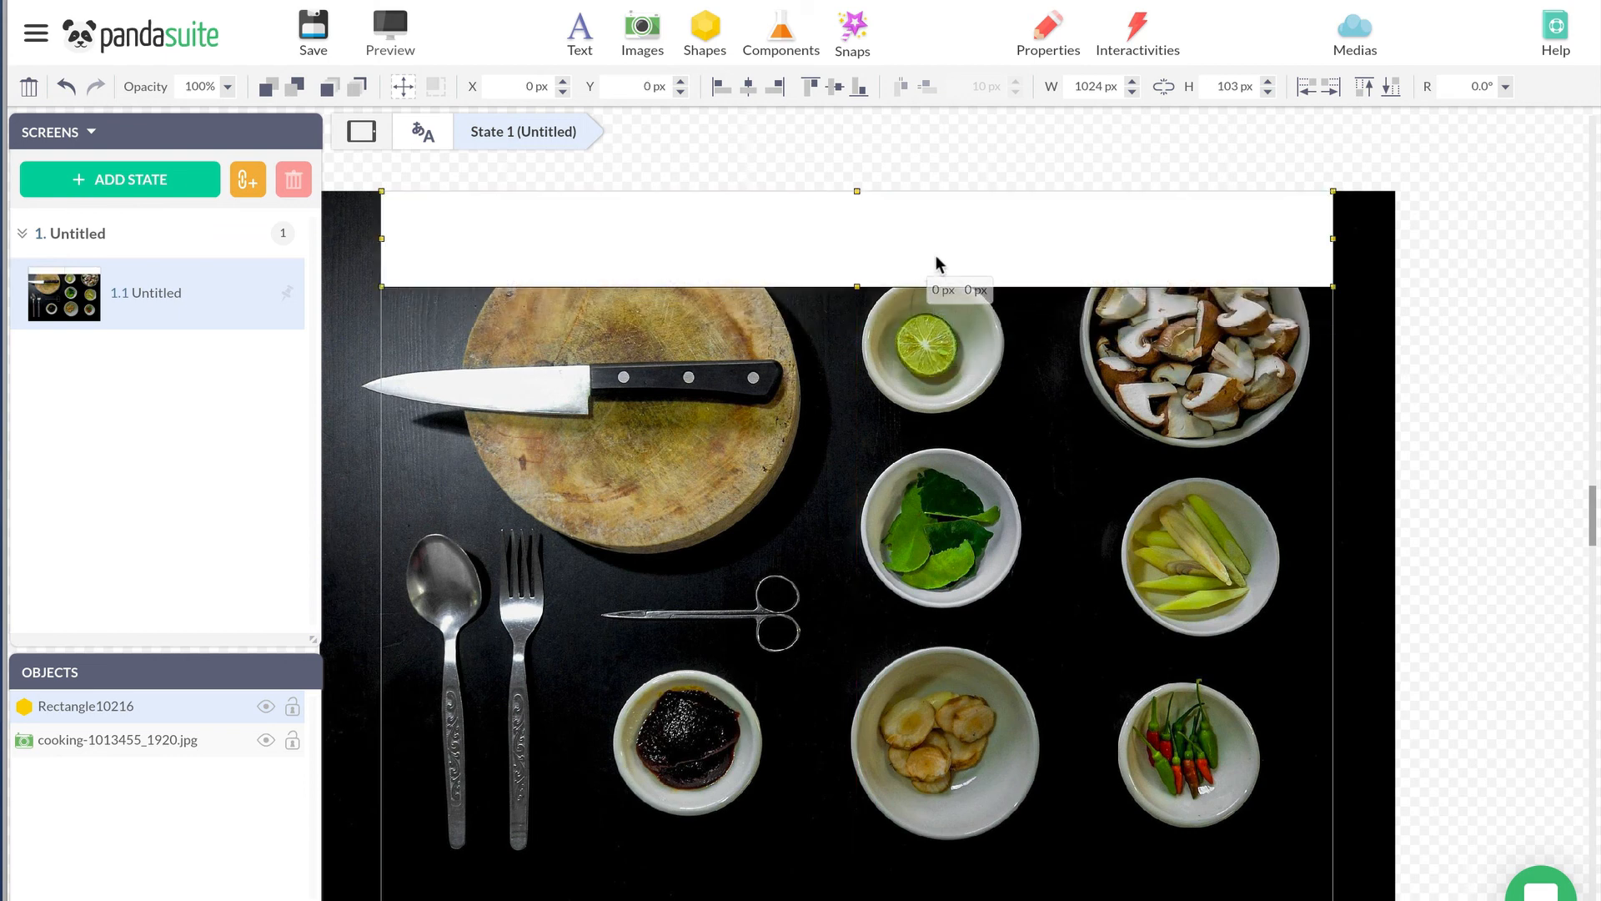
Set the white rectangle's height to 60 px
{"action": "left_click", "coordinate": [1232, 86]}
{"action": "type", "text": "60"}
{"action": "key", "text": "Return"}
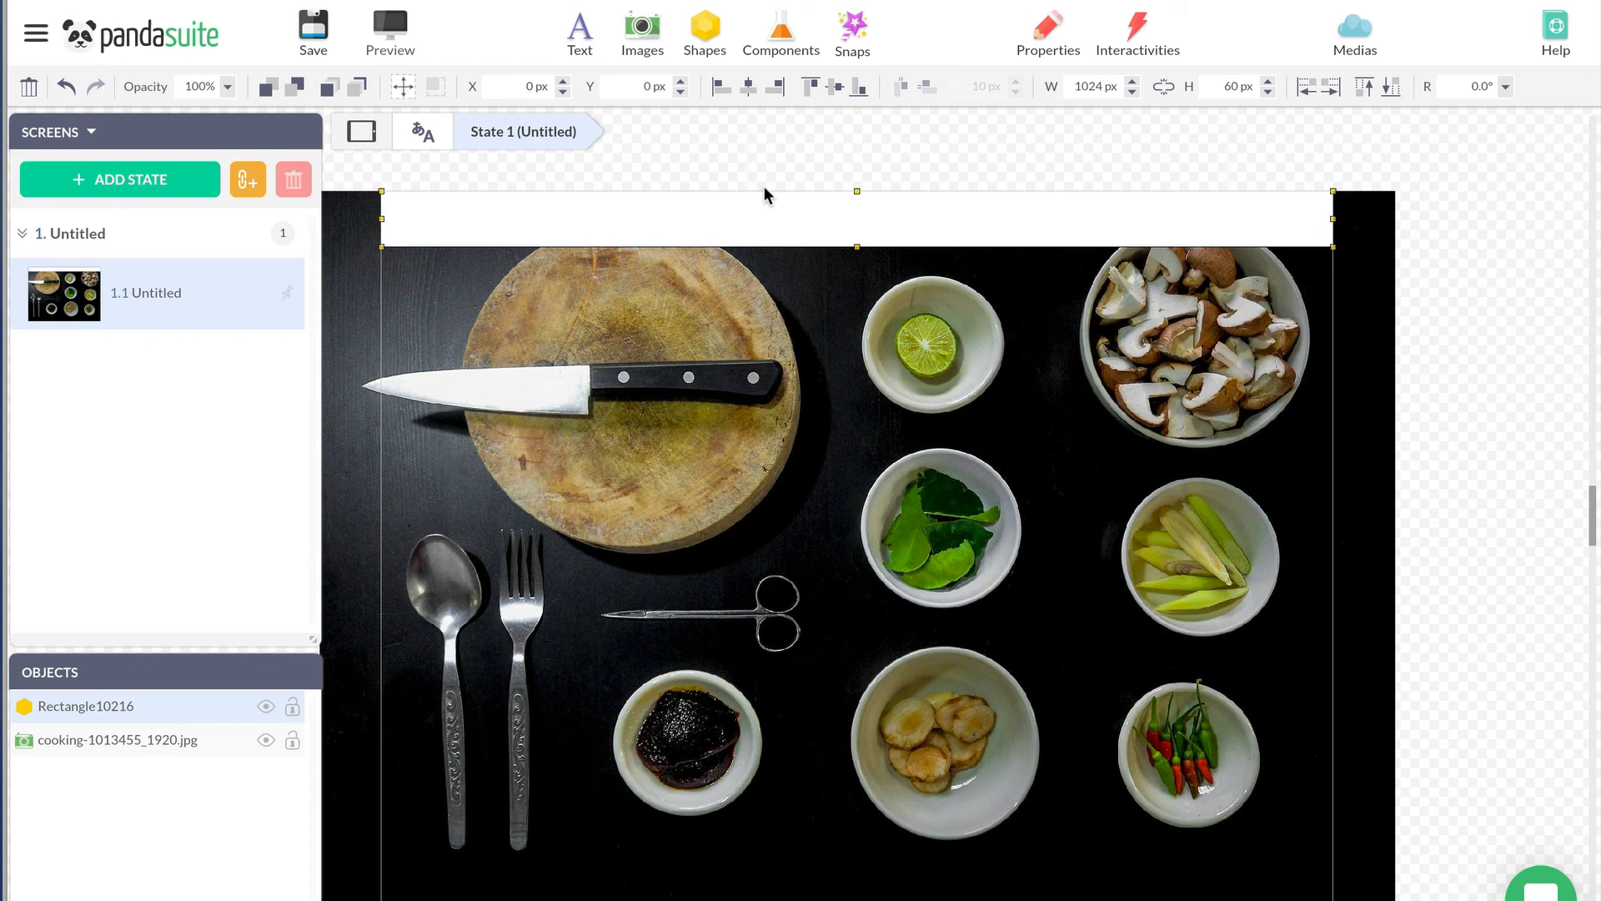
Anchor the white rectangle to the top, left and right edges and allow it to scale only horizontally
{"action": "left_click", "coordinate": [404, 86]}
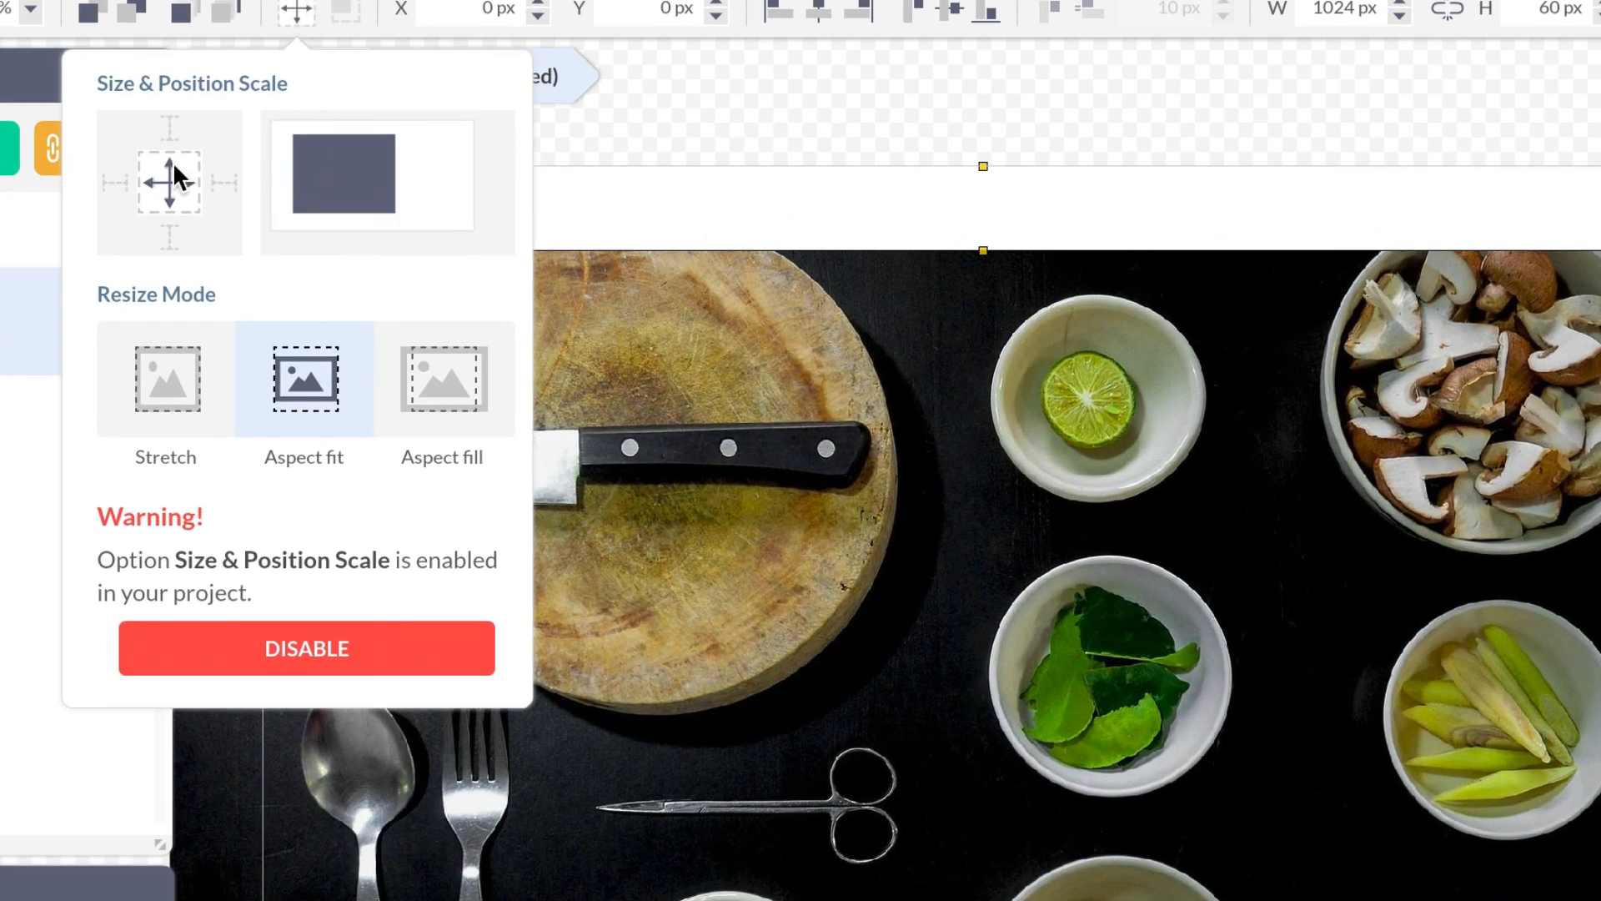
{"action": "left_click", "coordinate": [123, 180]}
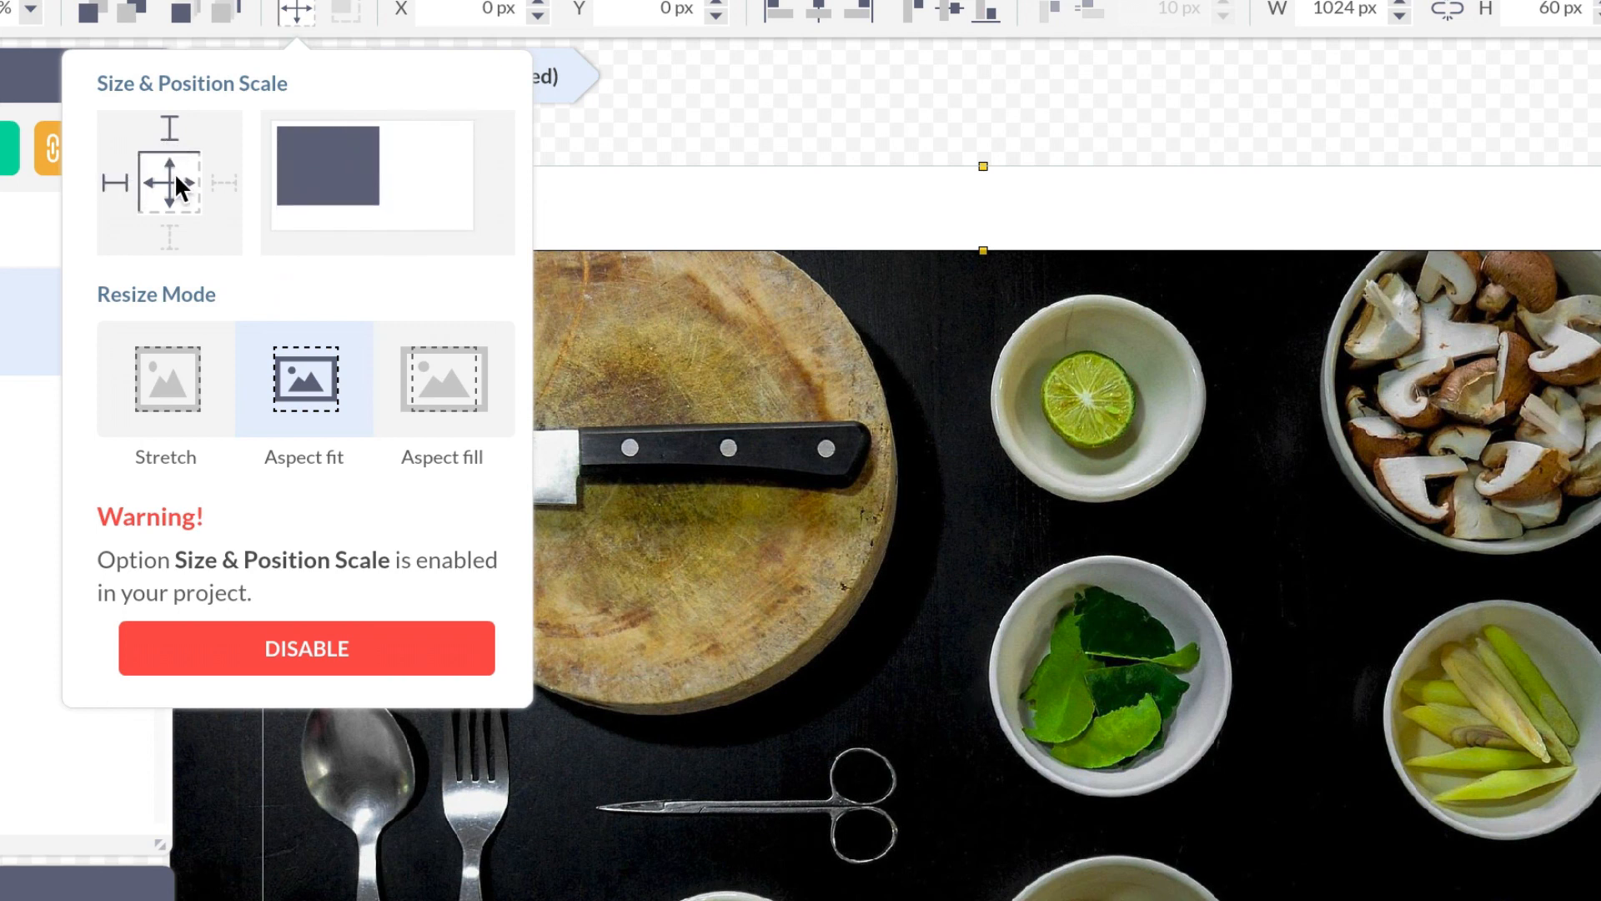
{"action": "left_click", "coordinate": [212, 180]}
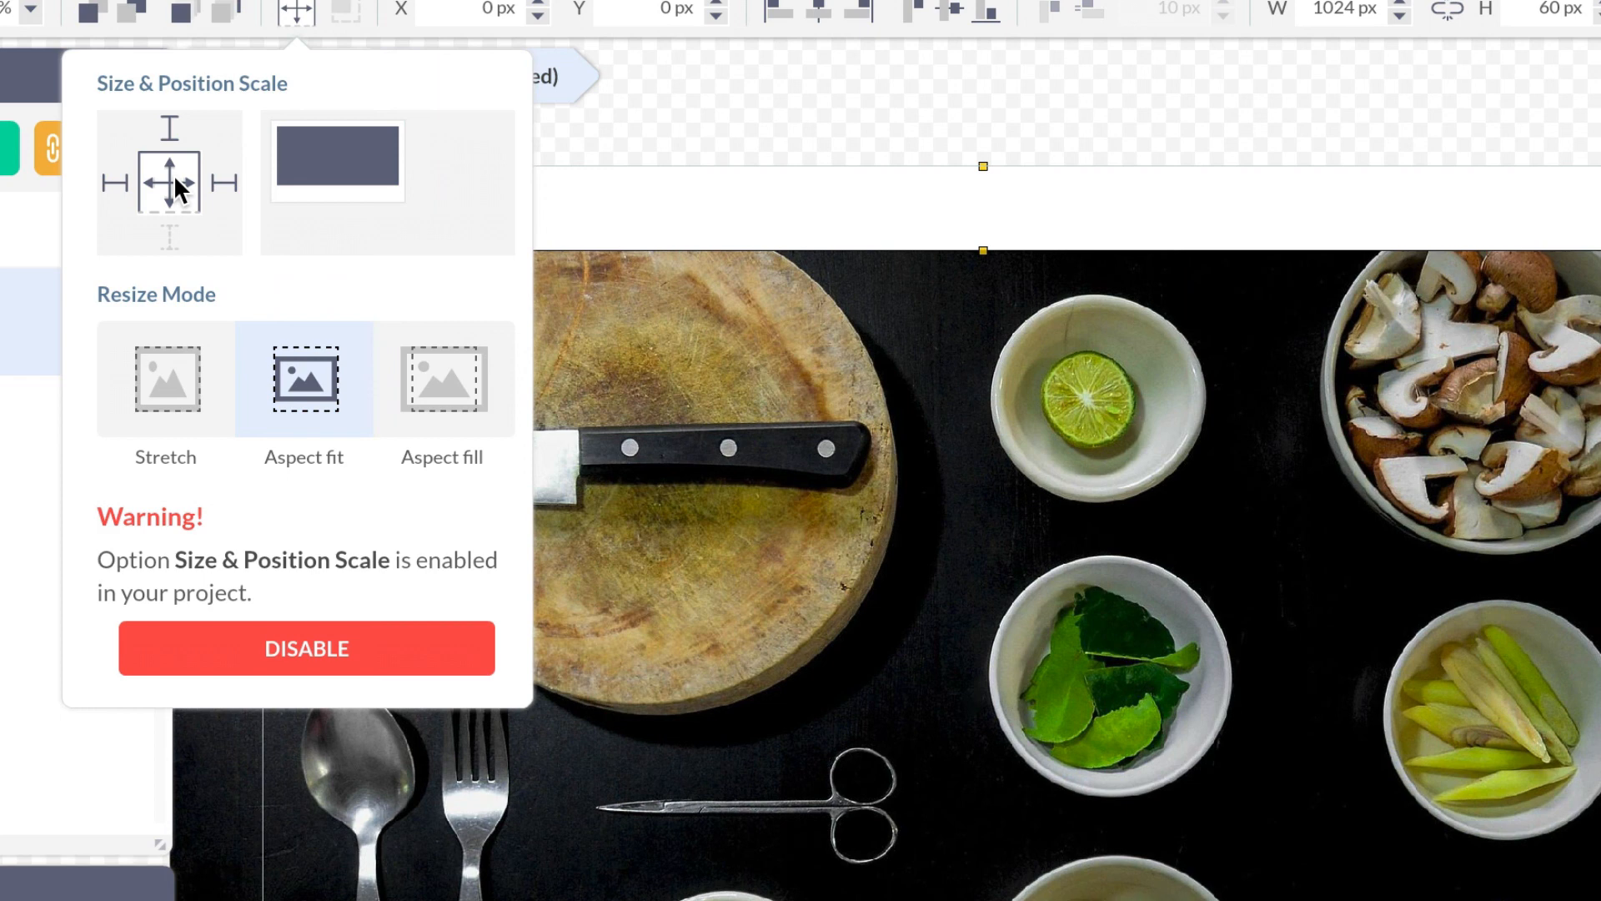
{"action": "left_click", "coordinate": [171, 175]}
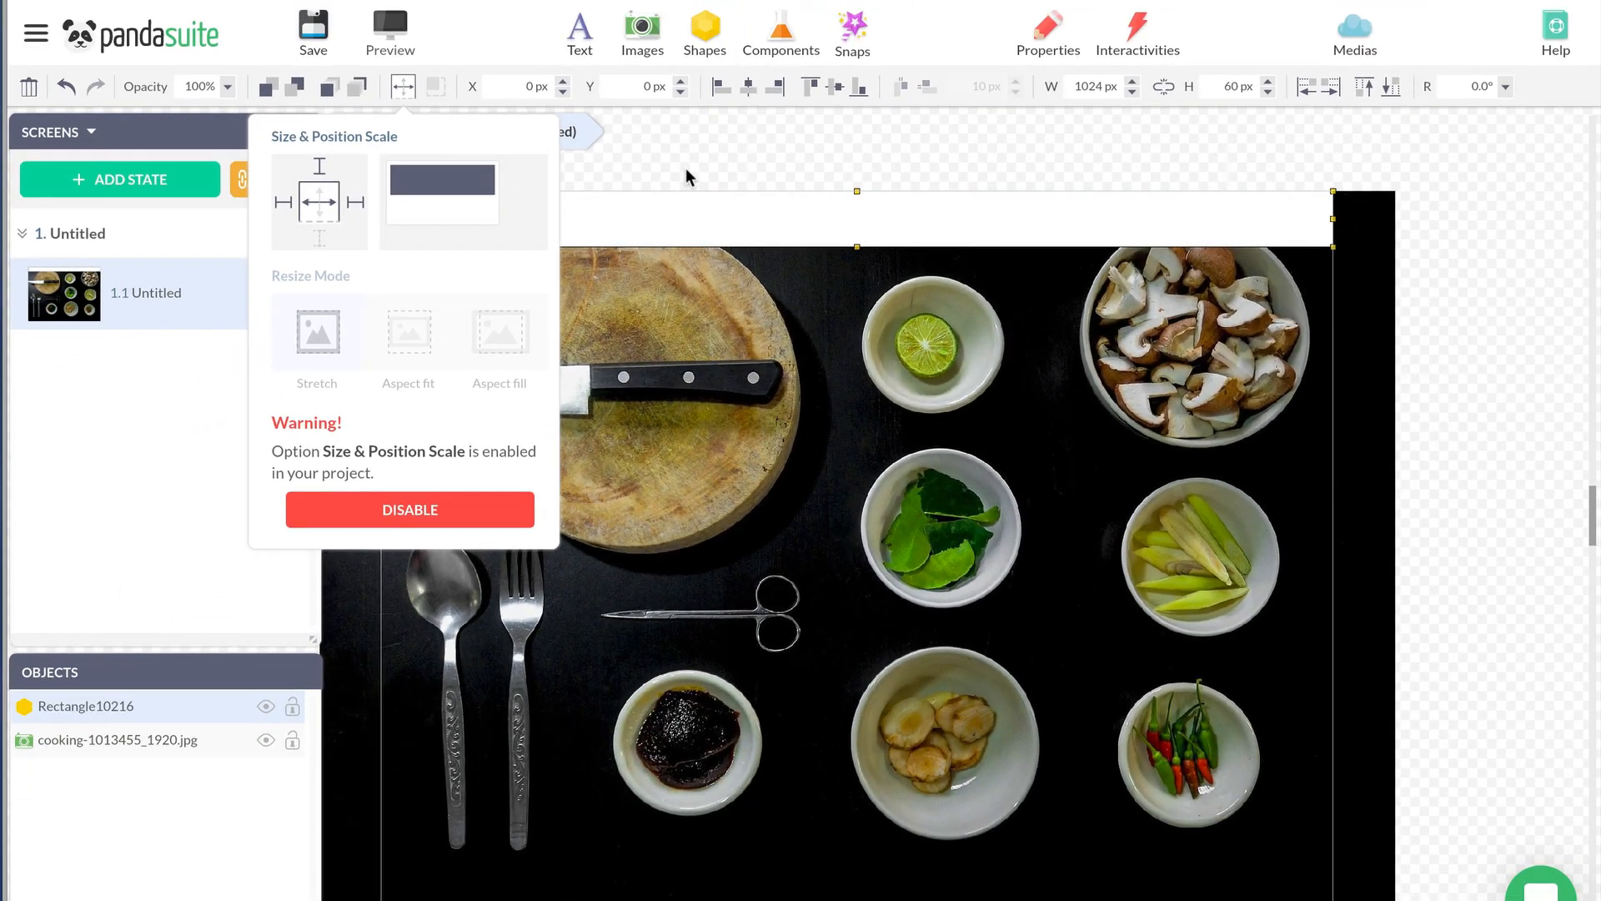
{"action": "left_click", "coordinate": [724, 131]}
Save and preview the banner responsively at about 1034 × 549 and 590 × 657, and return to the editor
{"action": "left_click", "coordinate": [332, 60]}
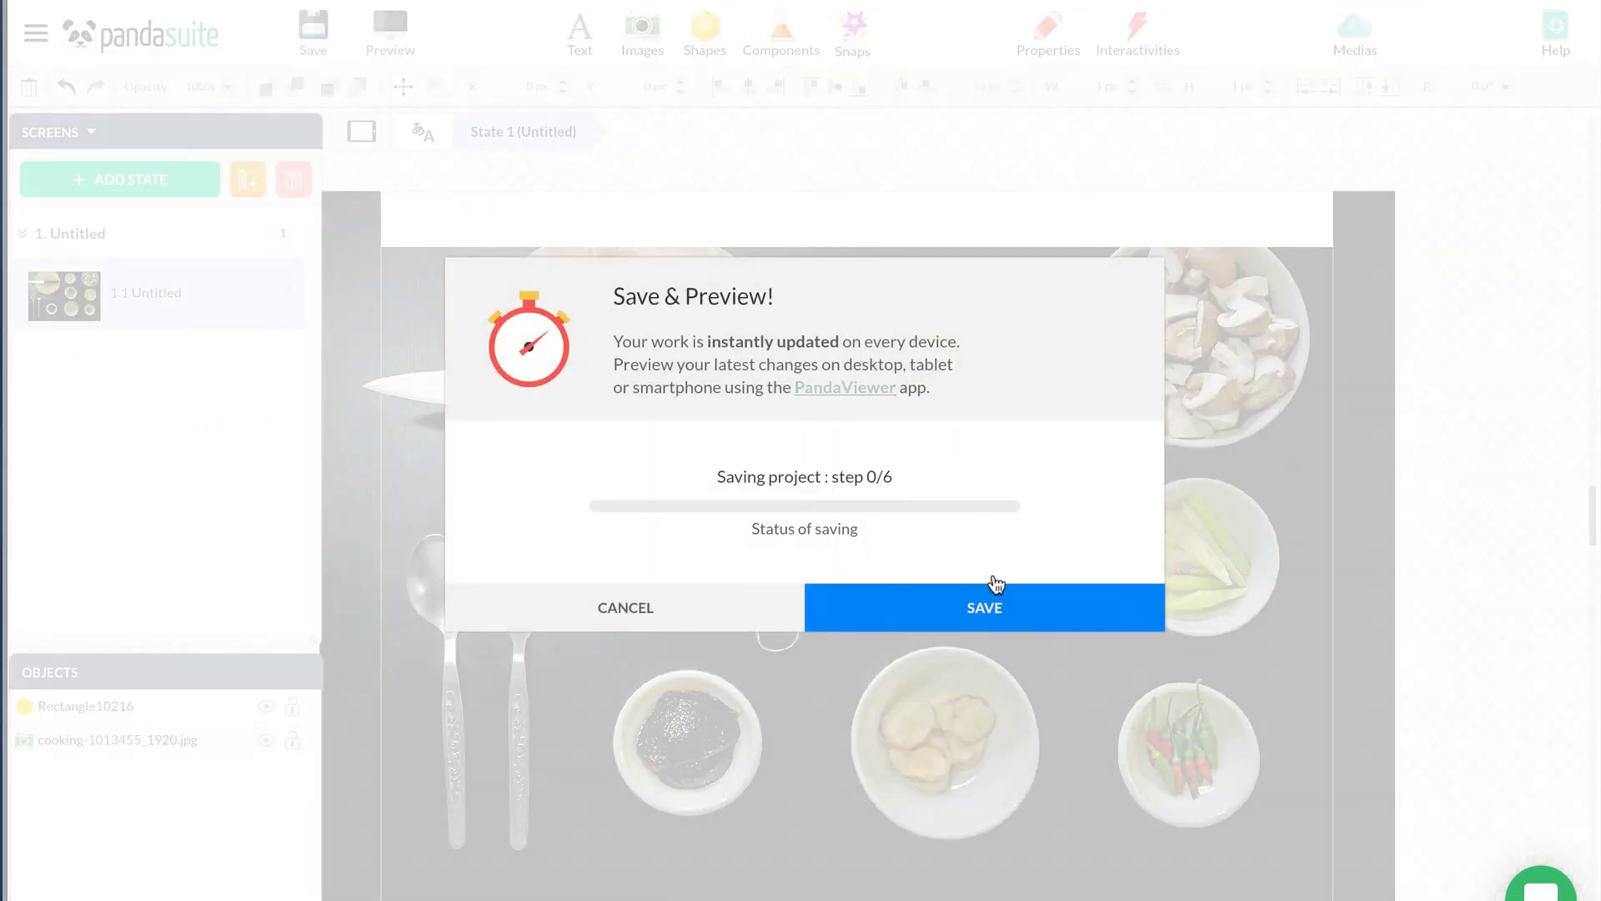
{"action": "left_click", "coordinate": [998, 608]}
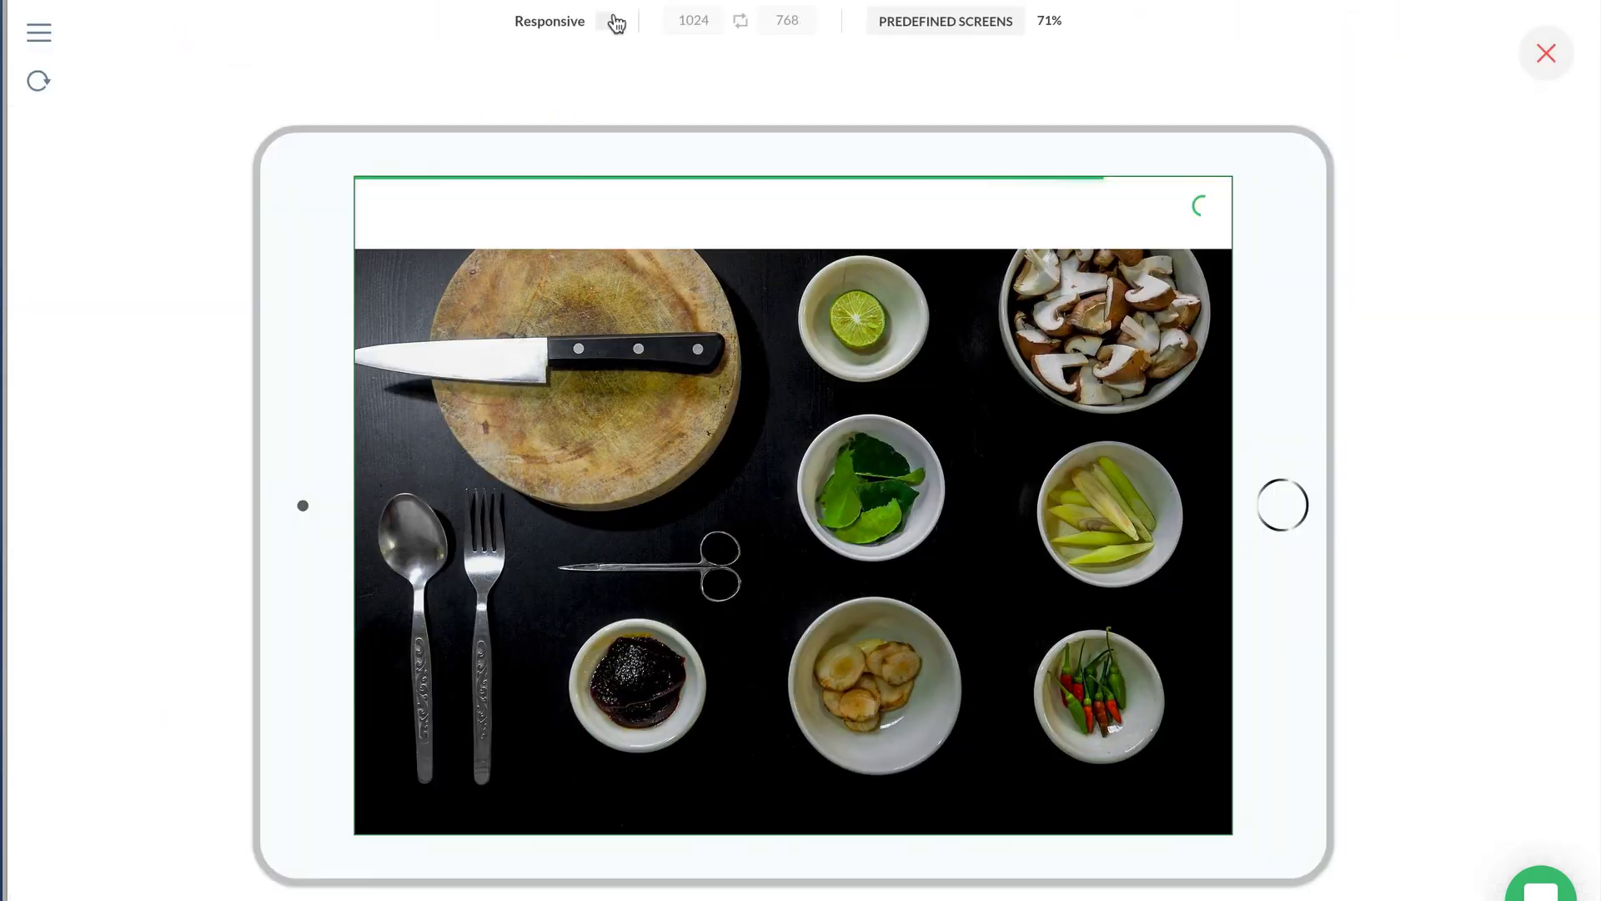
{"action": "left_click", "coordinate": [606, 20]}
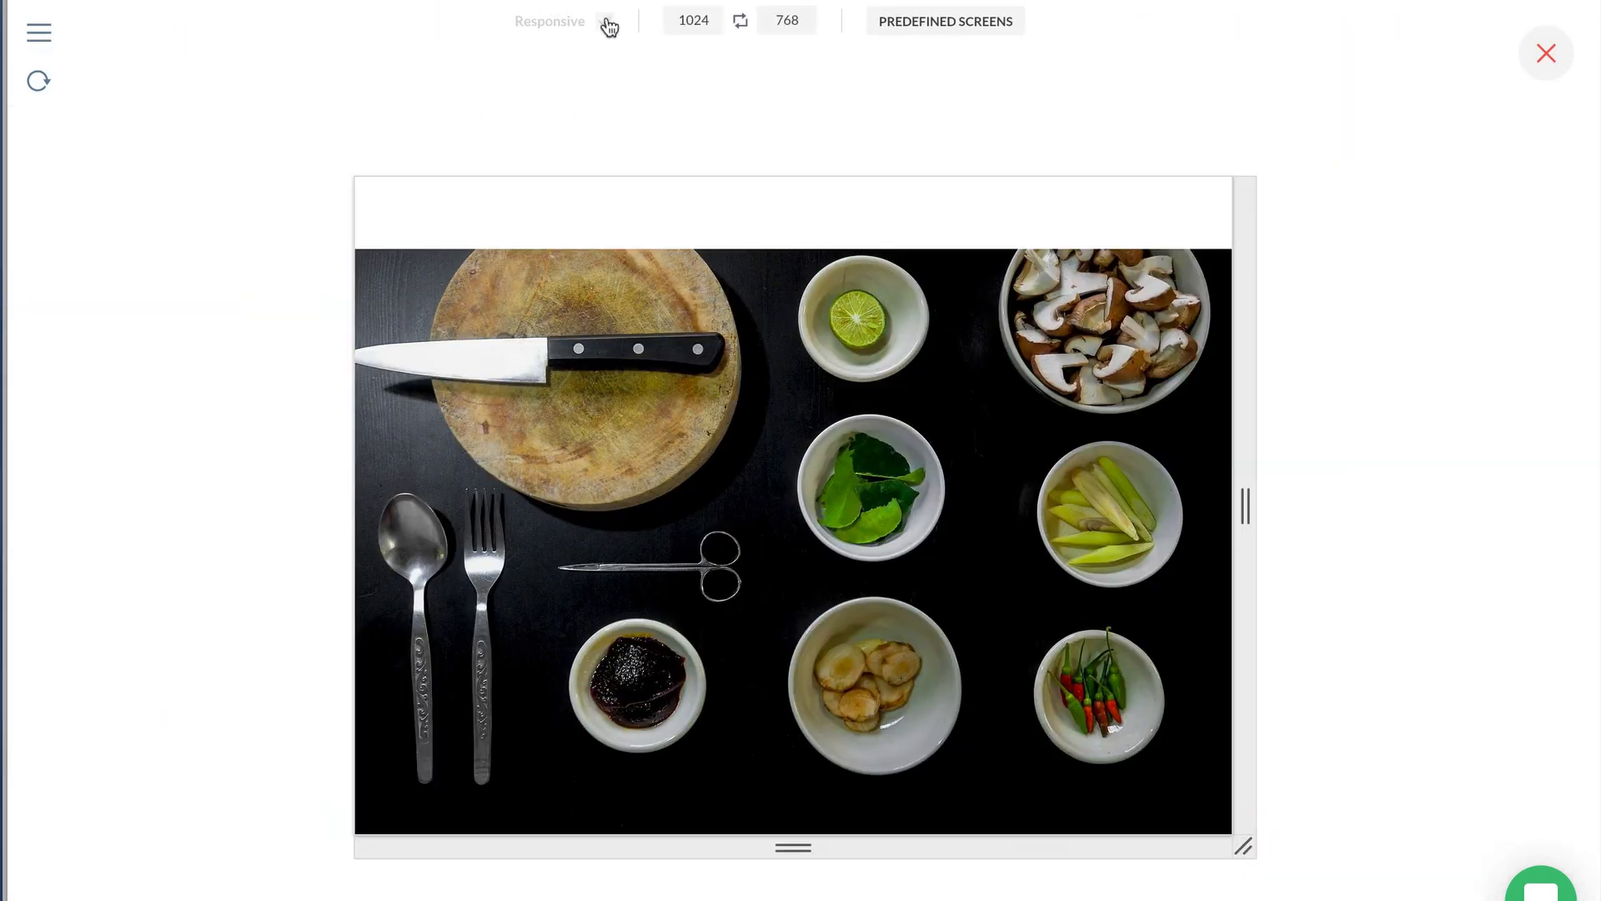
{"action": "left_click_drag", "start_coordinate": [1250, 502], "coordinate": [1431, 504]}
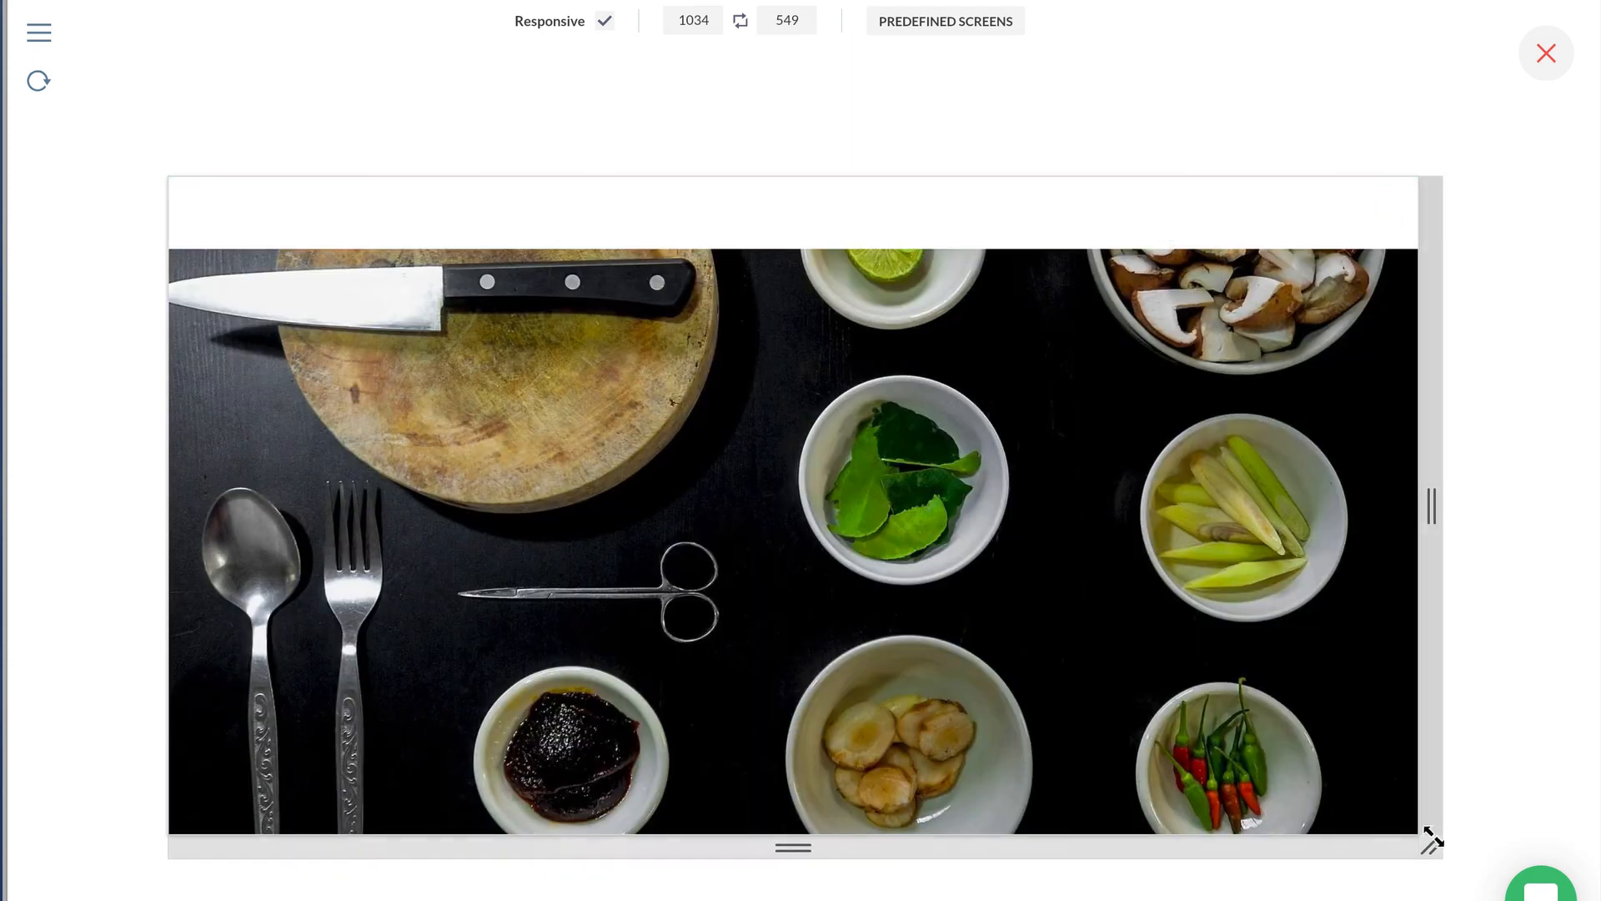
{"action": "left_click_drag", "start_coordinate": [1429, 845], "coordinate": [1169, 897]}
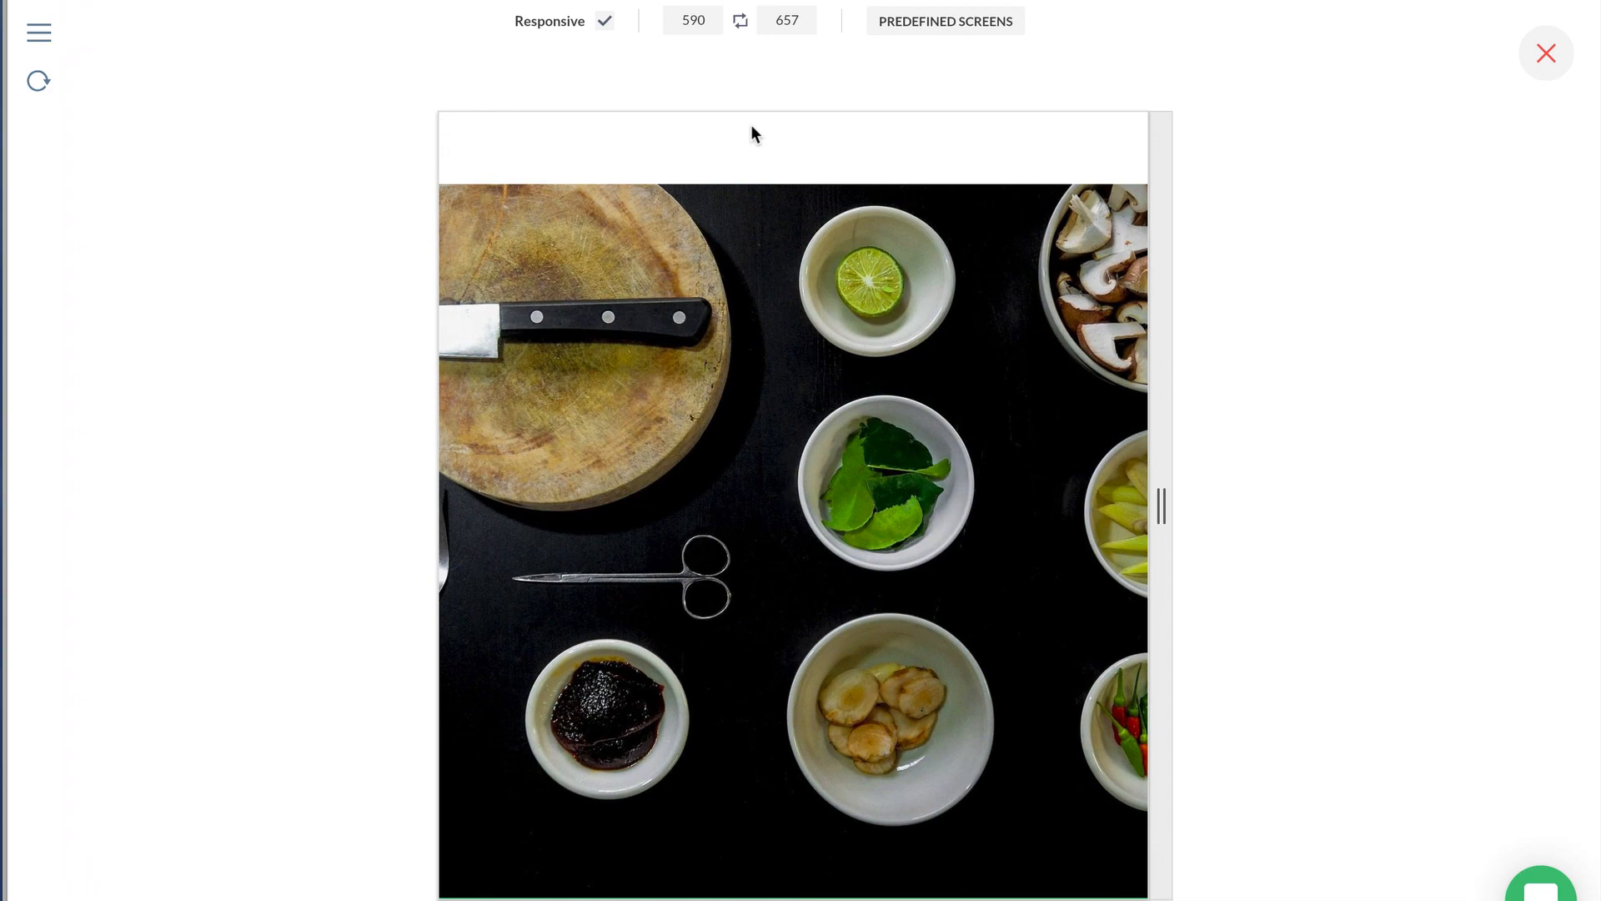
{"action": "left_click", "coordinate": [1558, 62]}
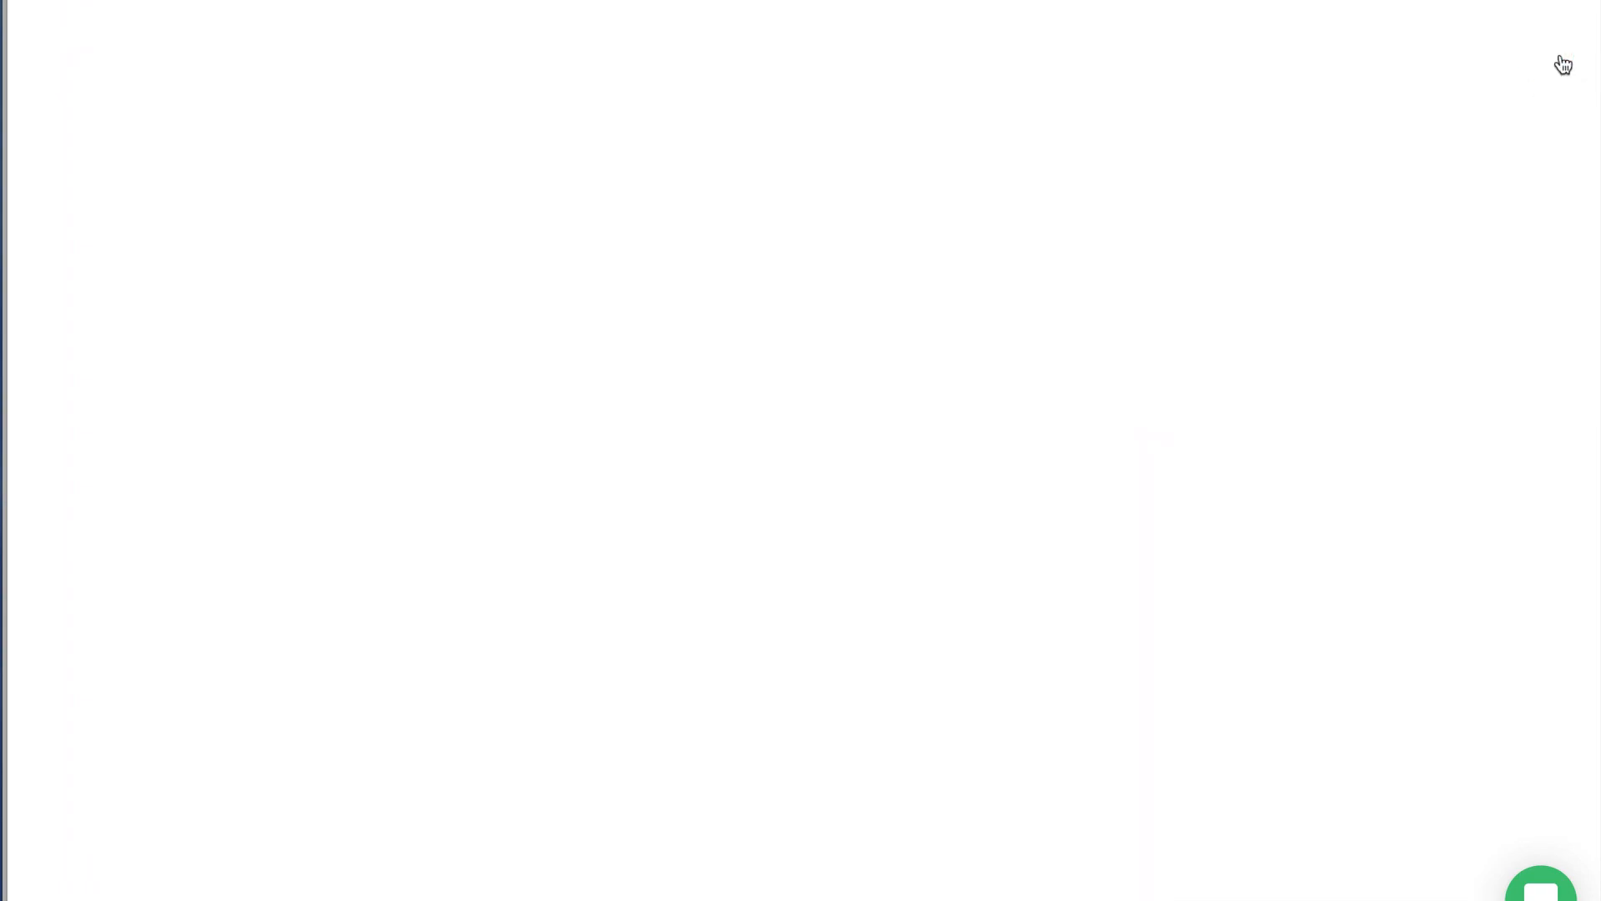
Group the white rectangle into a container anchored to the top, left and right edges, with horizontal scaling only
{"action": "left_click", "coordinate": [654, 225]}
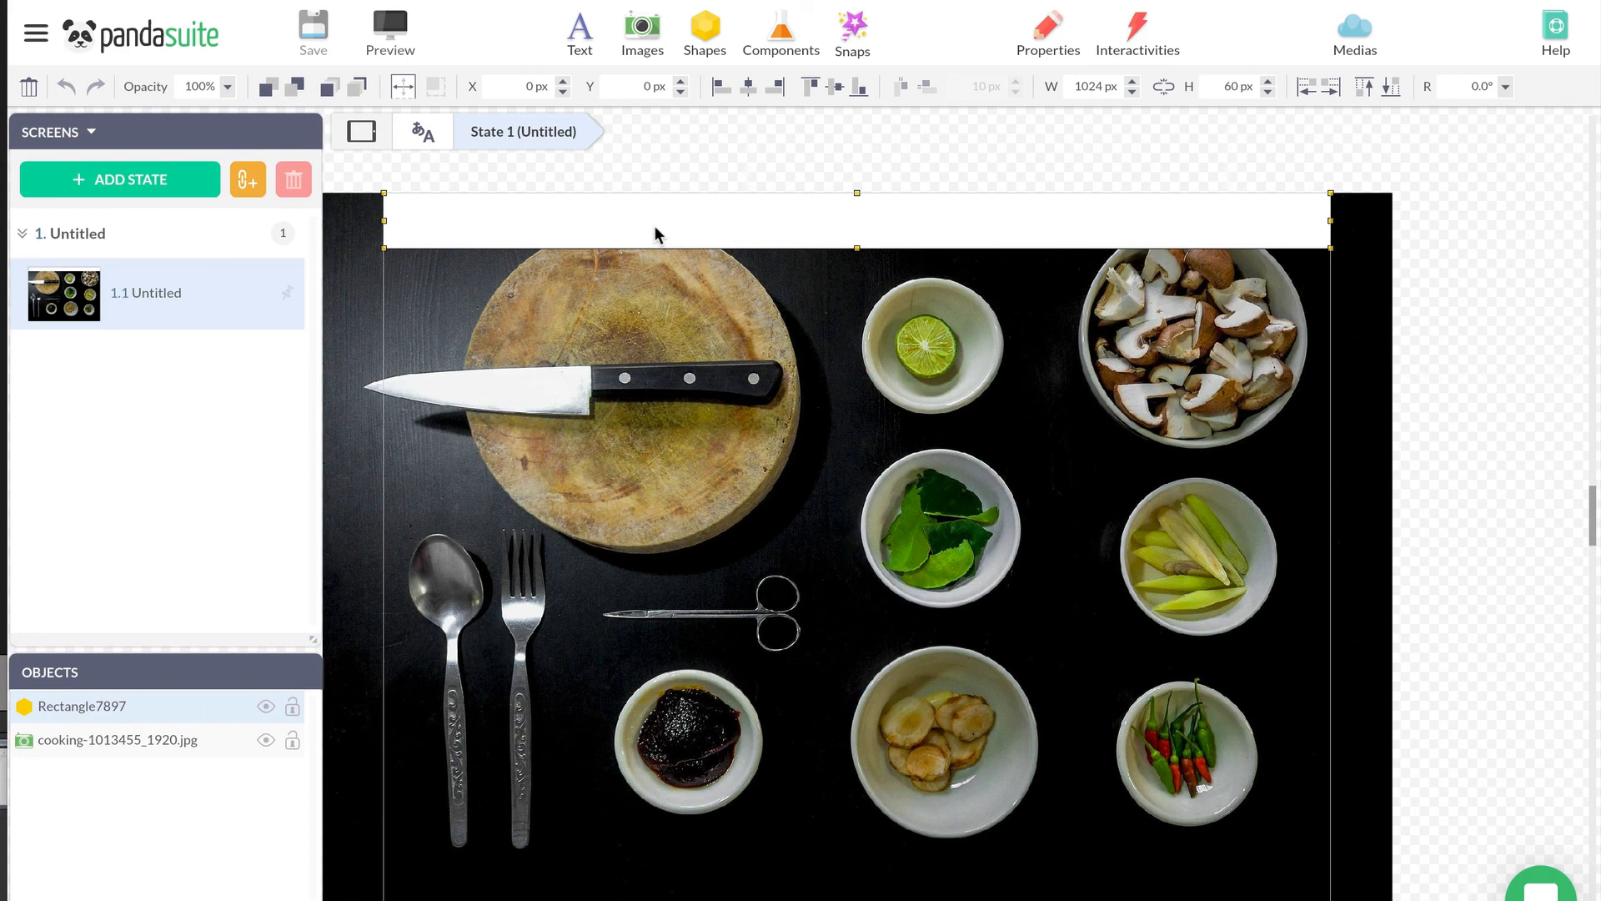
{"action": "key", "text": "ctrl+g"}
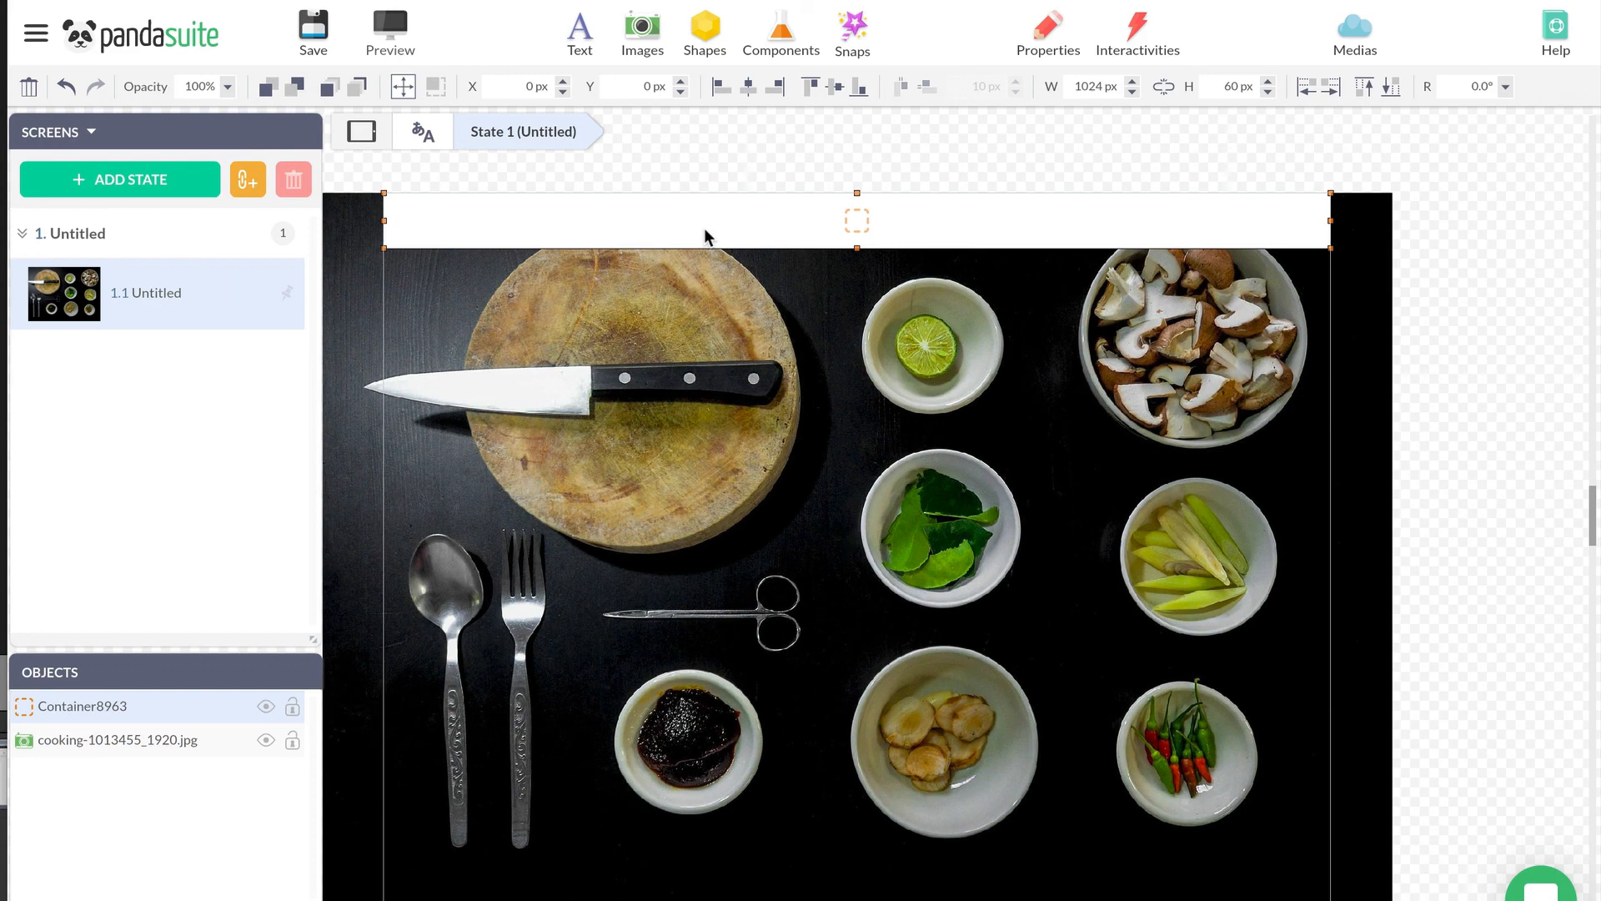
{"action": "left_click", "coordinate": [413, 88]}
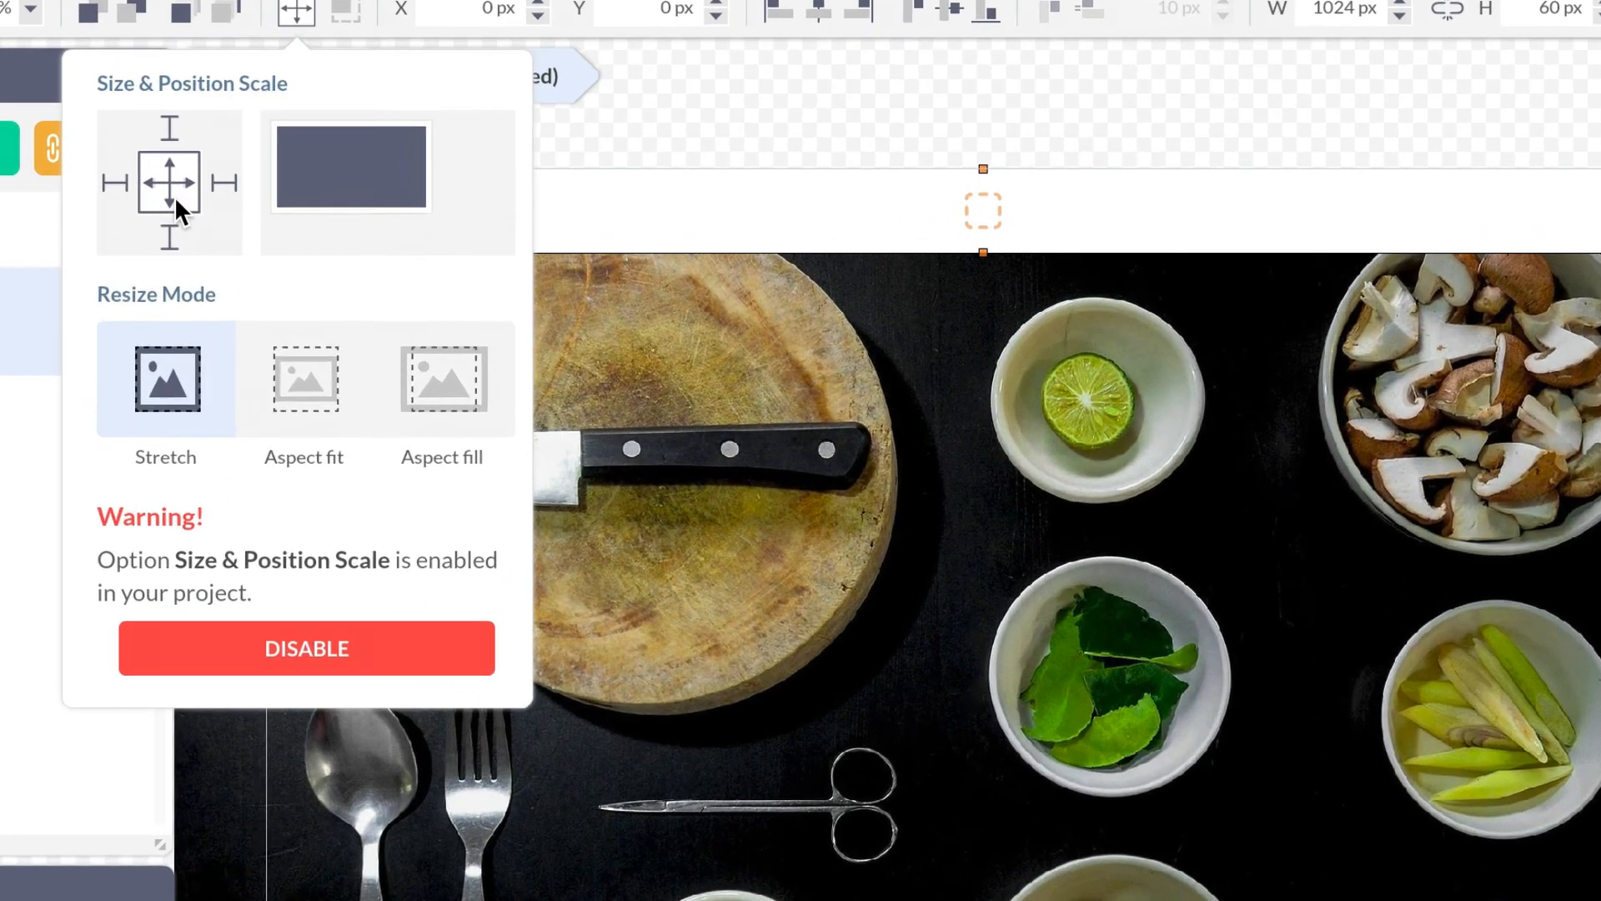
{"action": "left_click", "coordinate": [321, 211]}
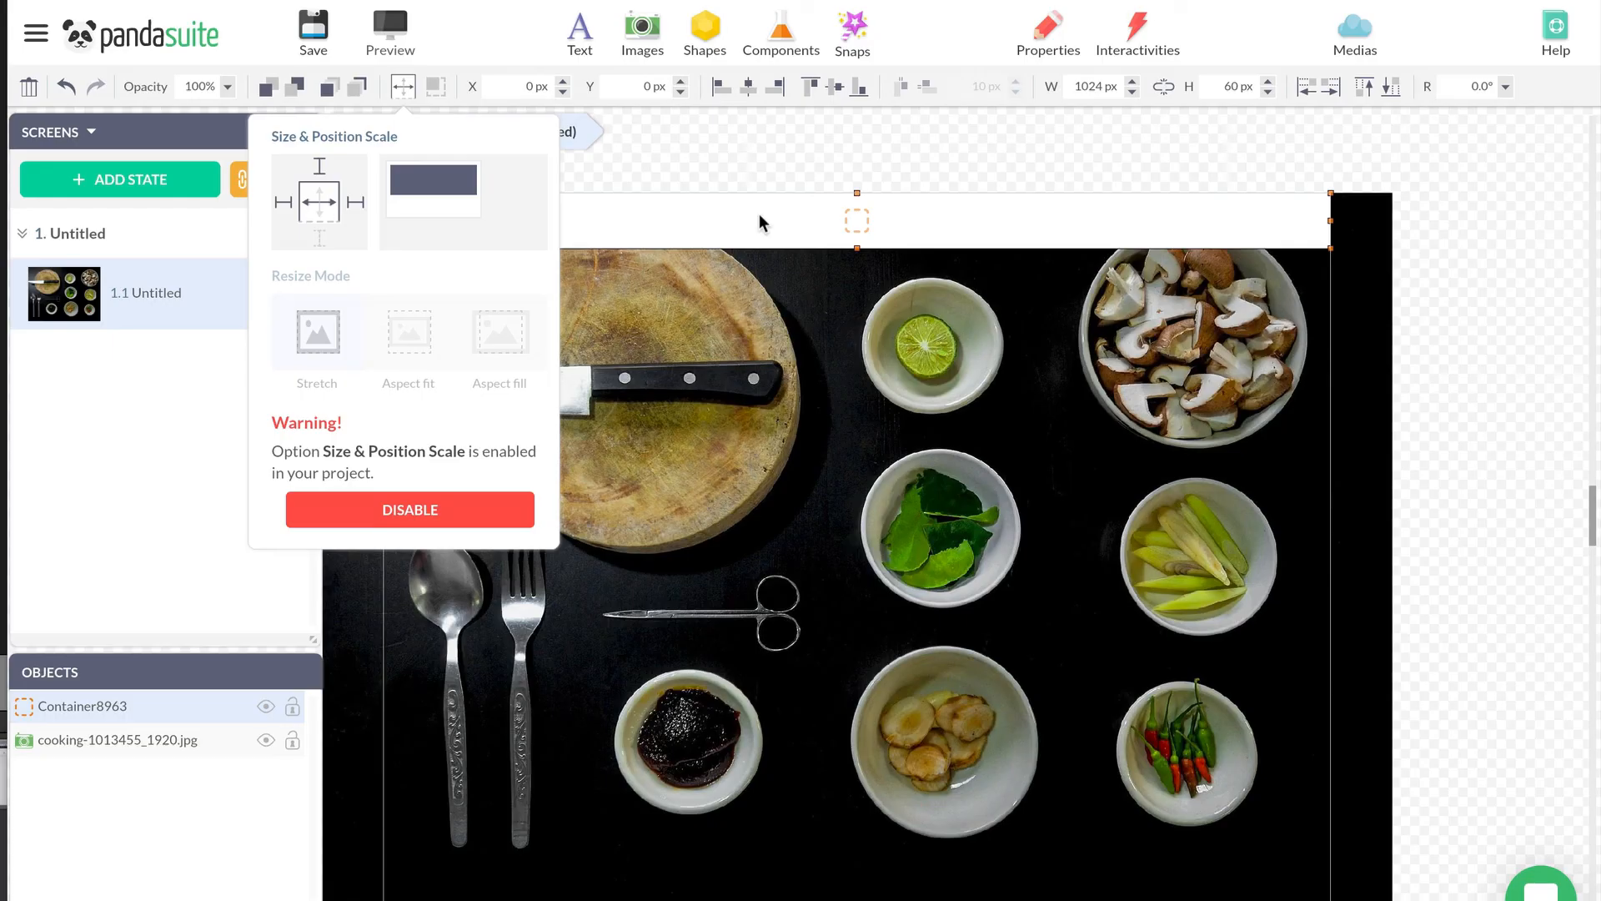
{"action": "left_click", "coordinate": [835, 200]}
Inside the container, anchor the rectangle on all four sides with Stretch resize mode, and return to State 1
{"action": "double_click", "coordinate": [759, 214]}
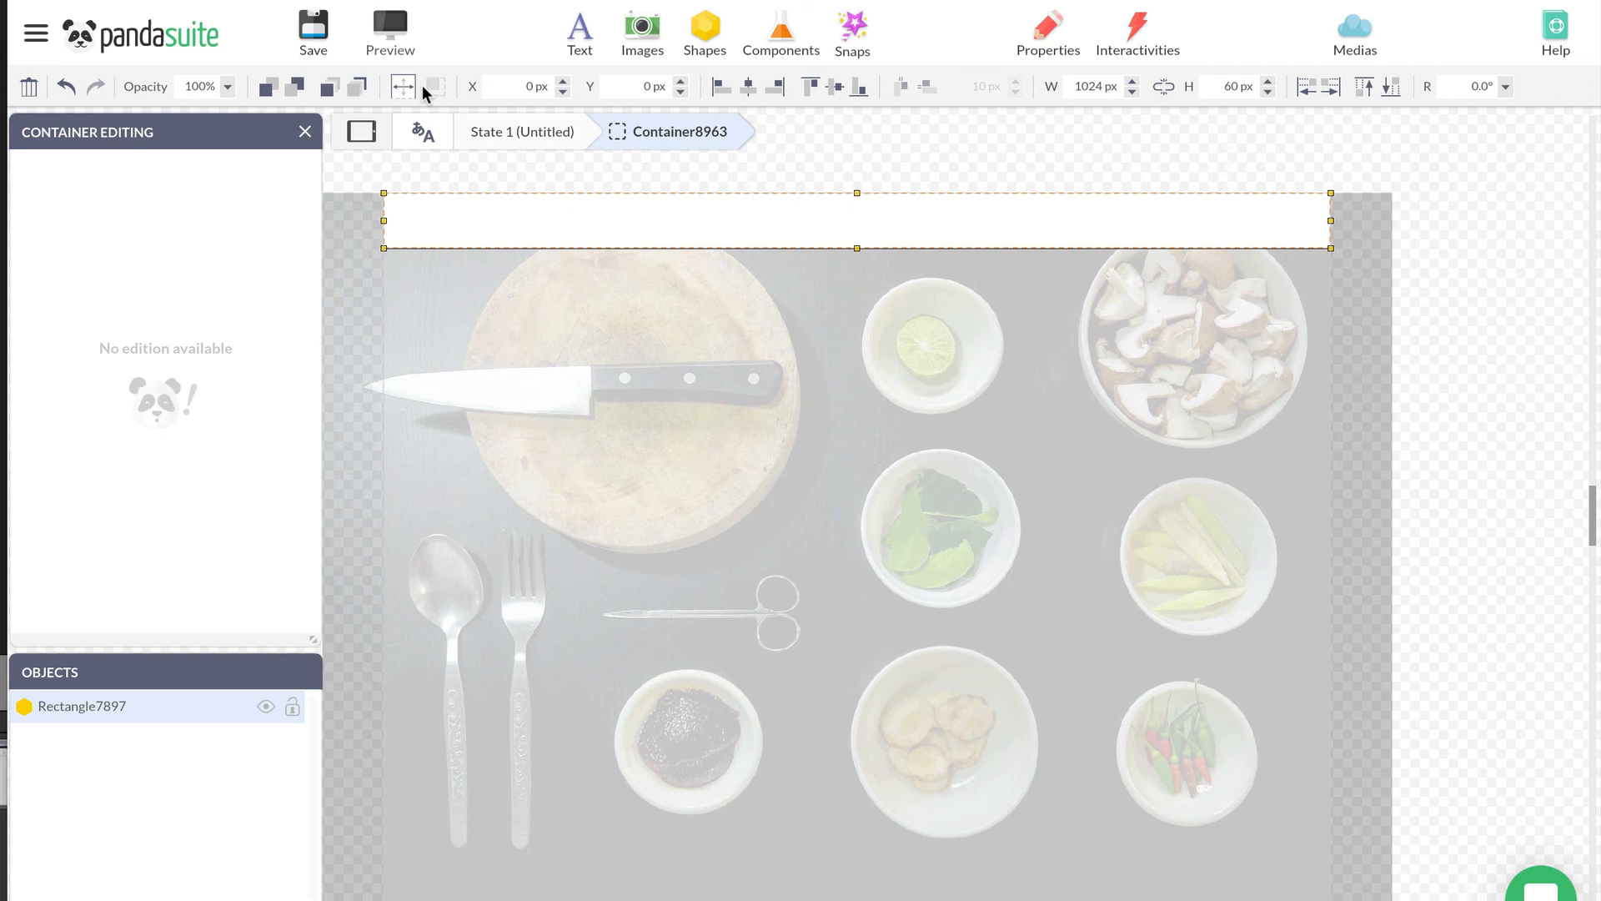
{"action": "left_click", "coordinate": [405, 87]}
{"action": "left_click", "coordinate": [319, 215]}
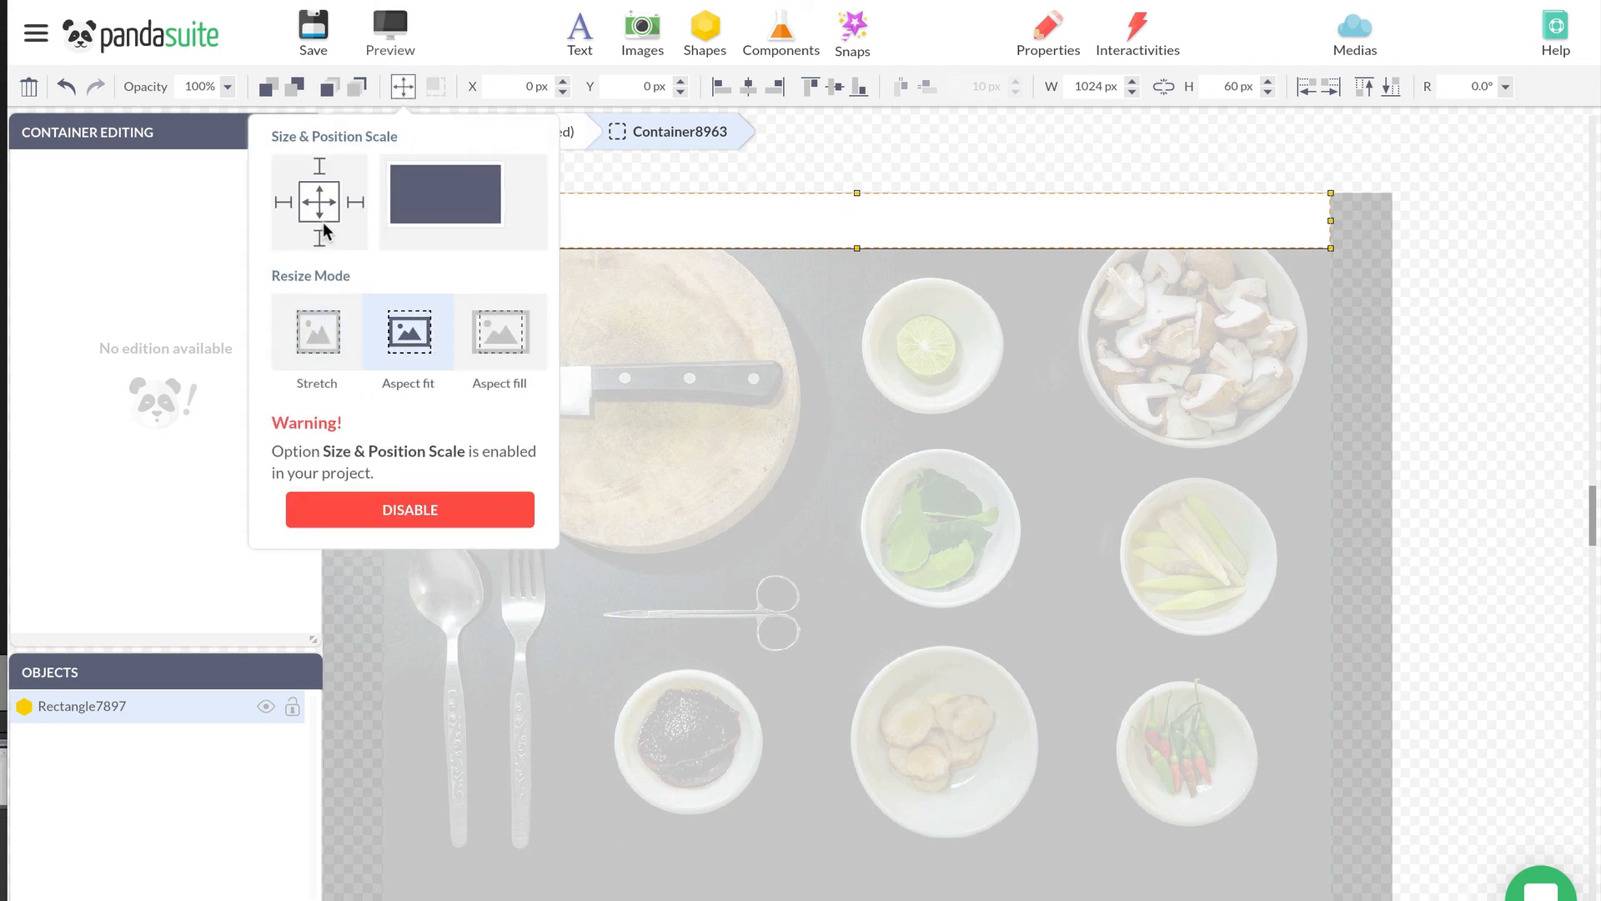
{"action": "left_click", "coordinate": [337, 334]}
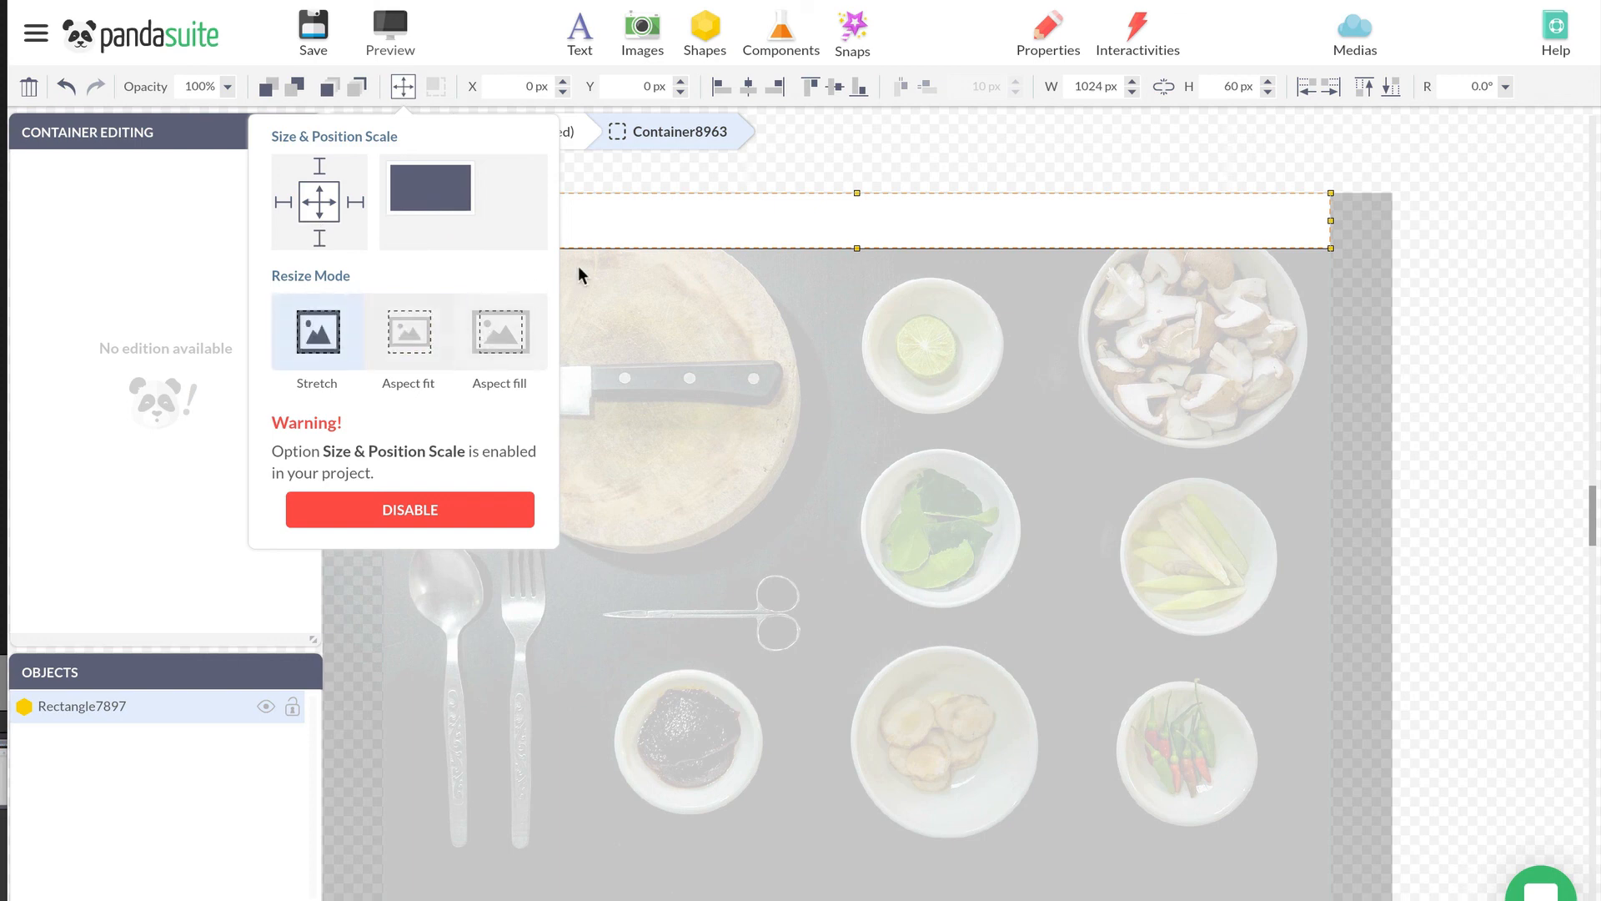
{"action": "left_click", "coordinate": [595, 157]}
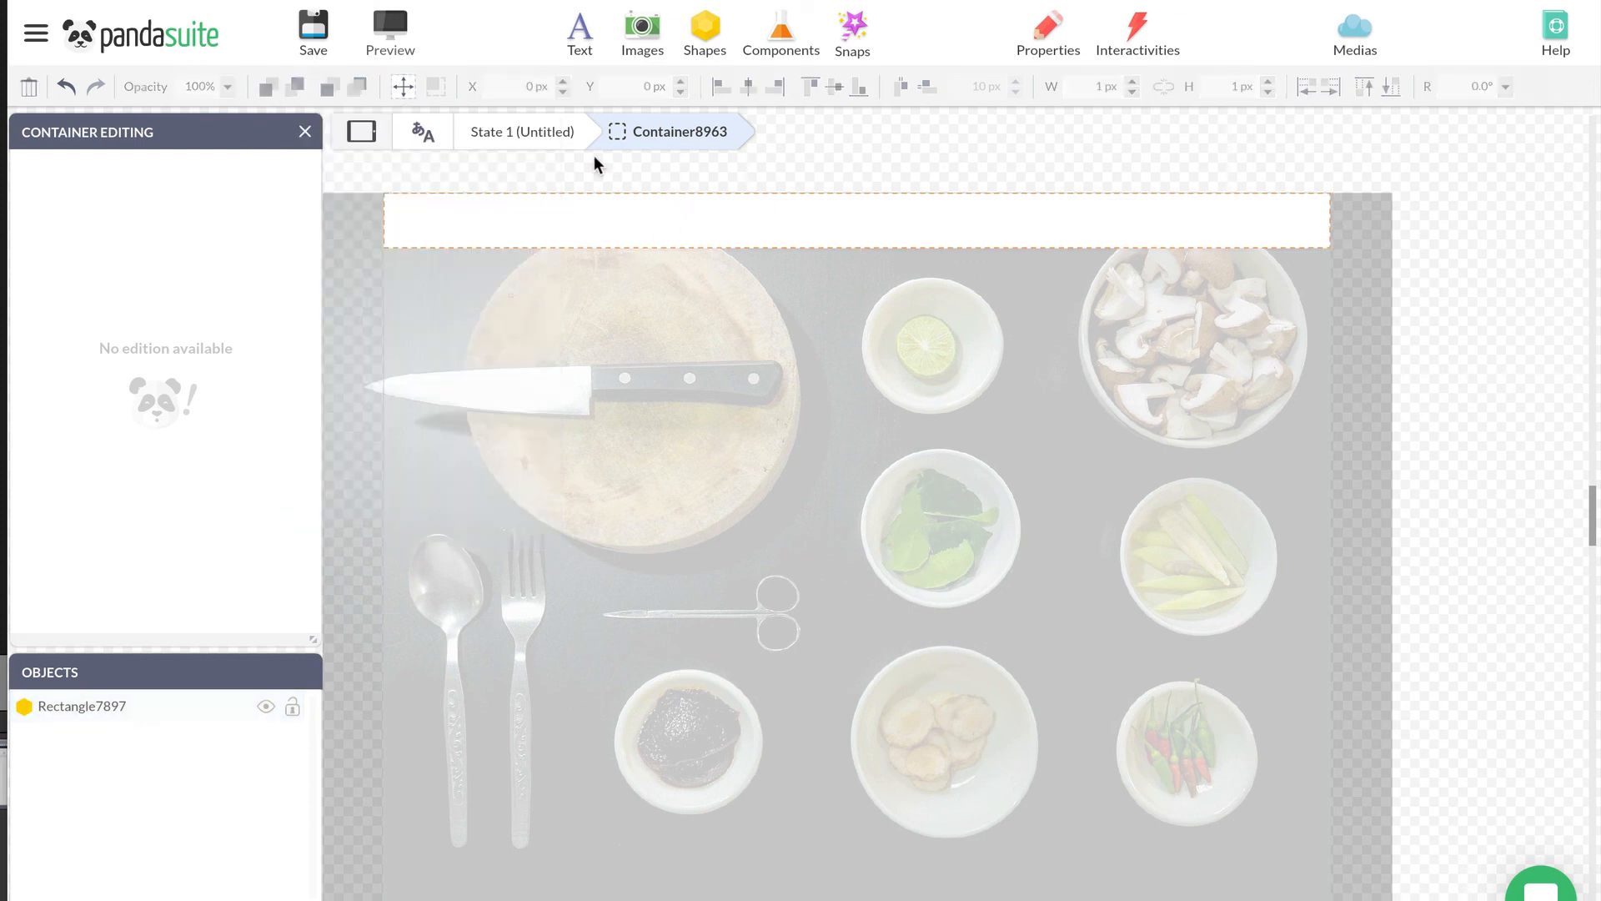
{"action": "left_click", "coordinate": [487, 129]}
Save and preview the banner container responsively at about 1014 × 443, and return to the editor
{"action": "left_click", "coordinate": [382, 32]}
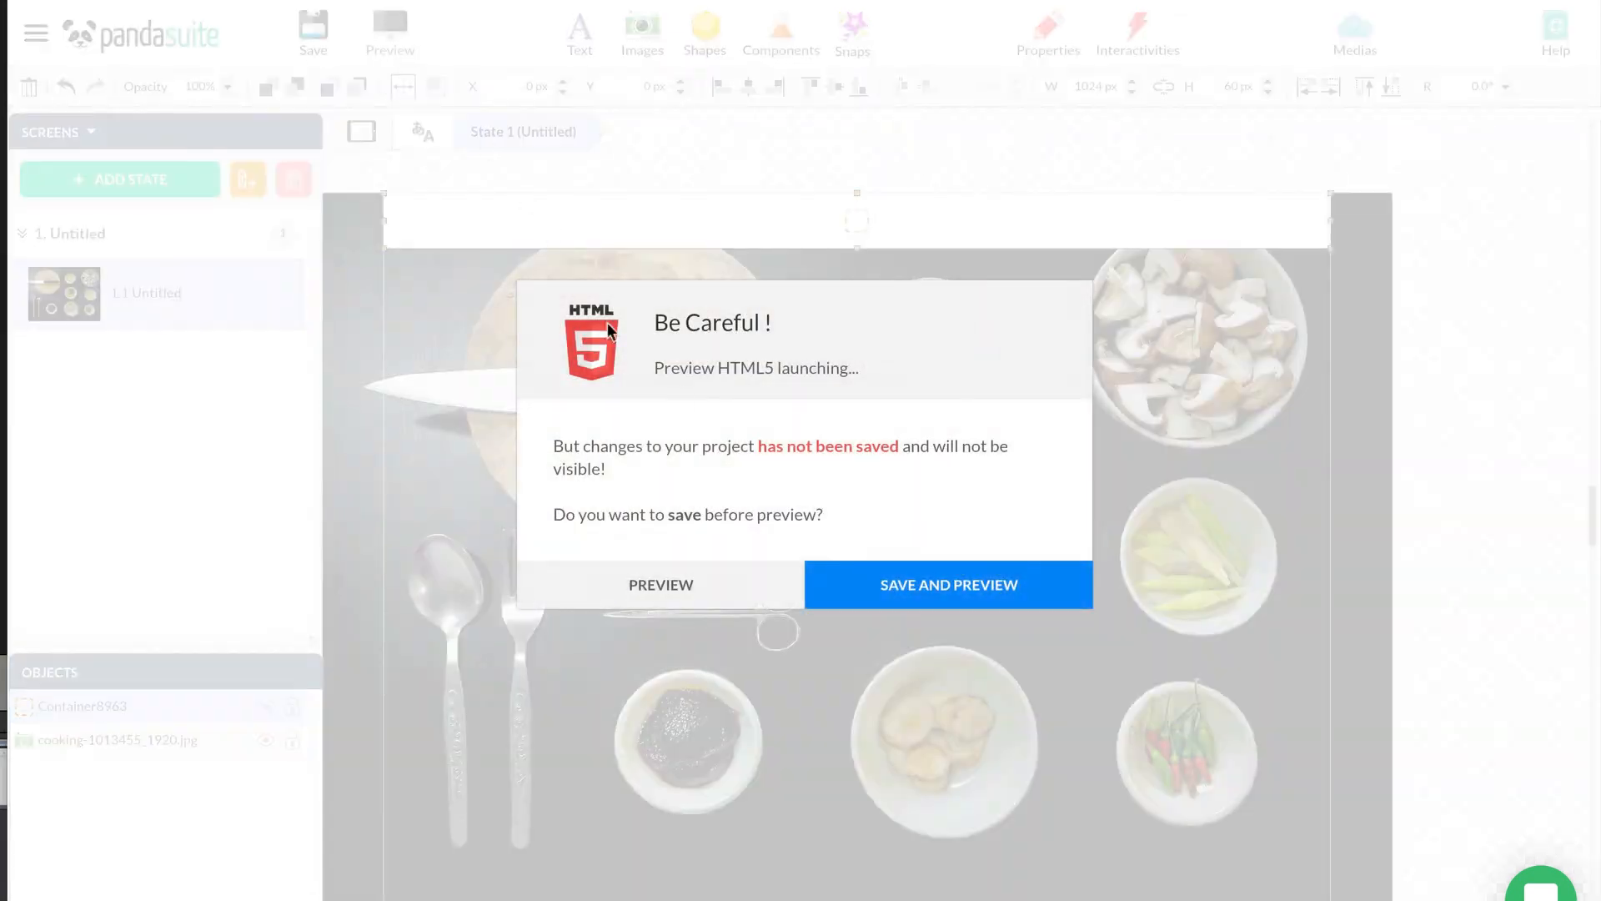
{"action": "left_click", "coordinate": [894, 584]}
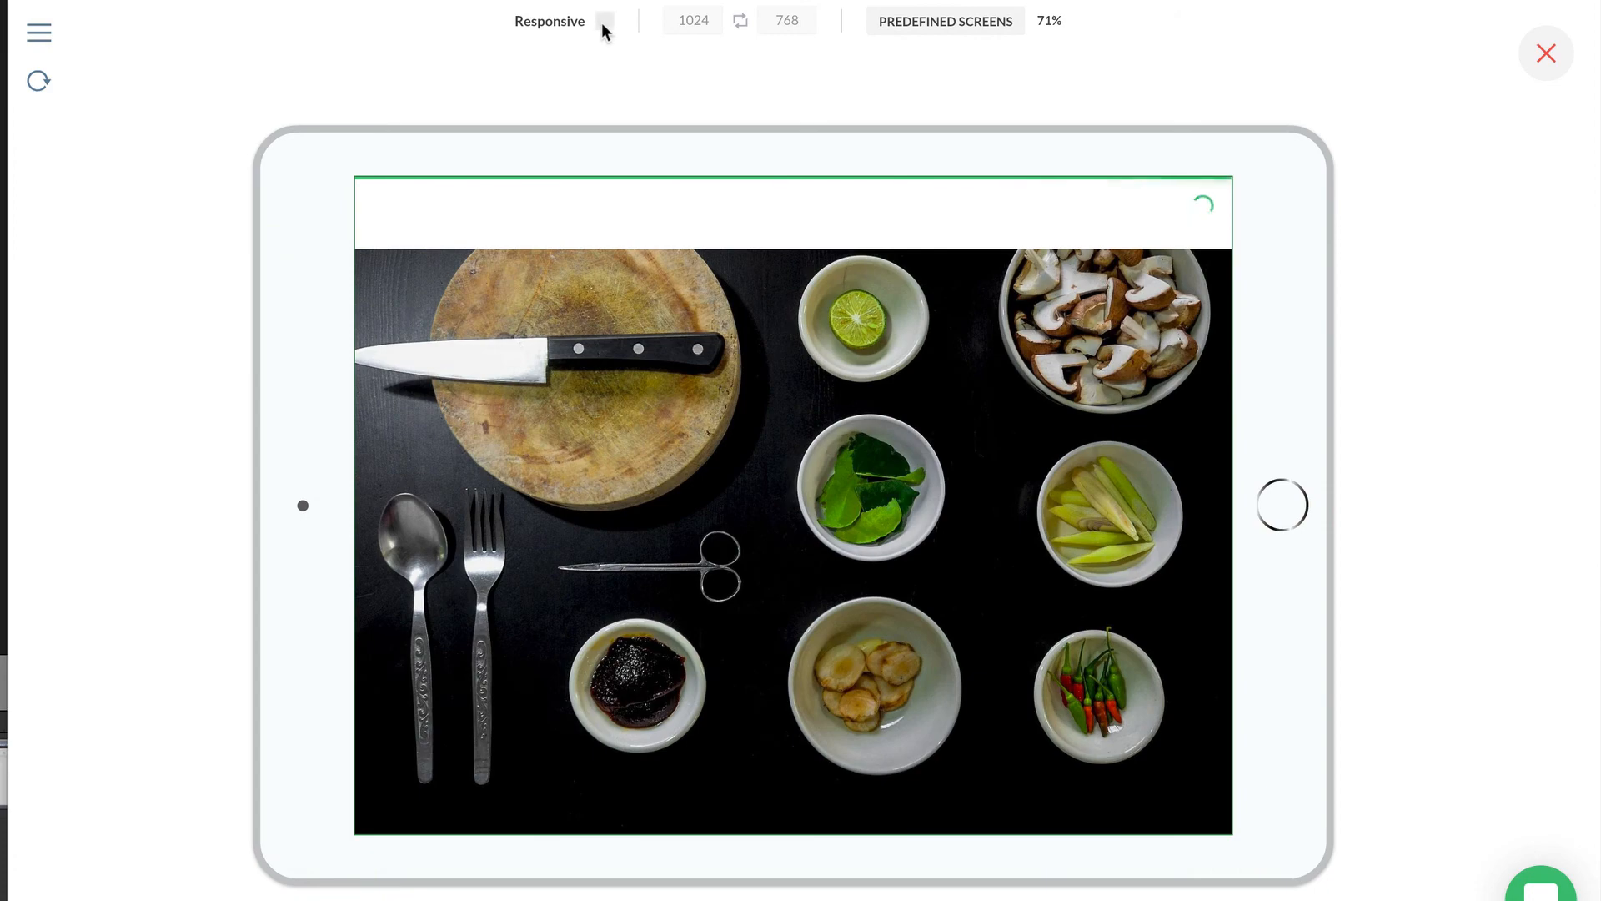
{"action": "left_click", "coordinate": [603, 22]}
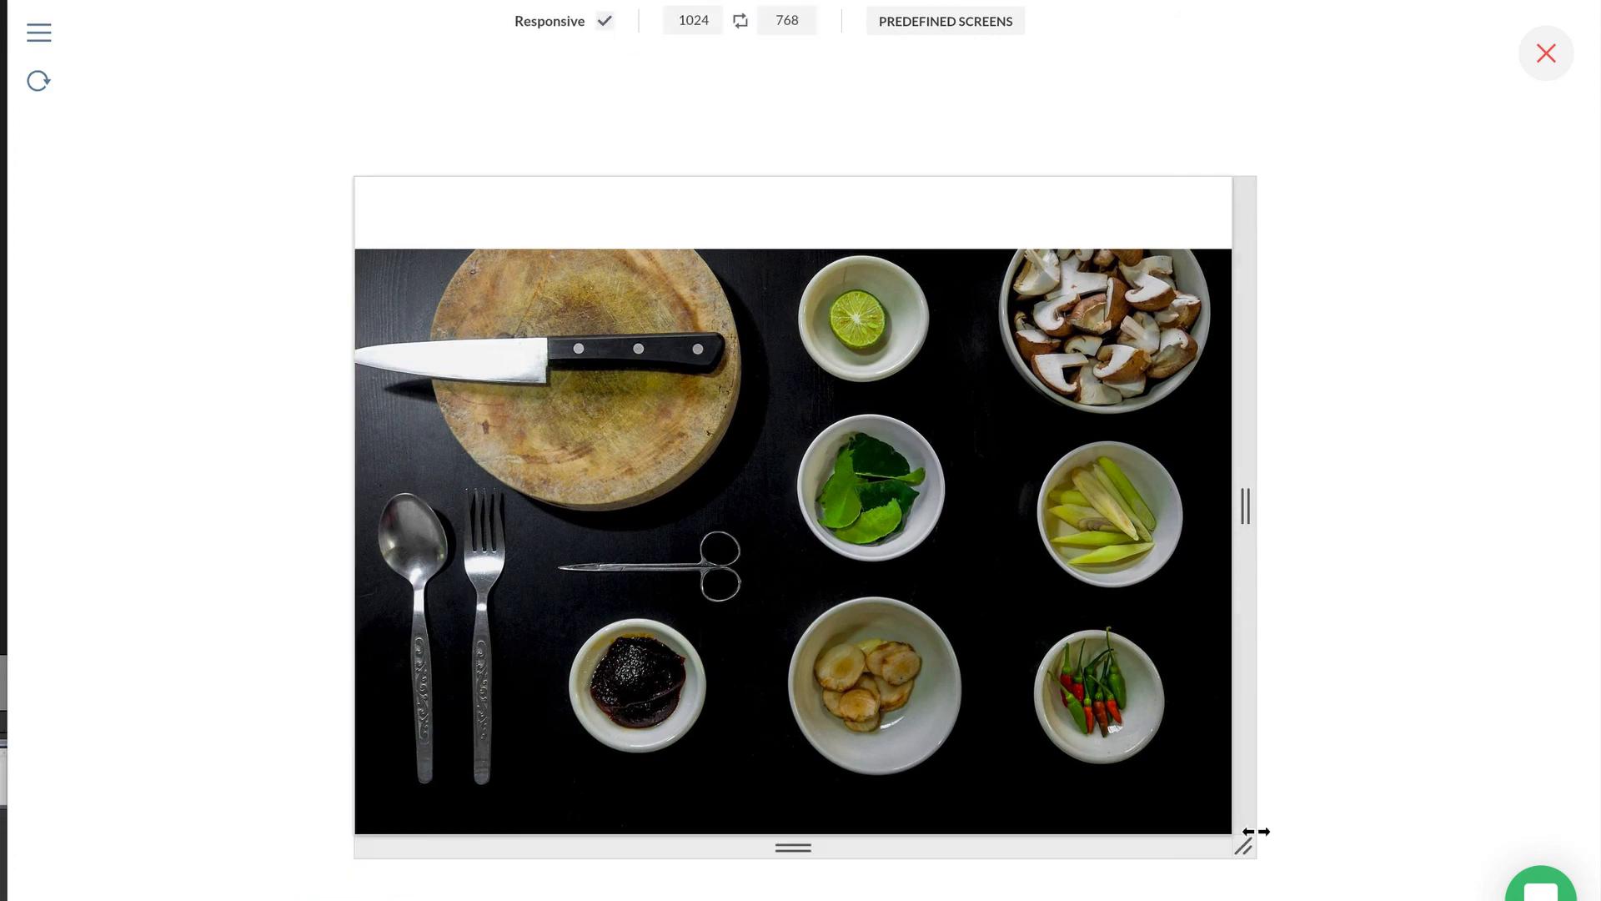
{"action": "left_click_drag", "start_coordinate": [1257, 832], "coordinate": [1430, 775]}
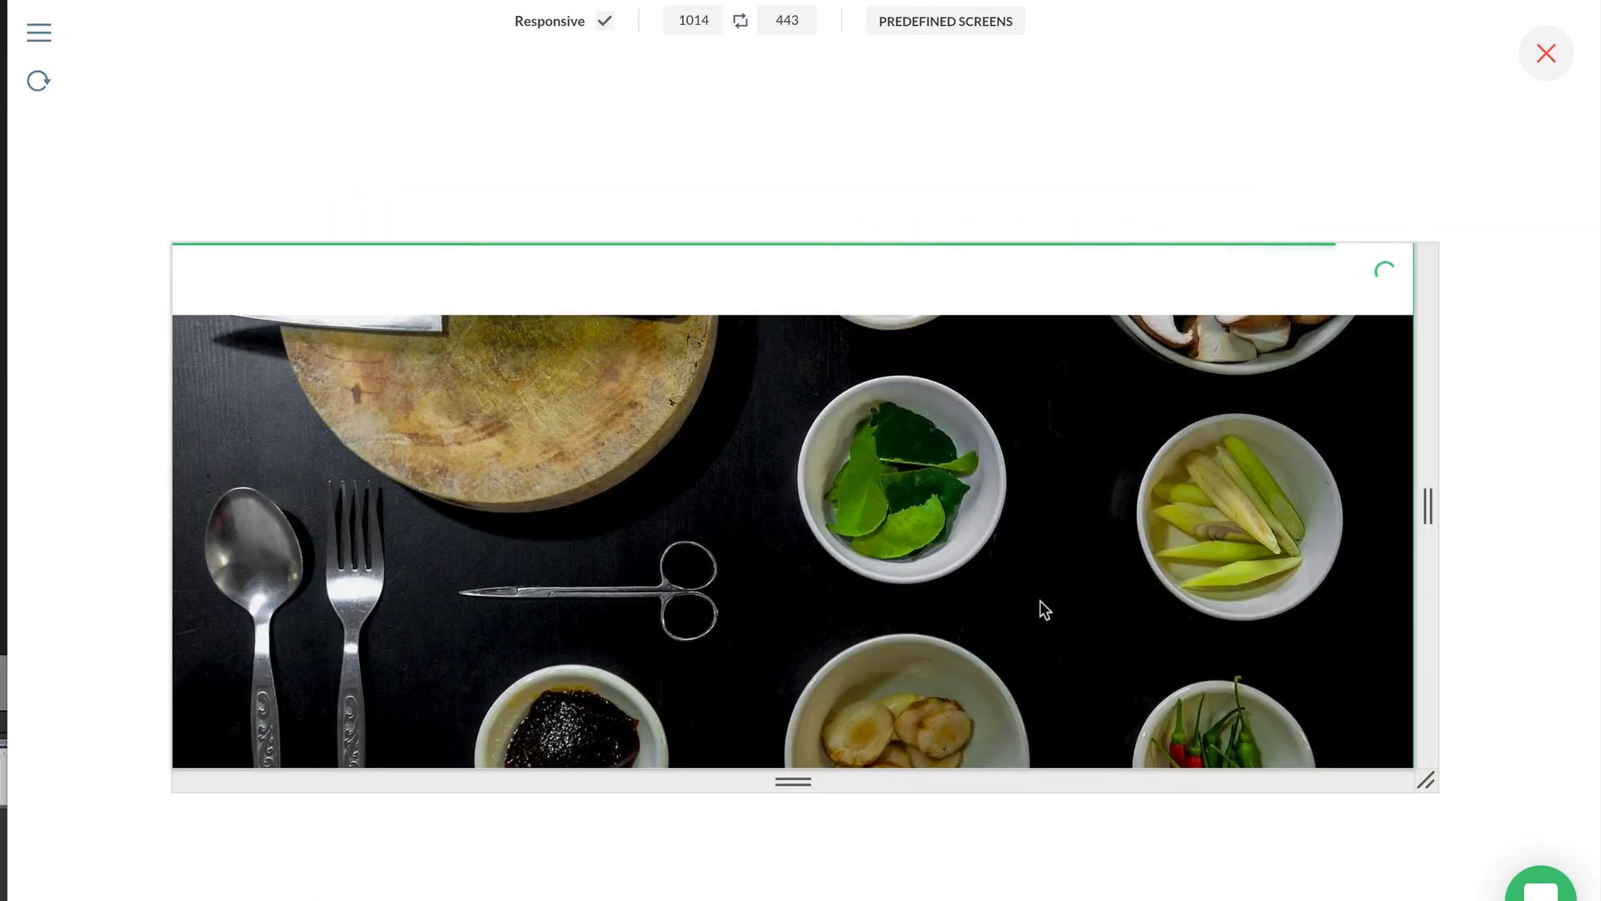
{"action": "left_click", "coordinate": [1539, 69]}
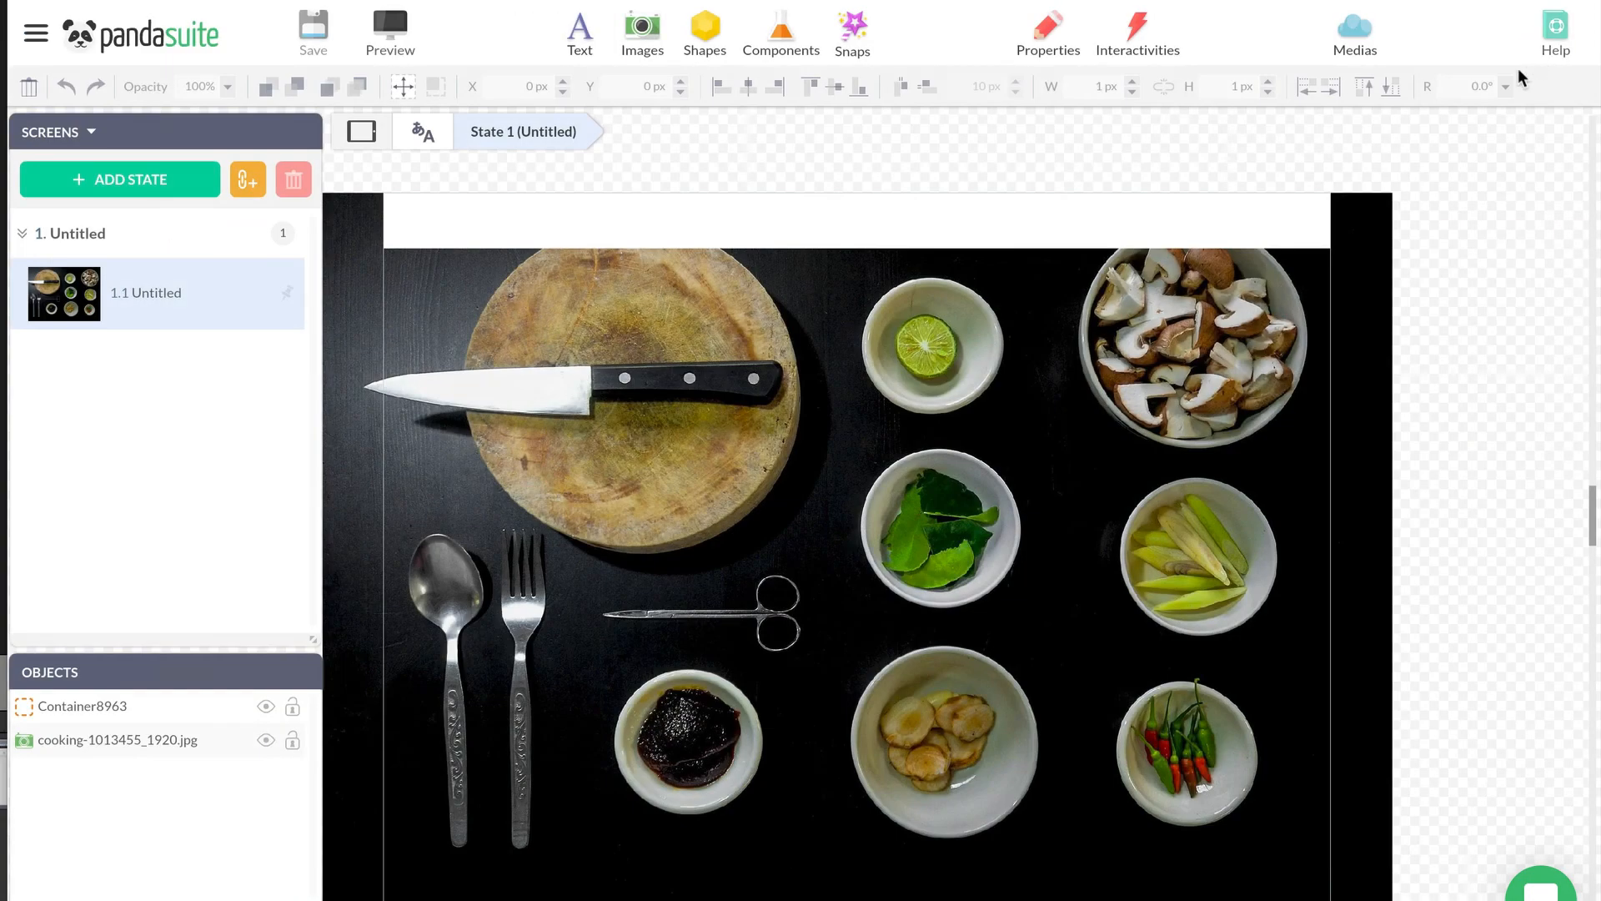
Open the banner container for editing and add the image logo-white.png to it
{"action": "left_click", "coordinate": [637, 231]}
{"action": "double_click", "coordinate": [638, 230]}
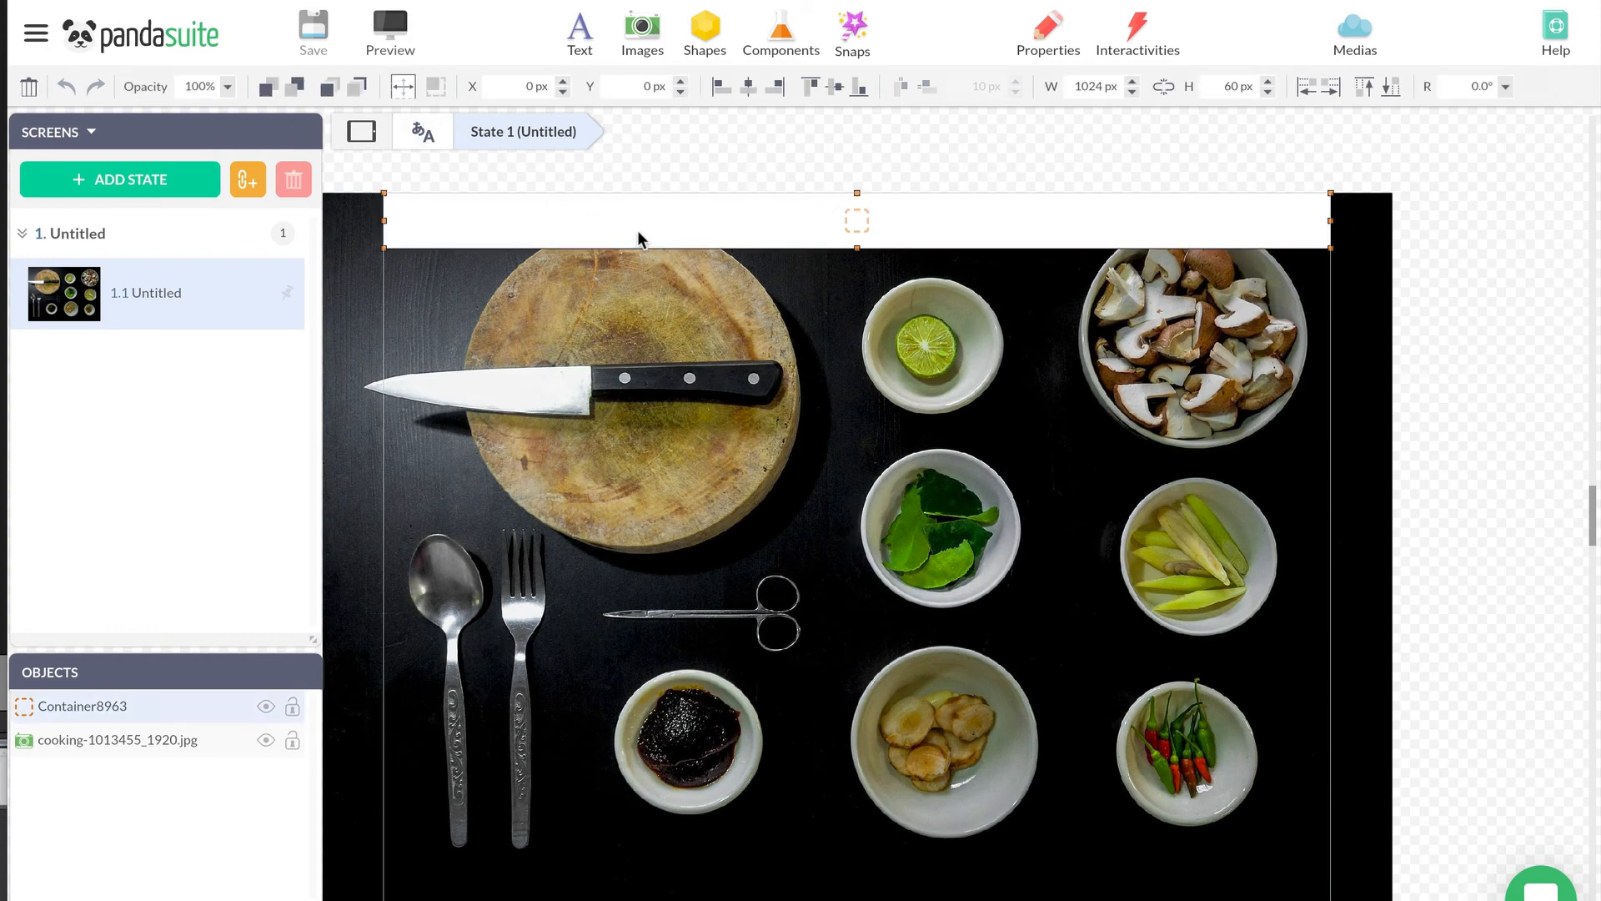
{"action": "left_click", "coordinate": [646, 29]}
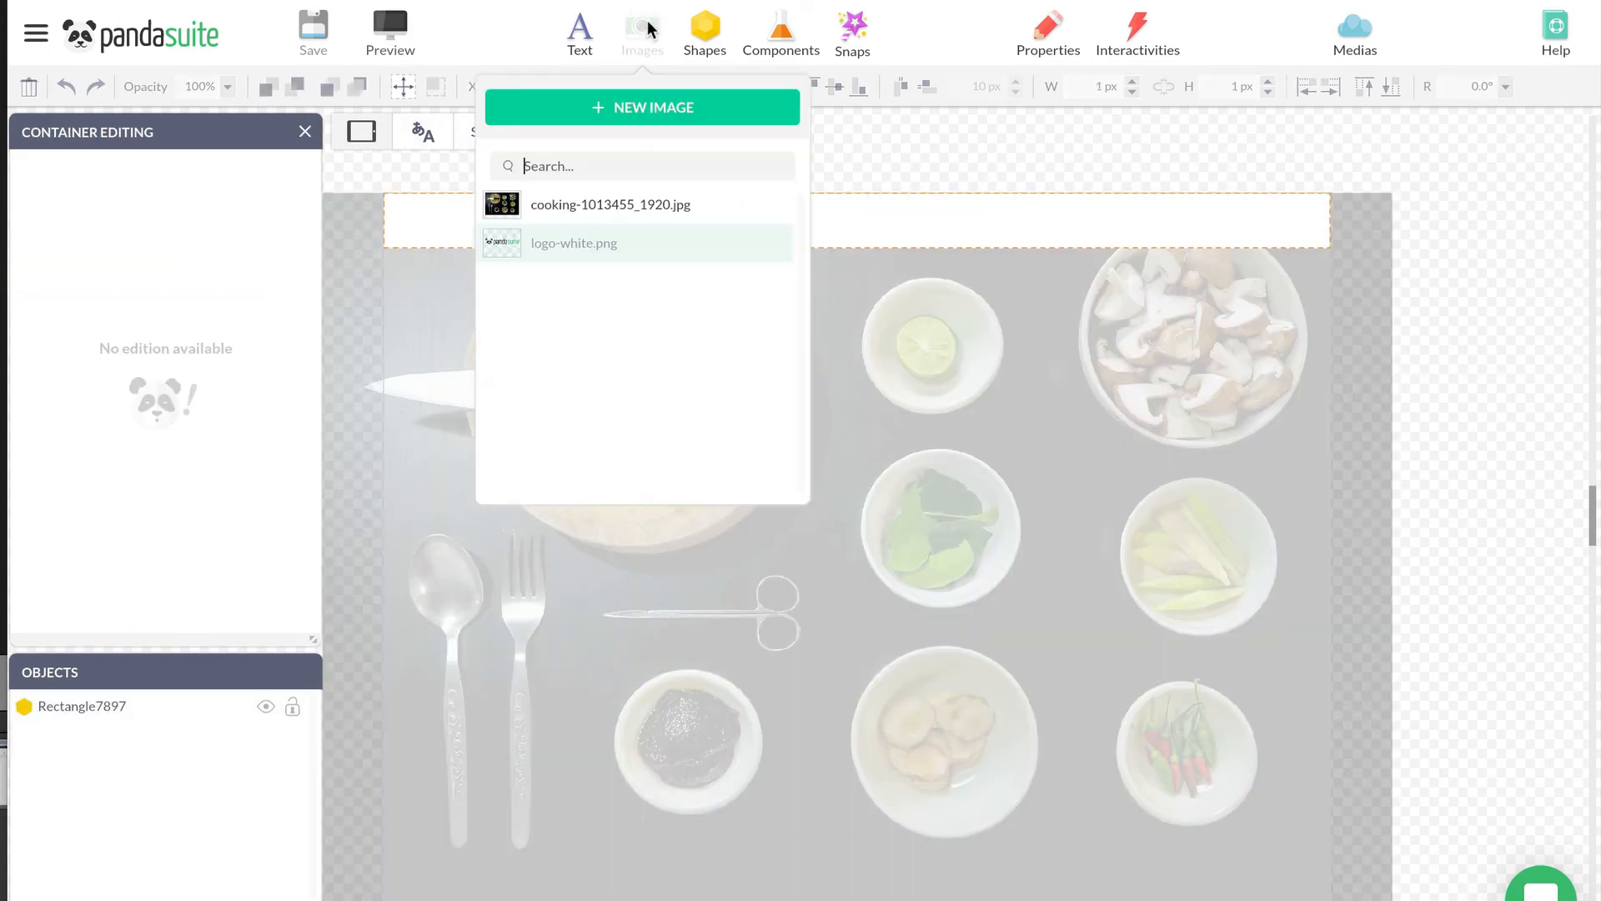
{"action": "left_click", "coordinate": [577, 240]}
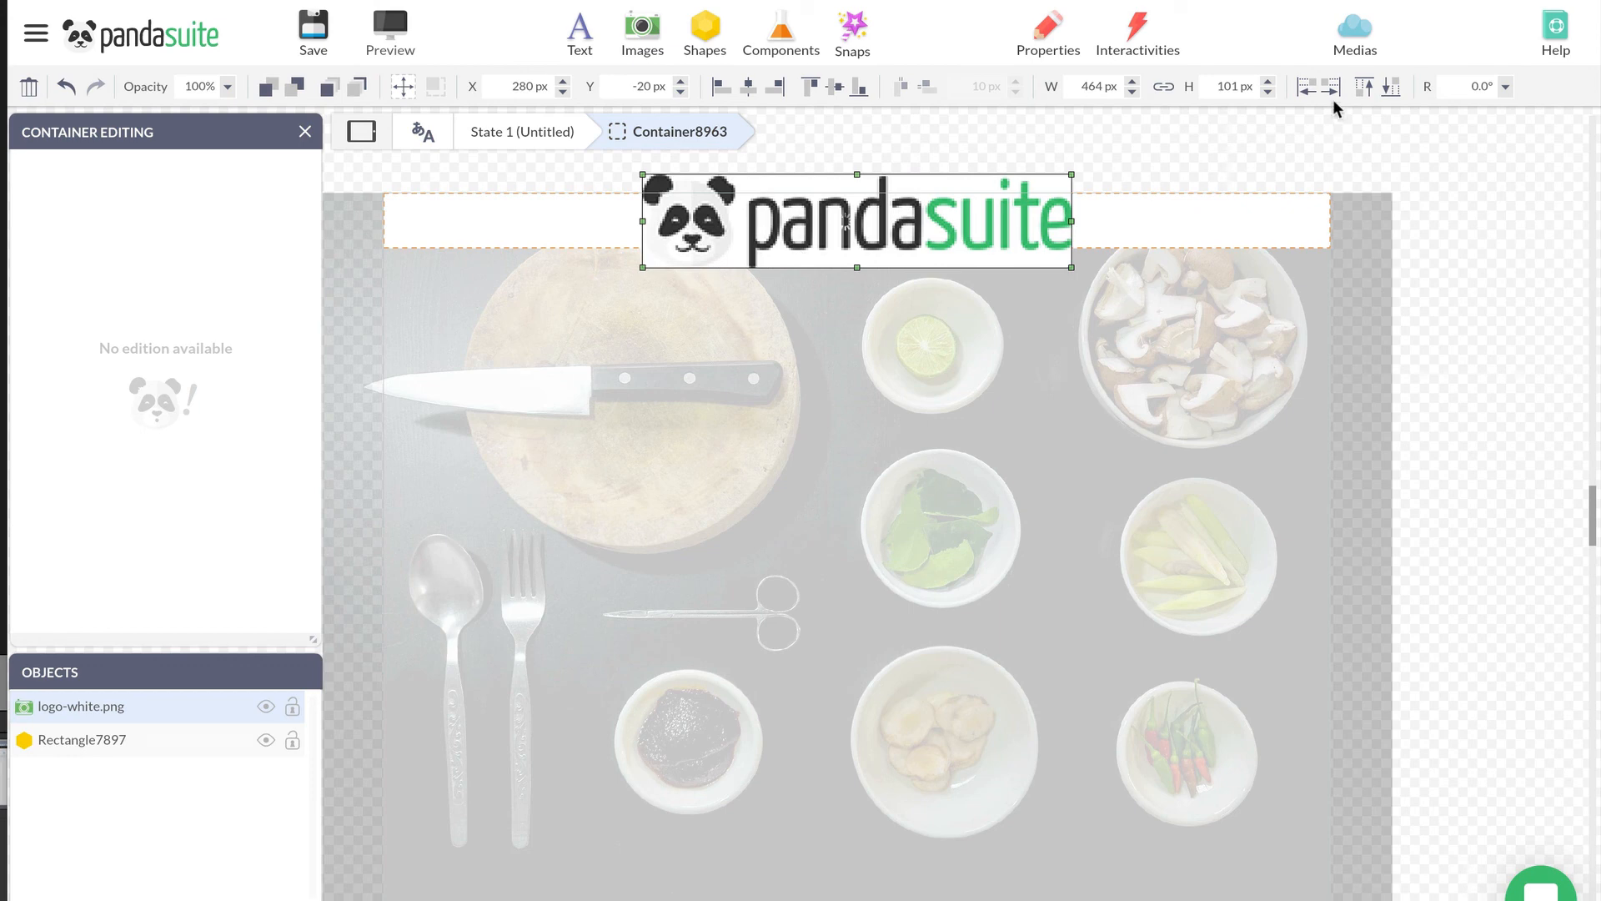
Fit the logo to the container's height and scale it down to about 236 × 51 px
{"action": "left_click", "coordinate": [1364, 88]}
{"action": "left_click", "coordinate": [1392, 89]}
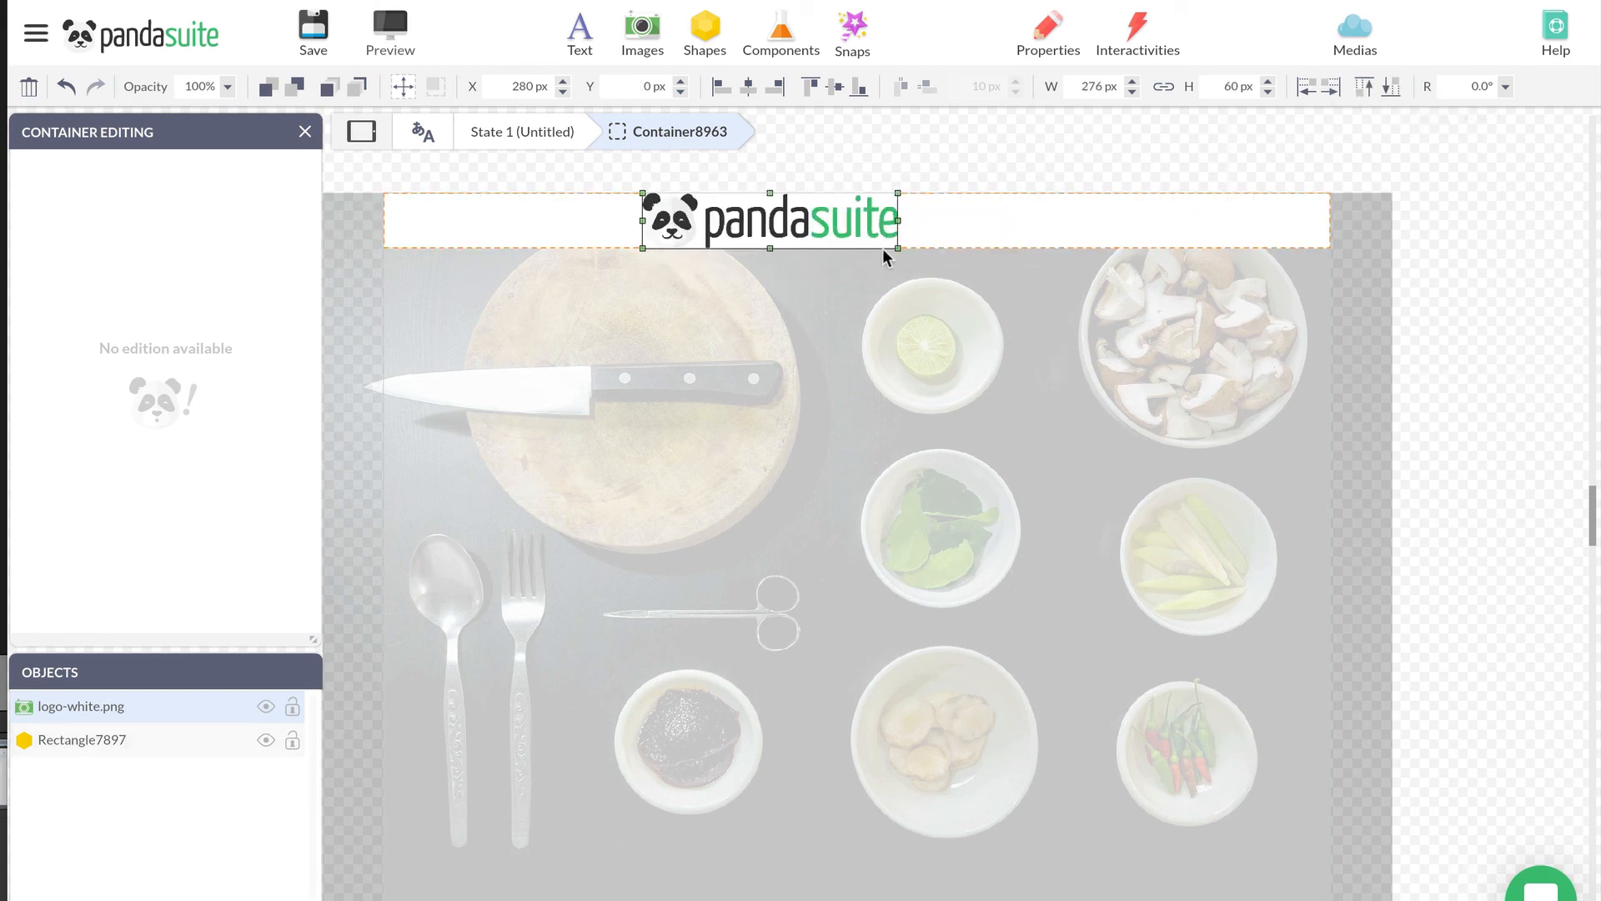
{"action": "left_click_drag", "start_coordinate": [897, 247], "coordinate": [861, 241]}
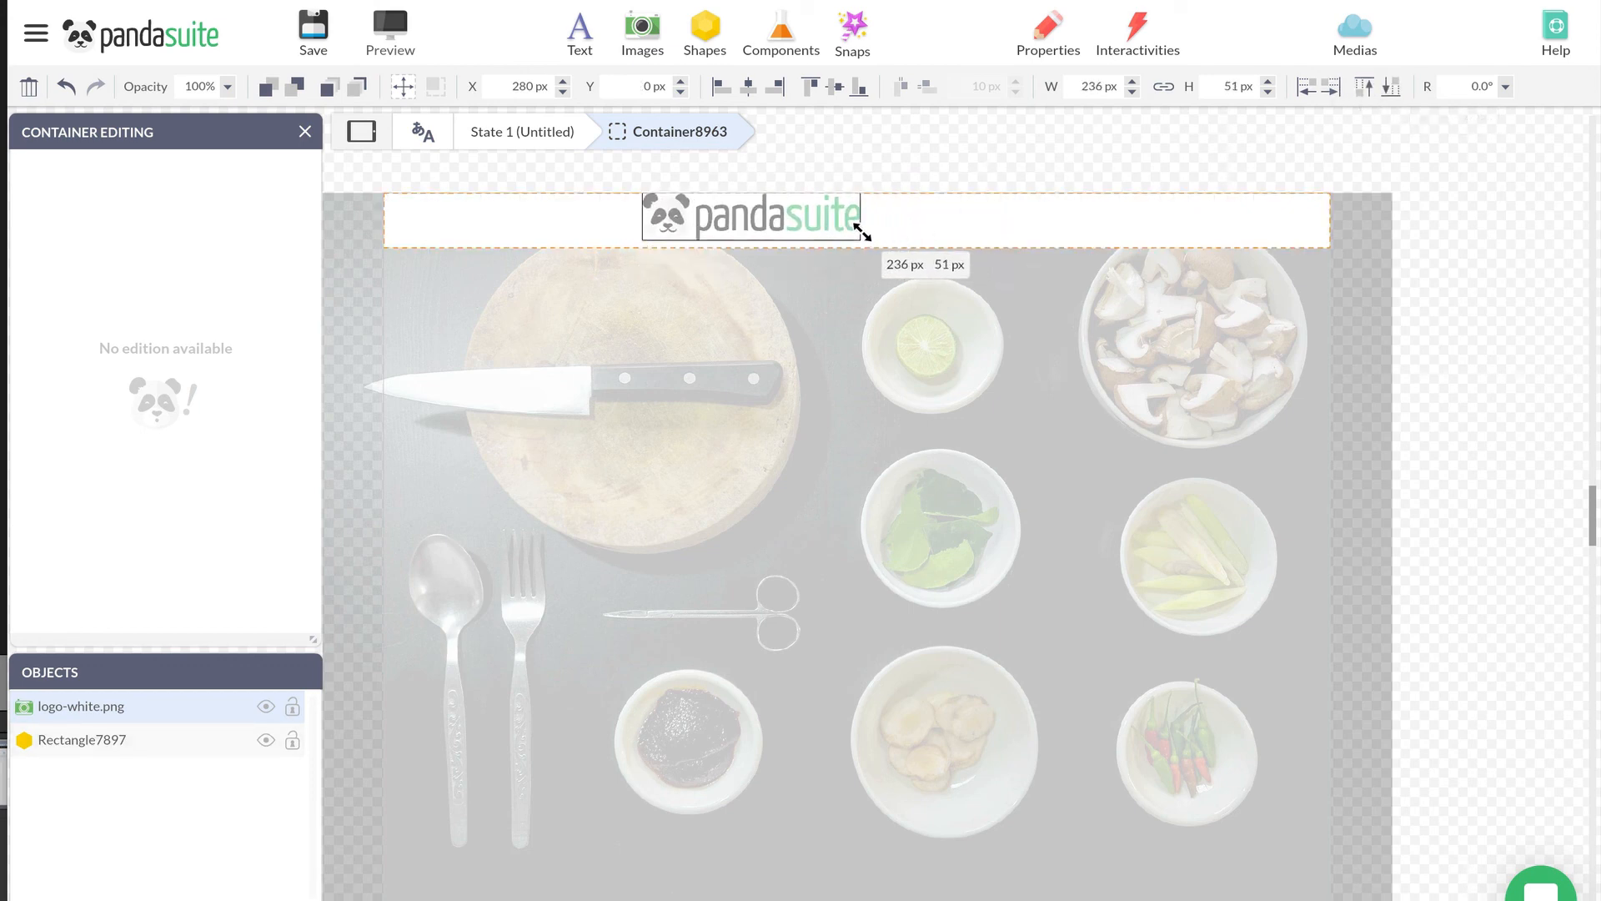
Align the logo left and vertically centred in the banner, and shift it to about X 13, Y 5 px
{"action": "left_click", "coordinate": [723, 86]}
{"action": "left_click", "coordinate": [834, 87]}
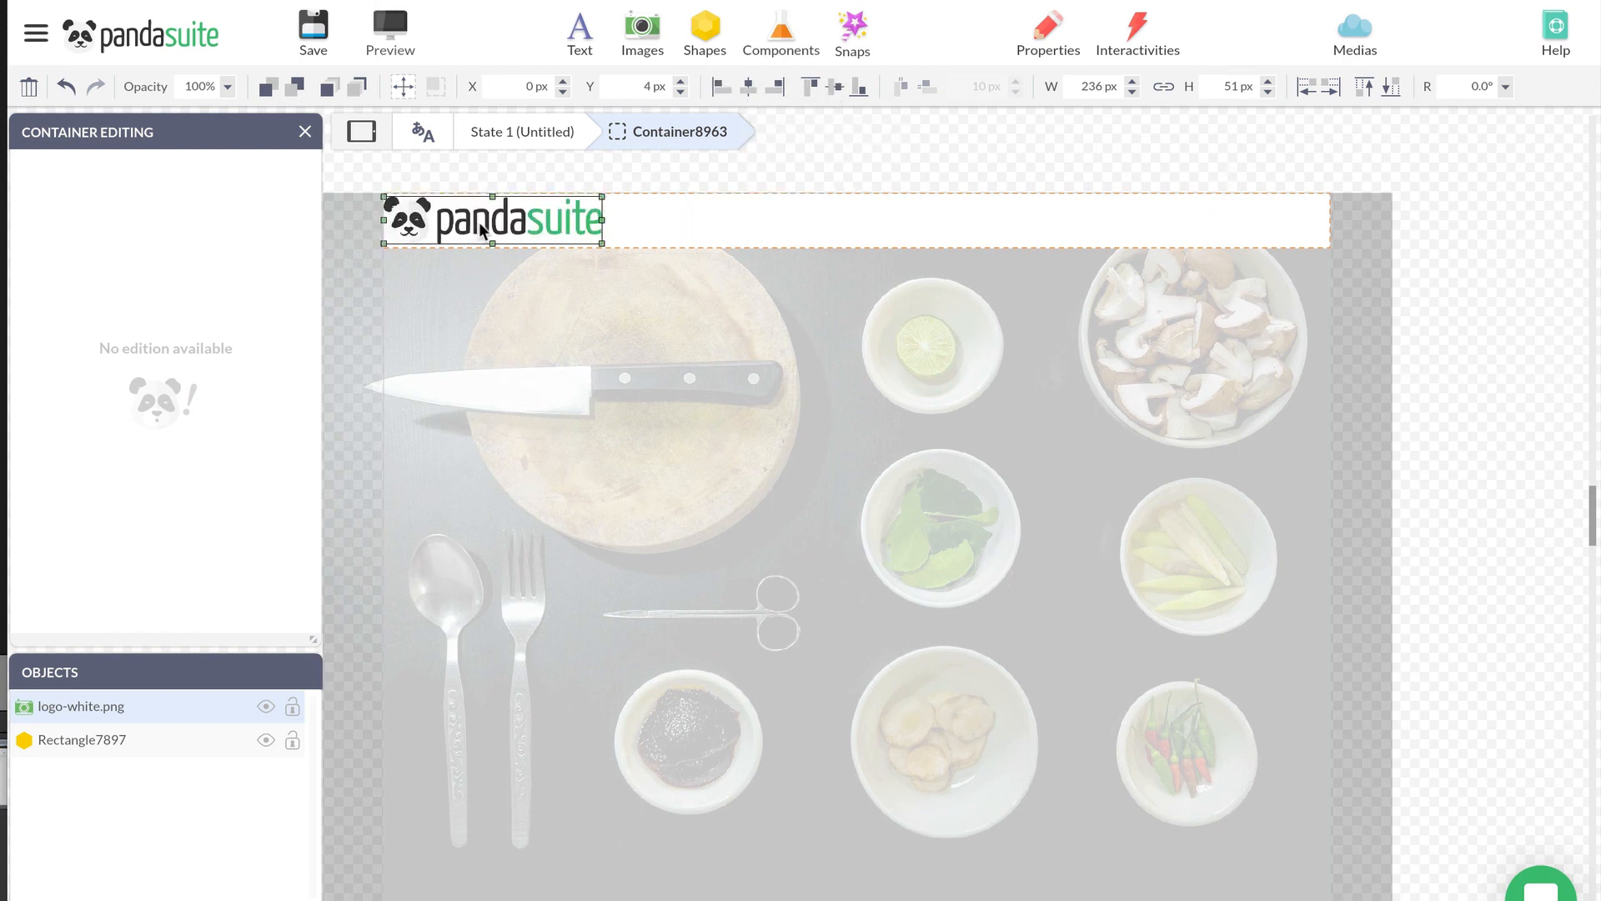
{"action": "left_click_drag", "start_coordinate": [478, 229], "coordinate": [489, 231]}
{"action": "left_click", "coordinate": [598, 269]}
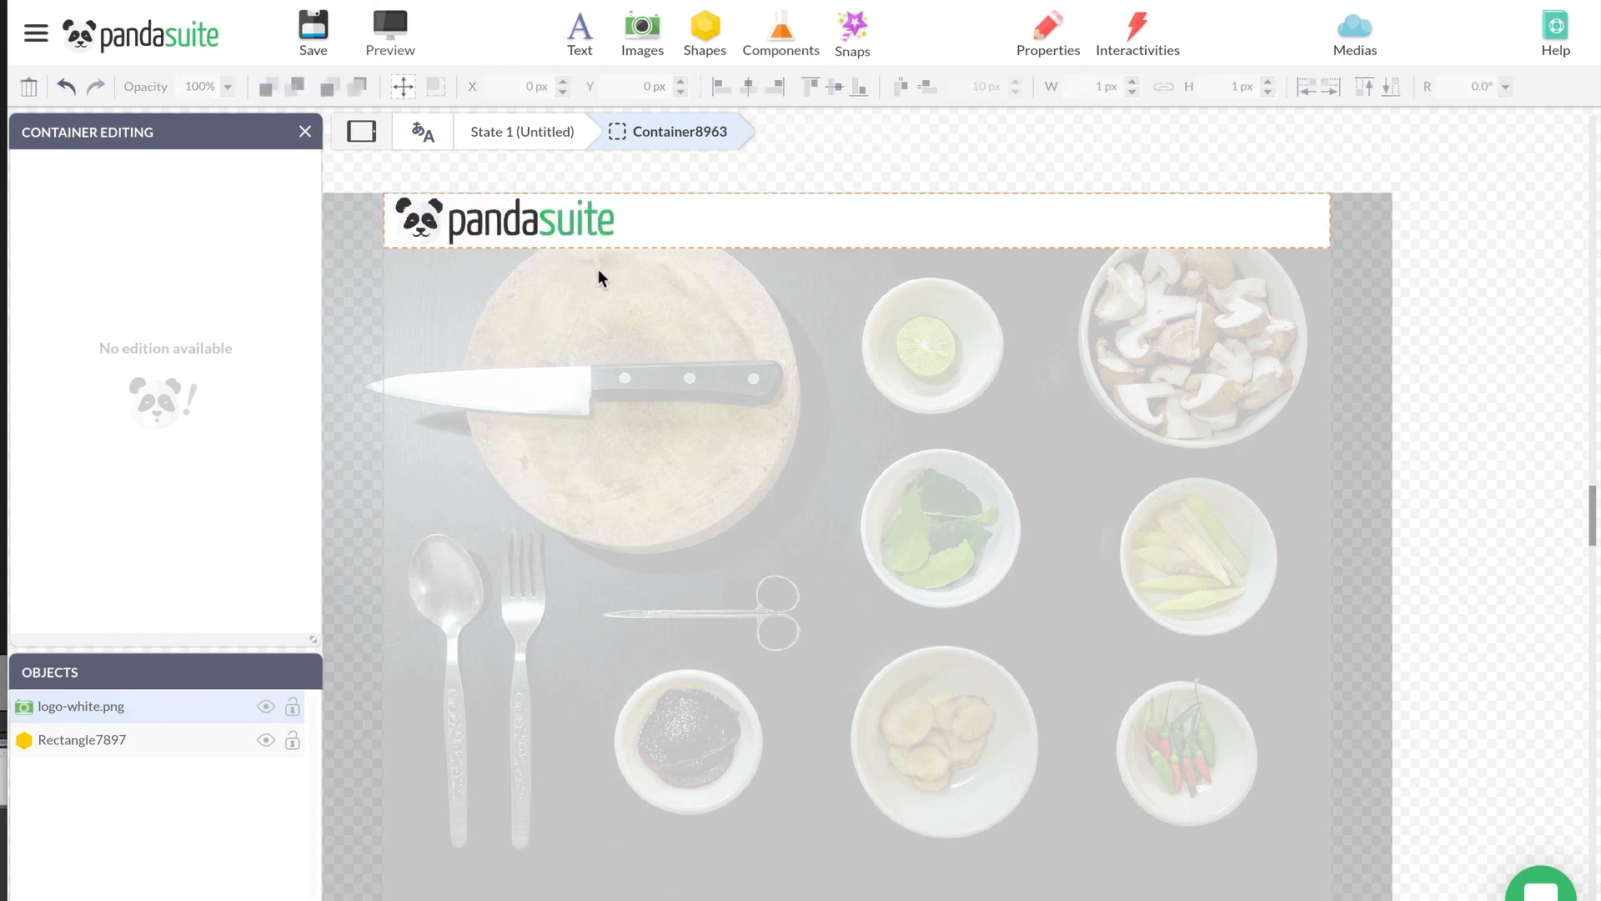
{"action": "left_click", "coordinate": [527, 223]}
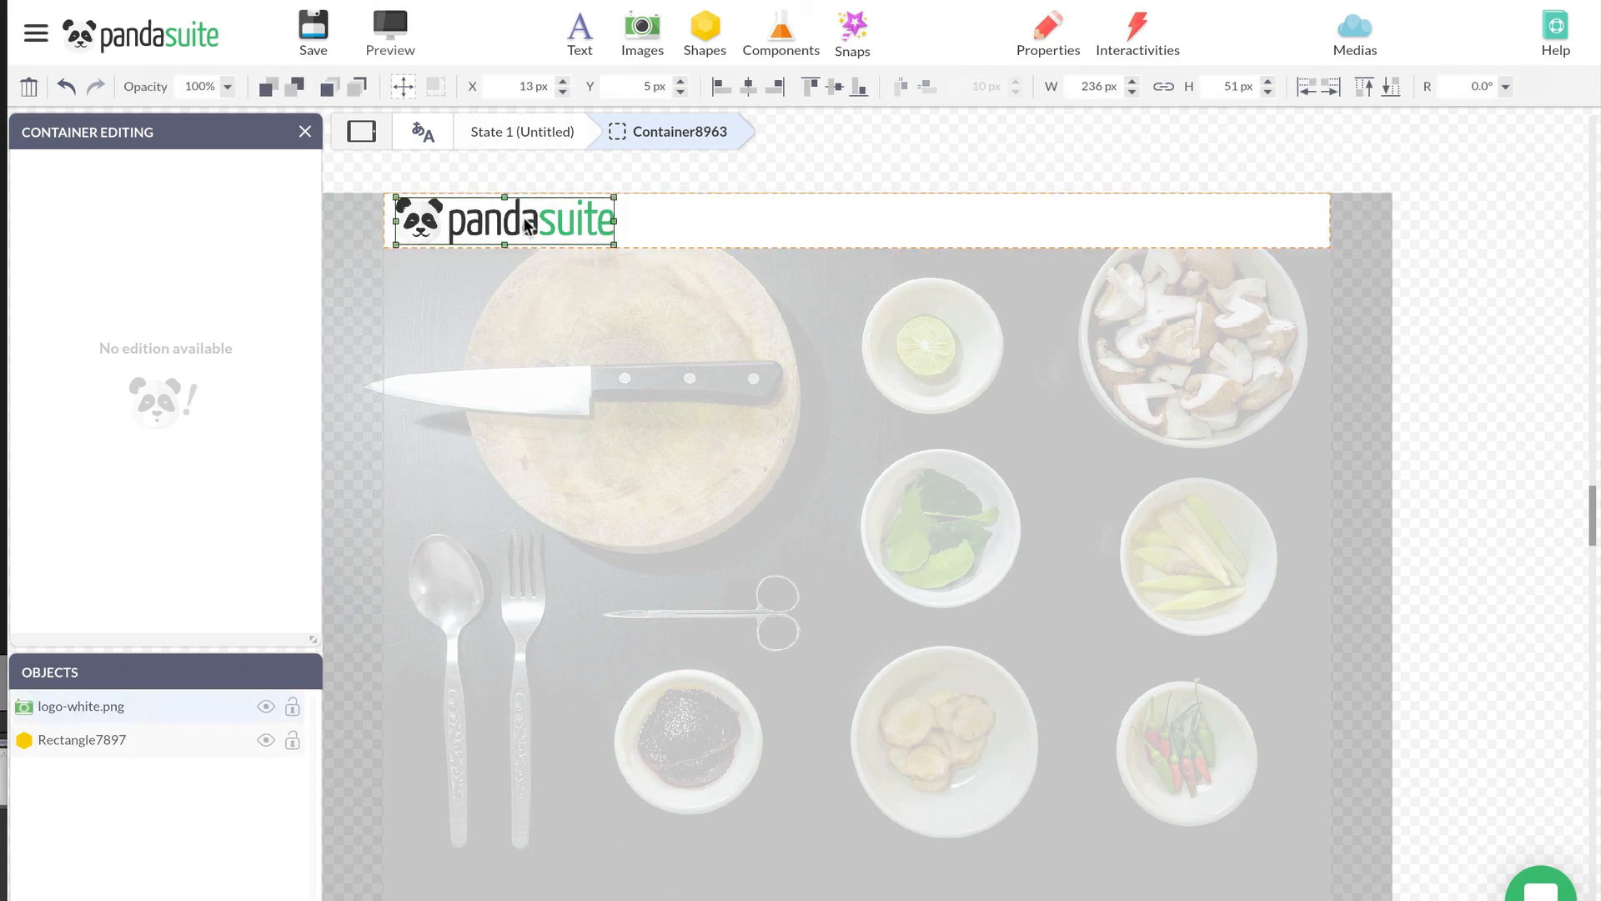
Fix the logo's top, left and bottom margins in its size and position scaling, and leave container editing
{"action": "left_click", "coordinate": [401, 87]}
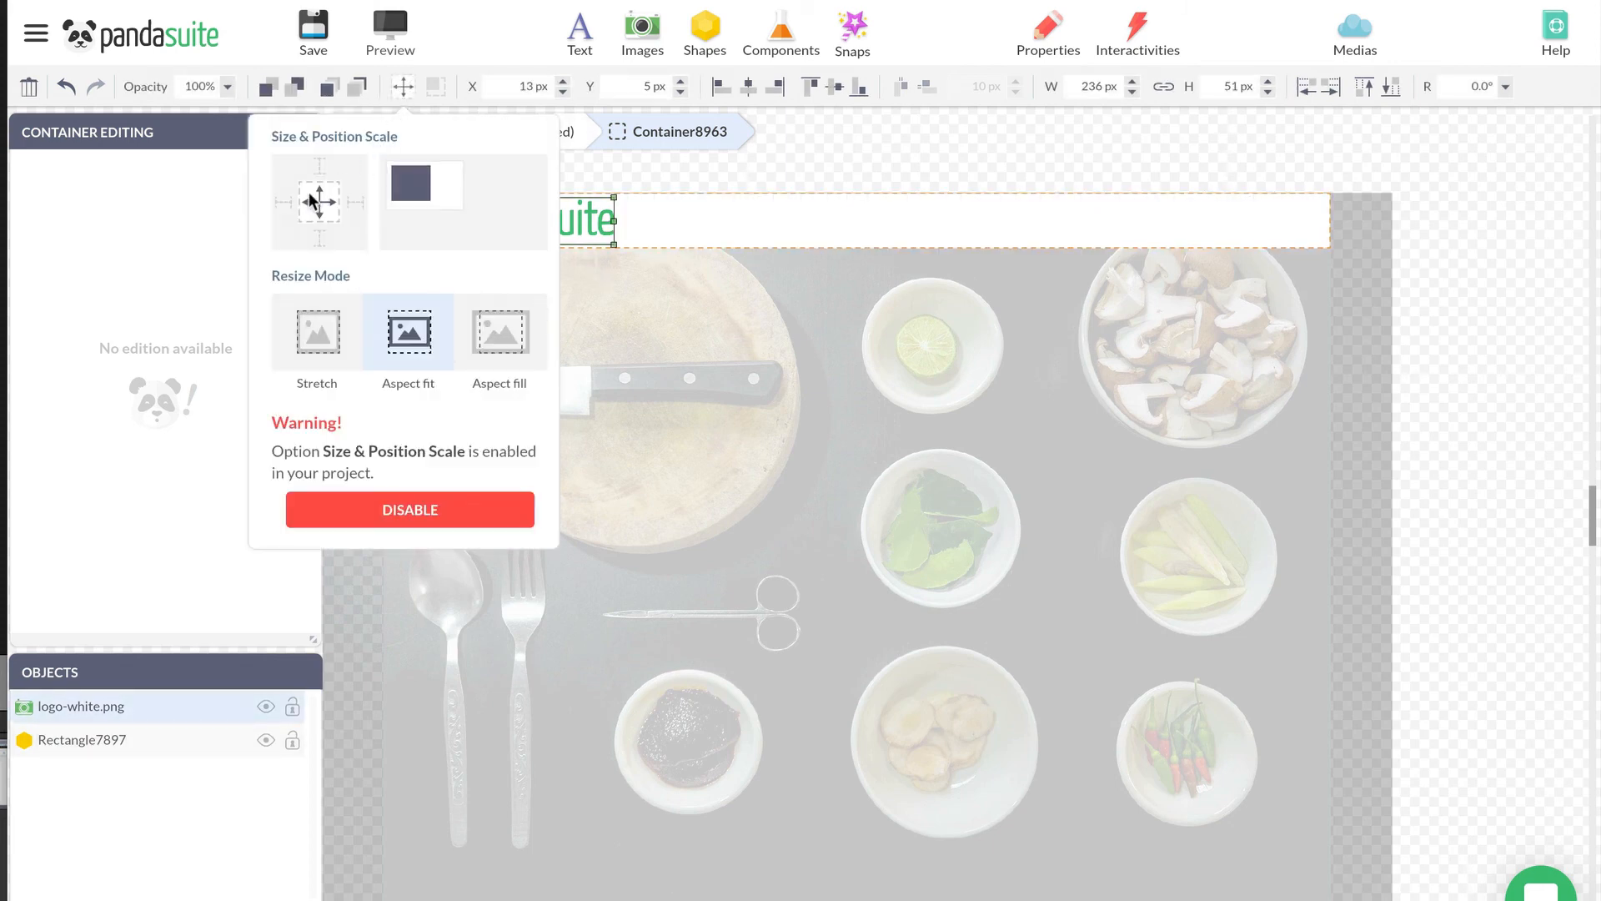
{"action": "left_click", "coordinate": [318, 221]}
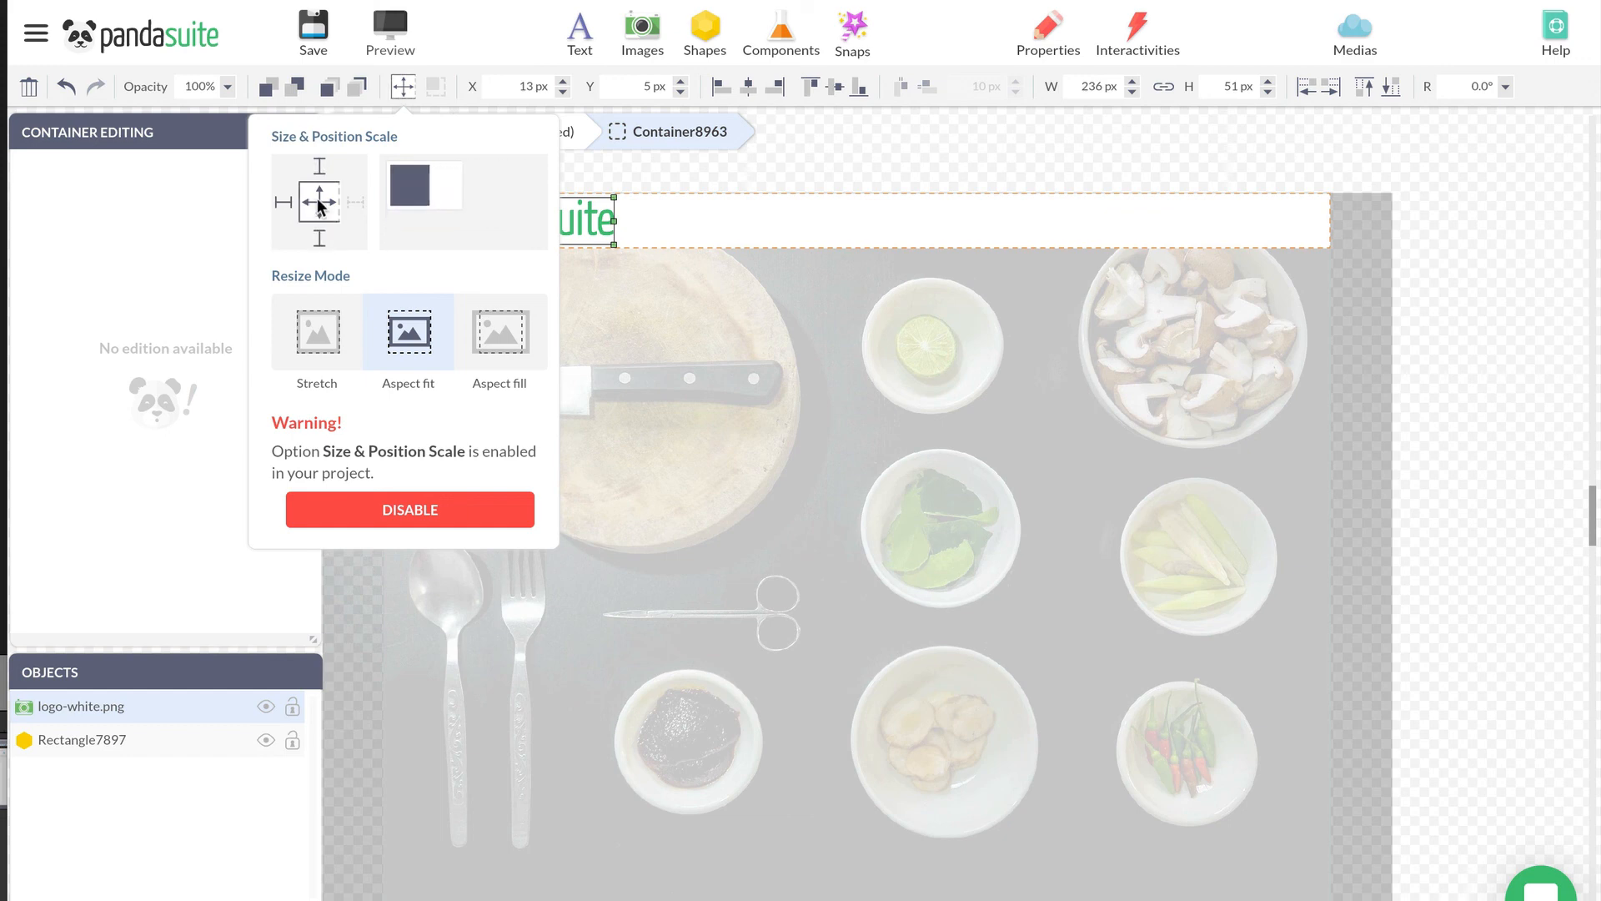
{"action": "left_click", "coordinate": [762, 166]}
{"action": "left_click", "coordinate": [574, 137]}
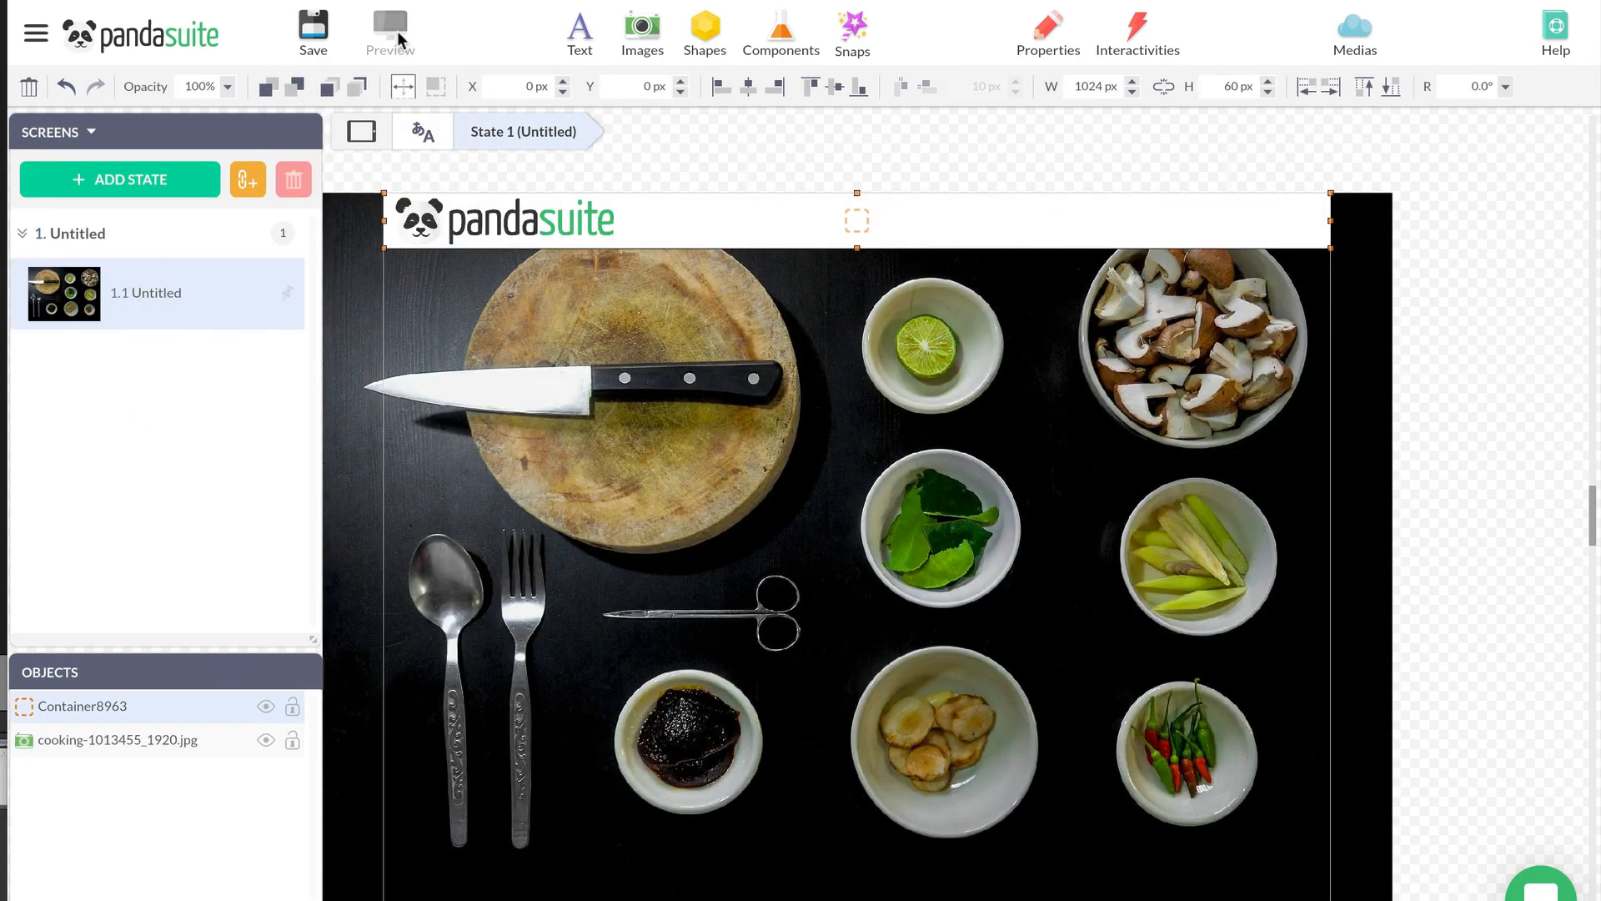
Save and preview the logo banner responsively at about 1014 × 549 and 362 × 643, and return to the editor
{"action": "left_click", "coordinate": [398, 40]}
{"action": "left_click", "coordinate": [940, 579]}
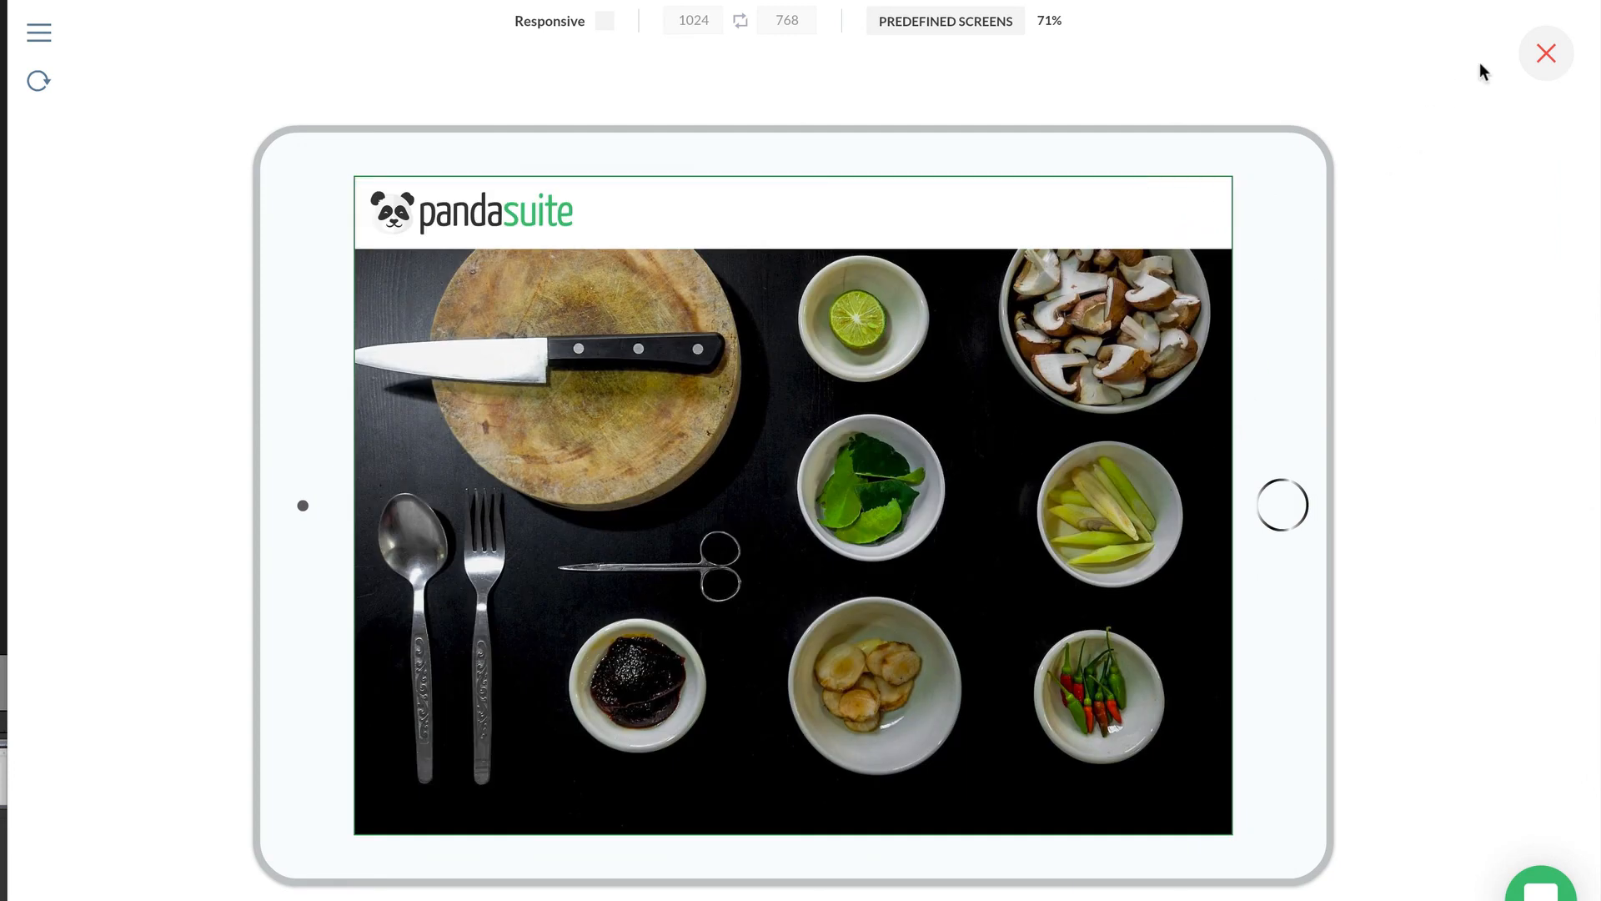
{"action": "left_click", "coordinate": [604, 21]}
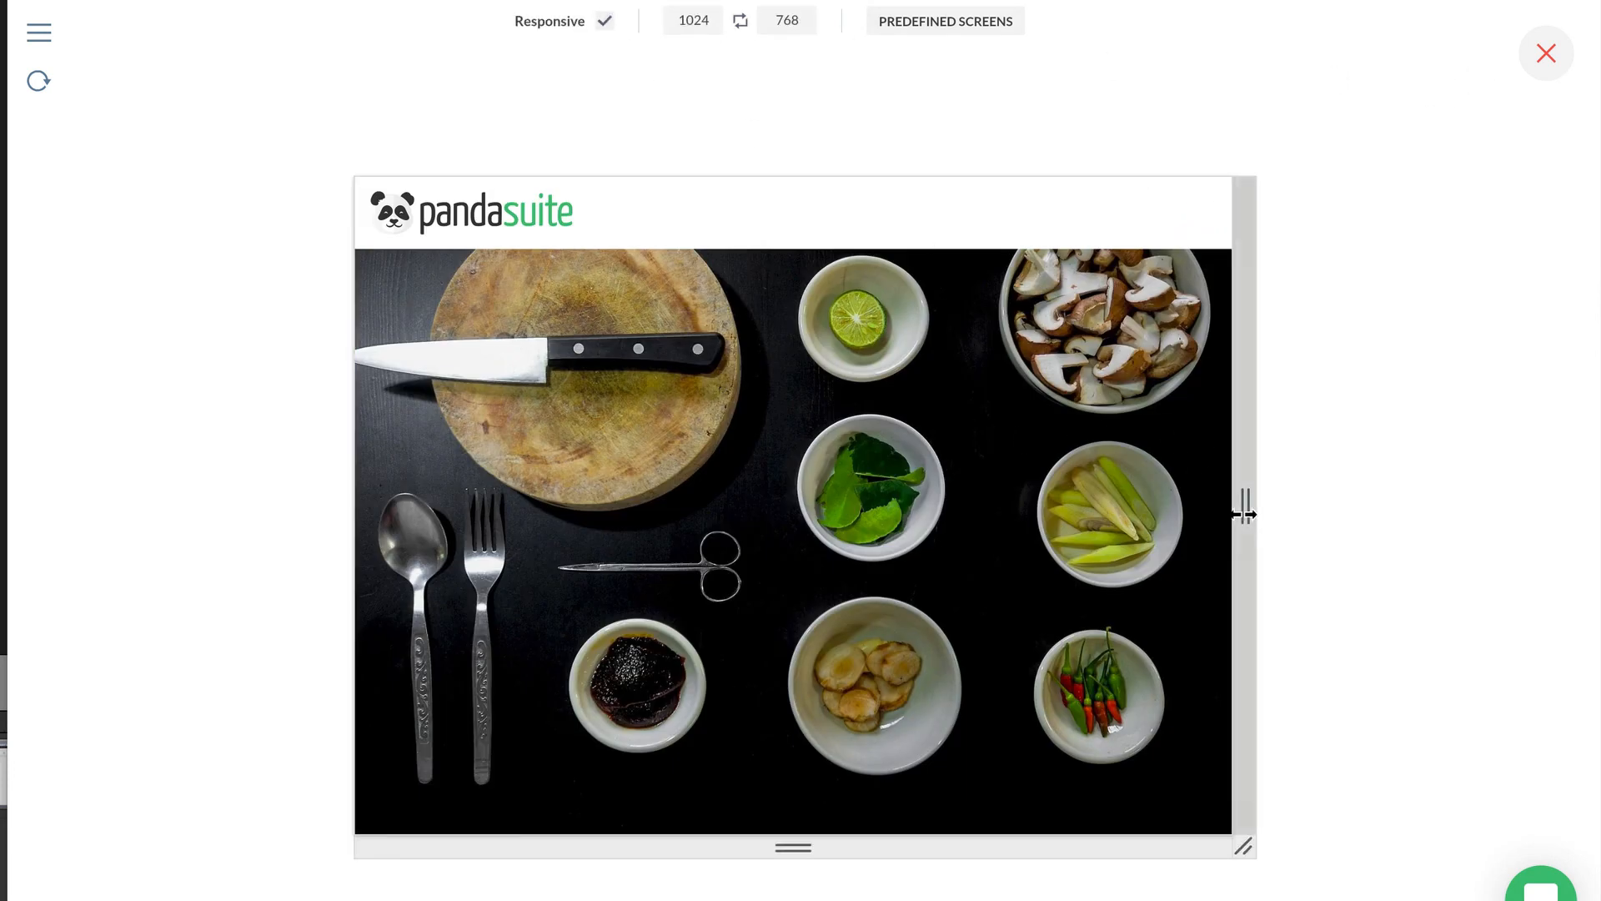
{"action": "left_click_drag", "start_coordinate": [1244, 507], "coordinate": [1415, 519]}
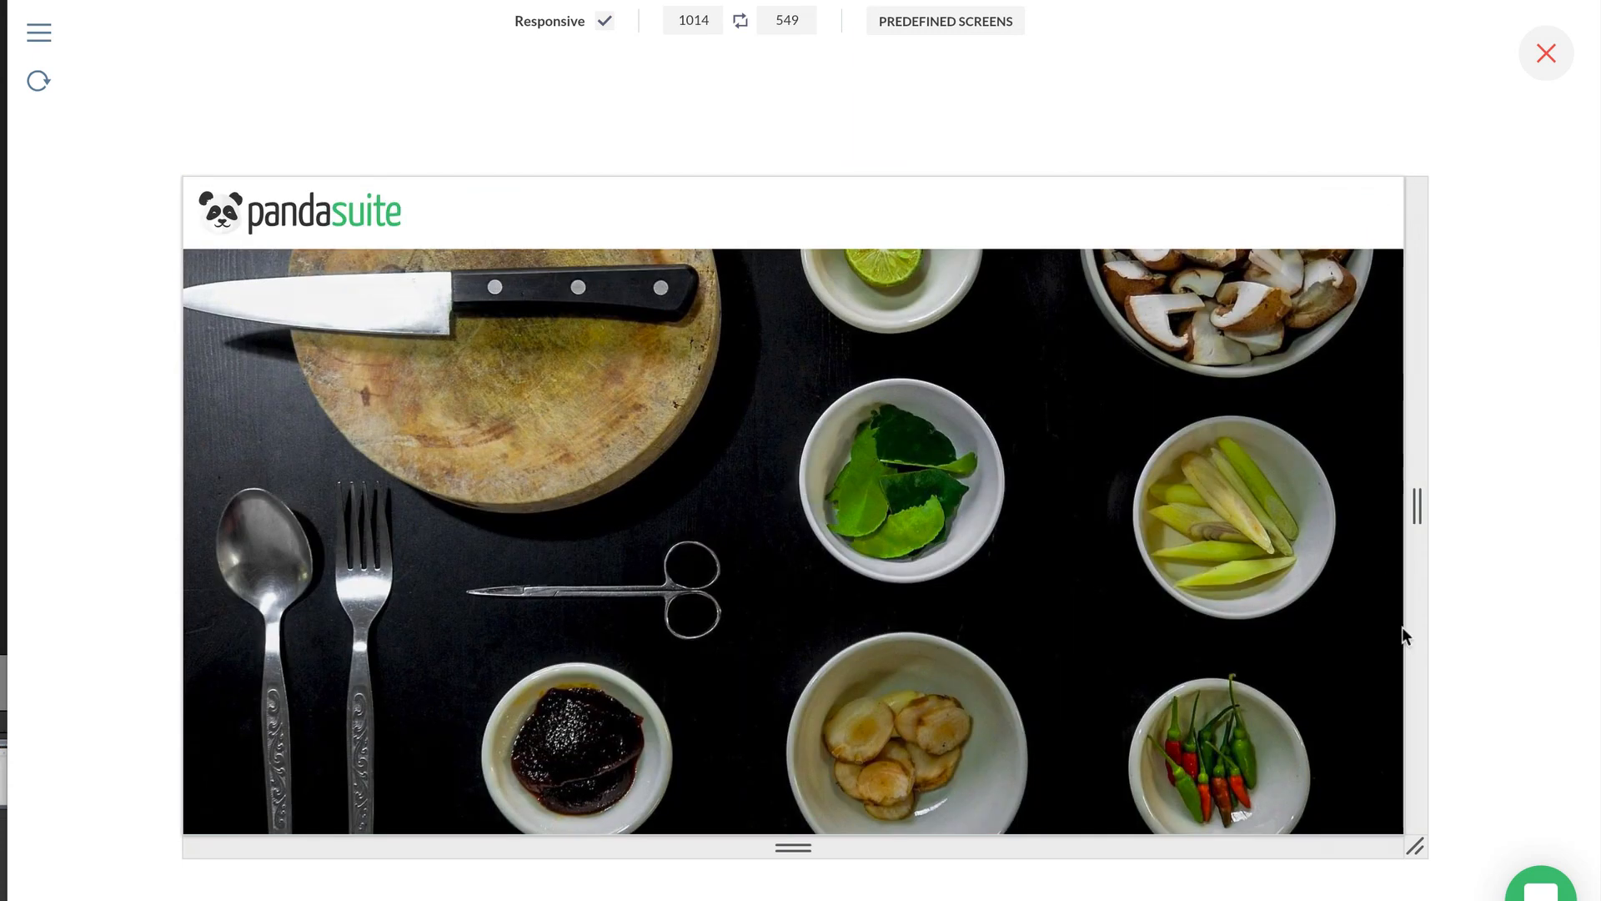
{"action": "left_click_drag", "start_coordinate": [1416, 847], "coordinate": [1015, 893]}
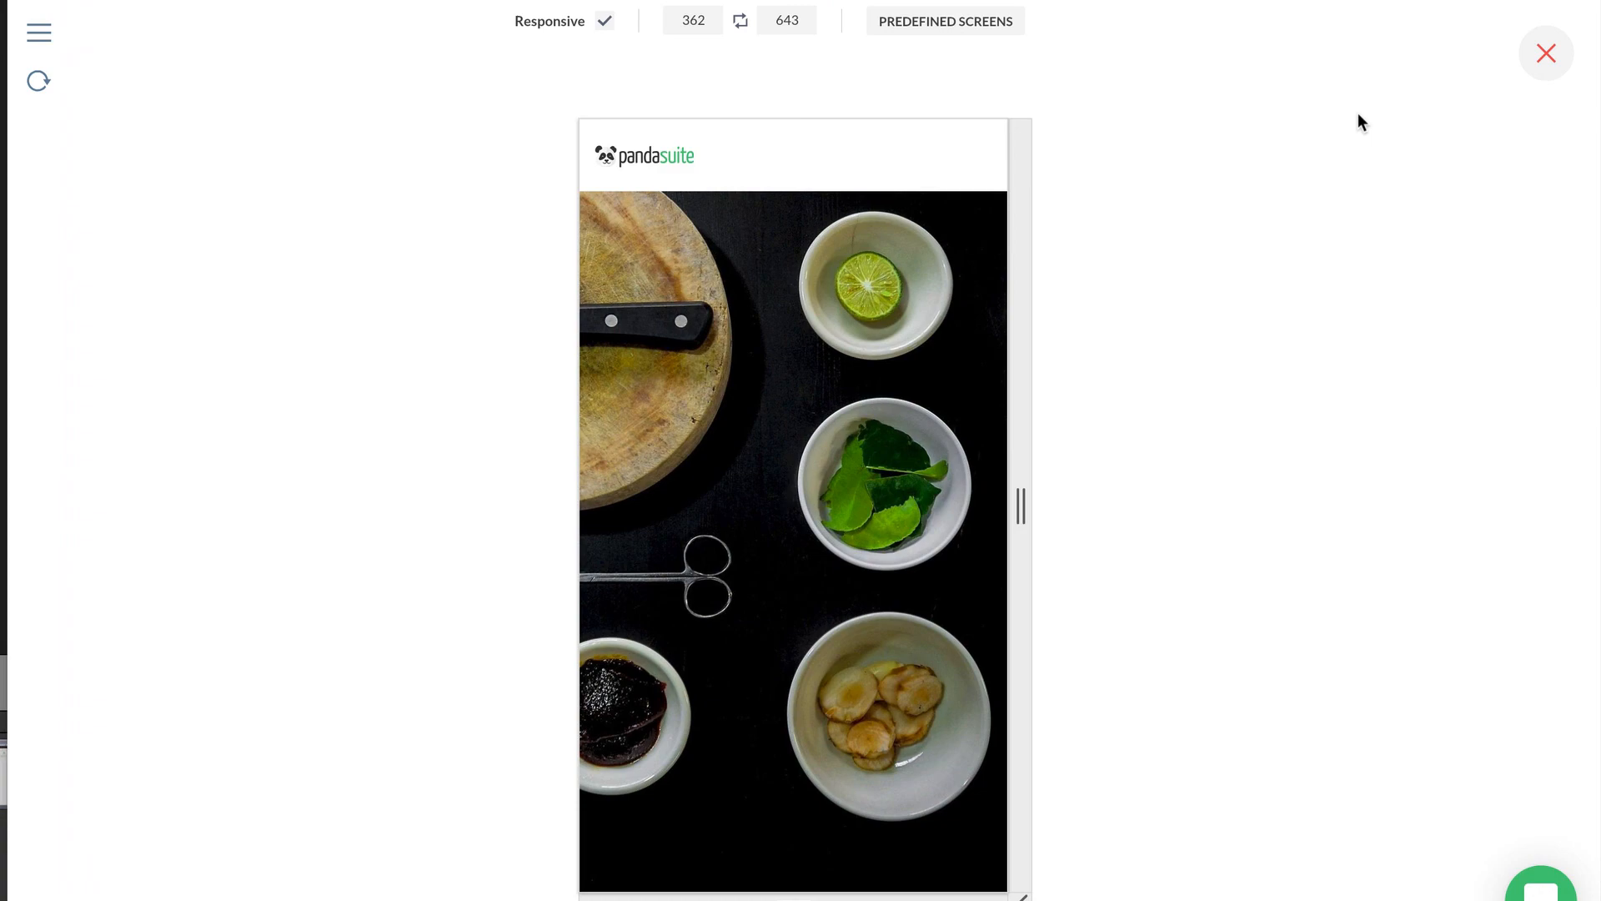
{"action": "left_click", "coordinate": [1545, 53]}
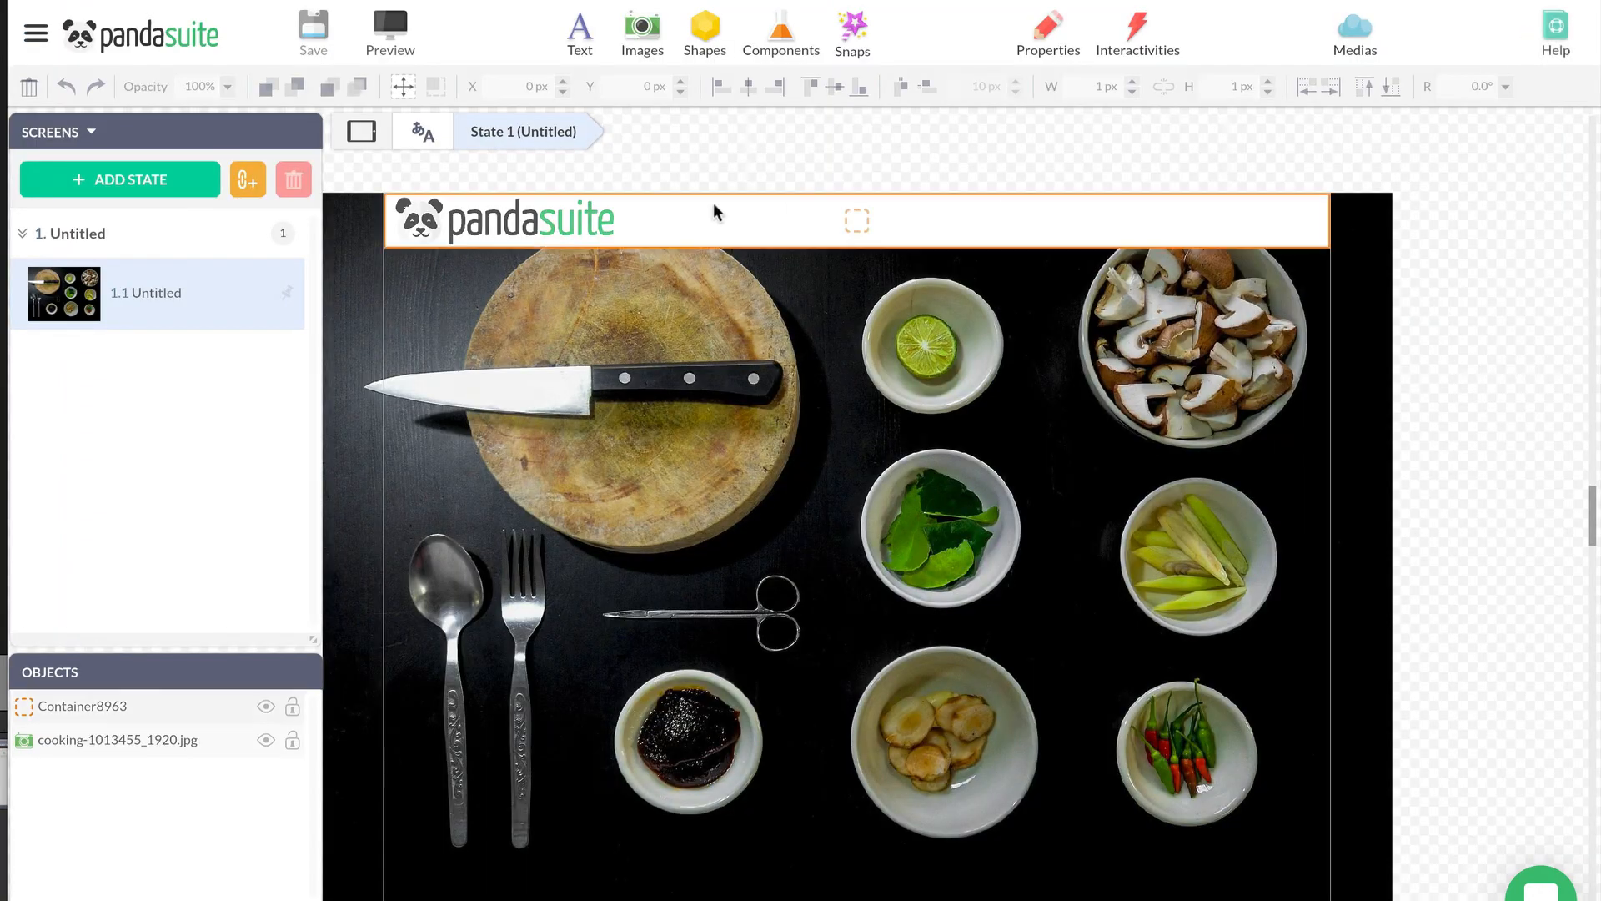
Set the resize mode of the logo inside the banner container to Aspect fill, and return to the main screen
{"action": "double_click", "coordinate": [661, 215]}
{"action": "left_click", "coordinate": [532, 218]}
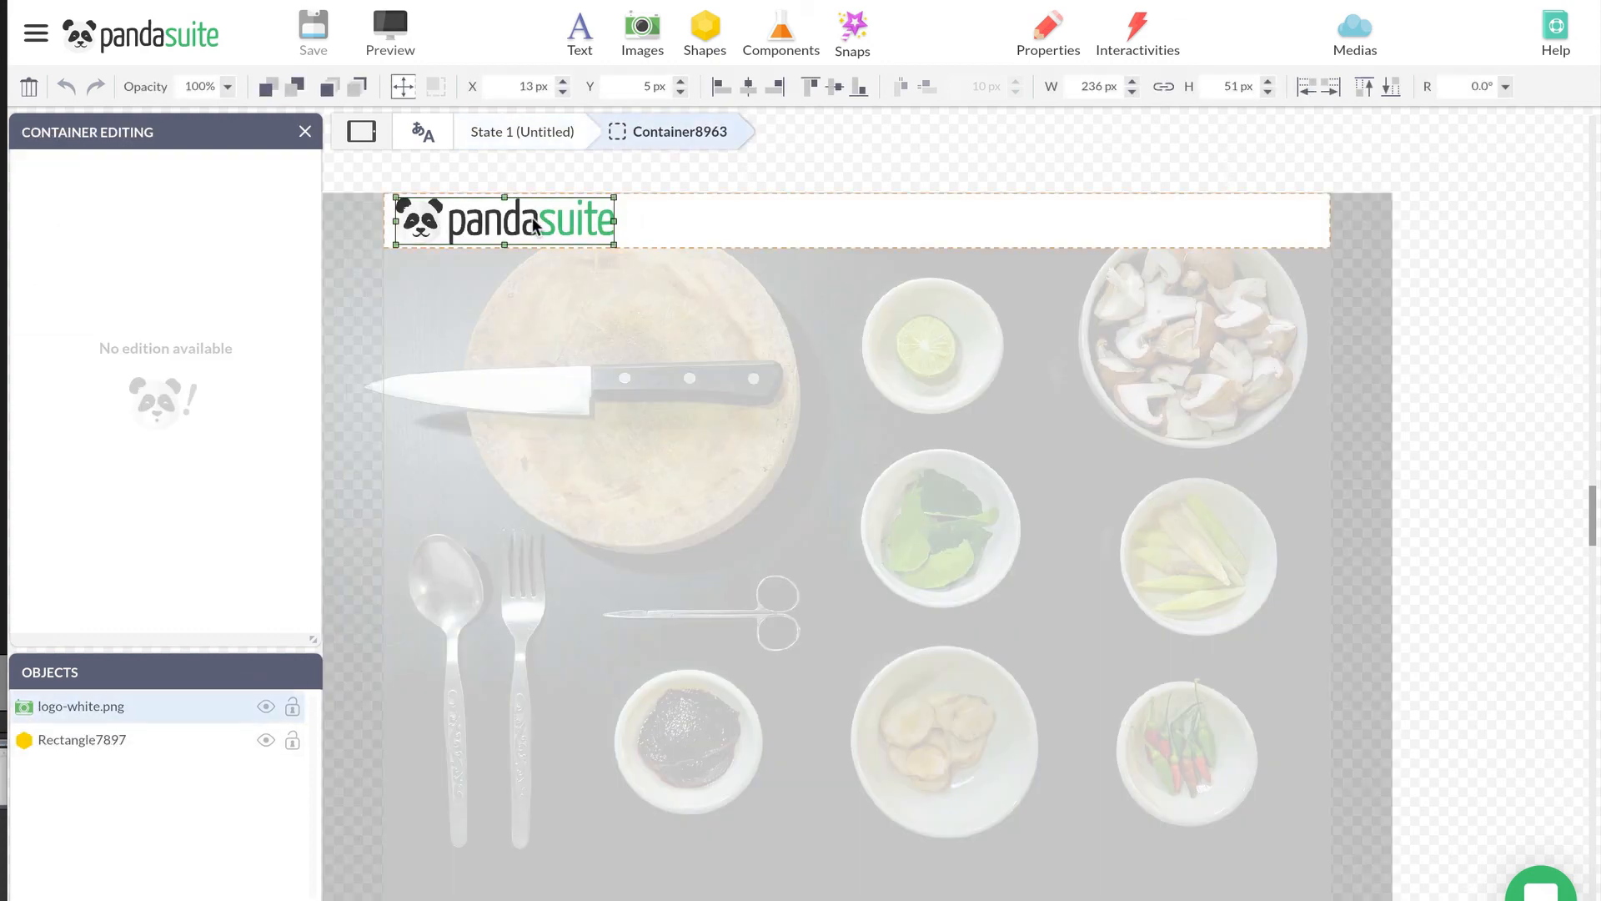
{"action": "left_click", "coordinate": [407, 84]}
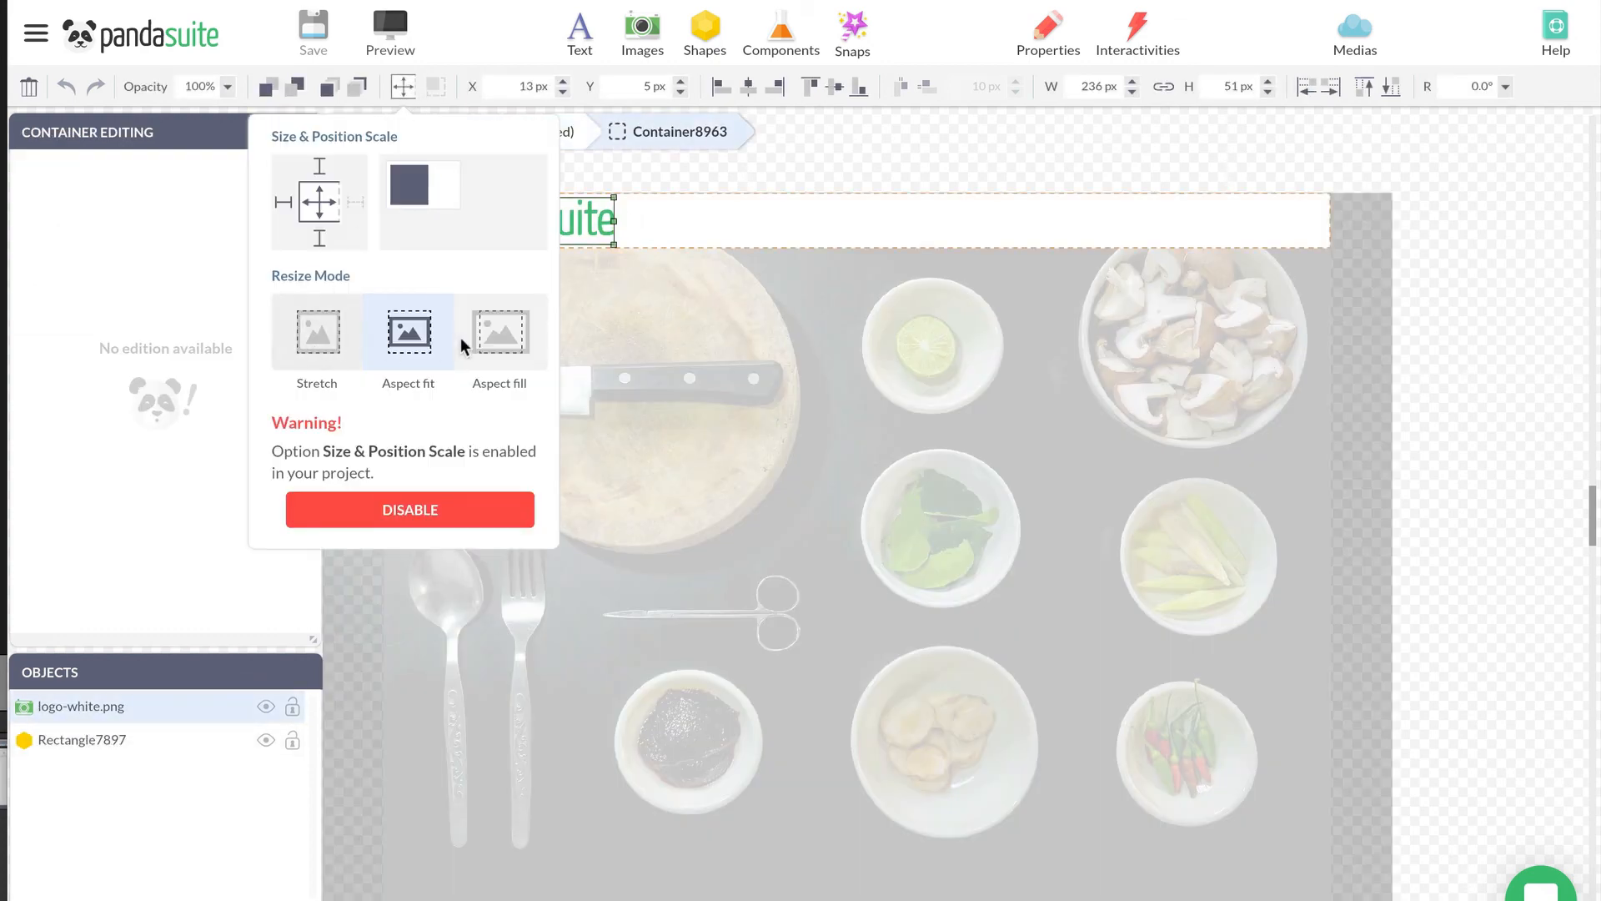
{"action": "left_click", "coordinate": [493, 338]}
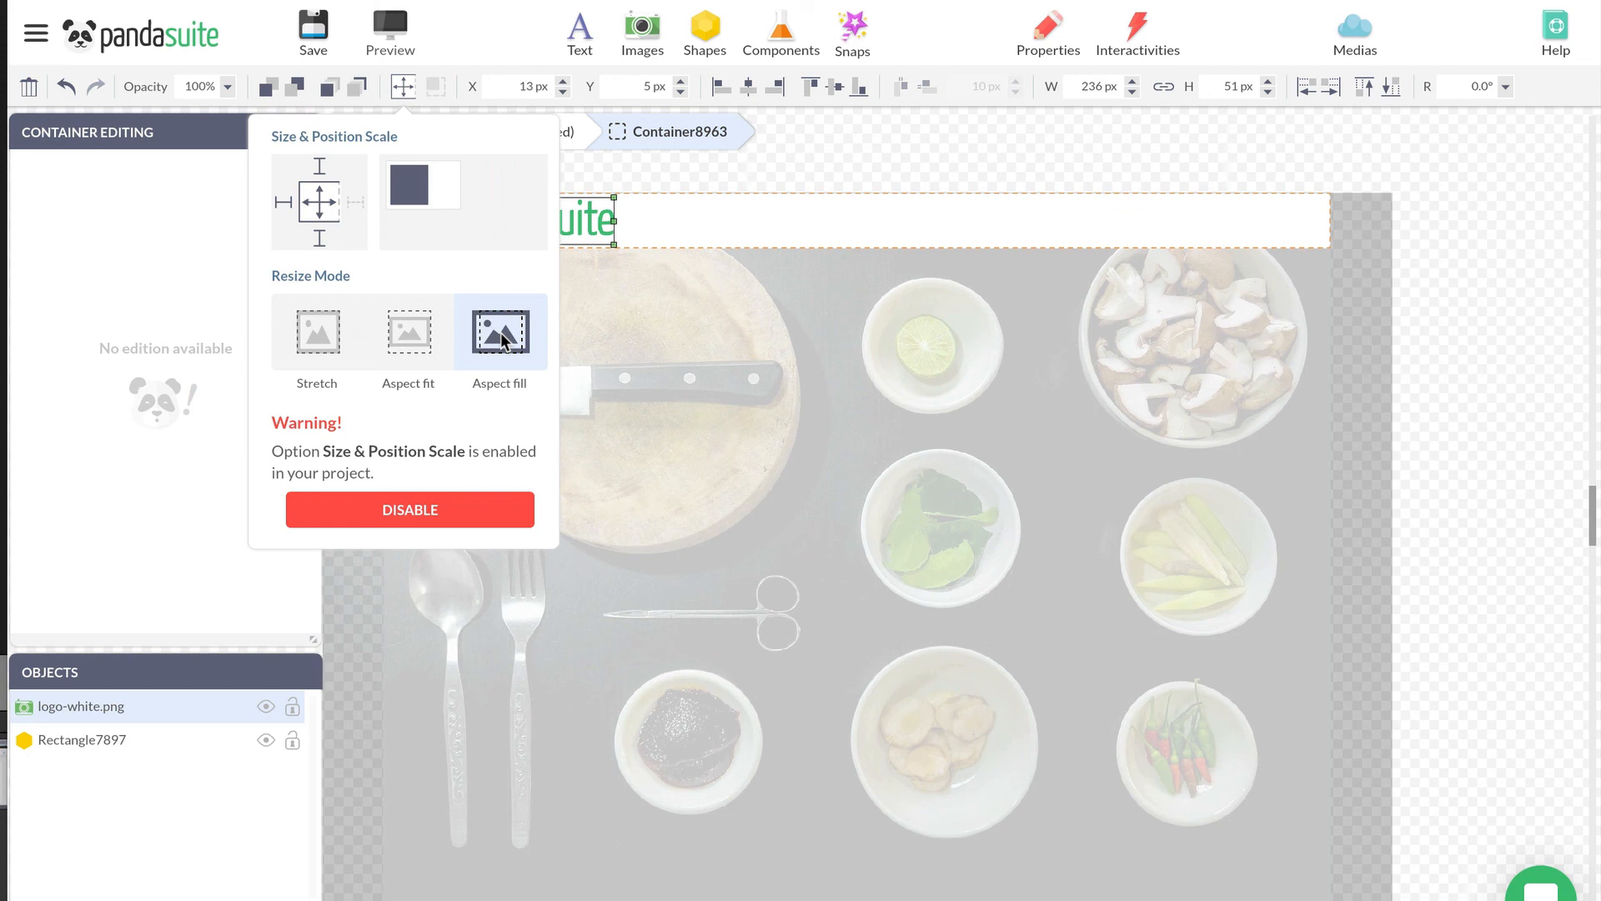
{"action": "left_click", "coordinate": [732, 176]}
{"action": "left_click", "coordinate": [542, 129]}
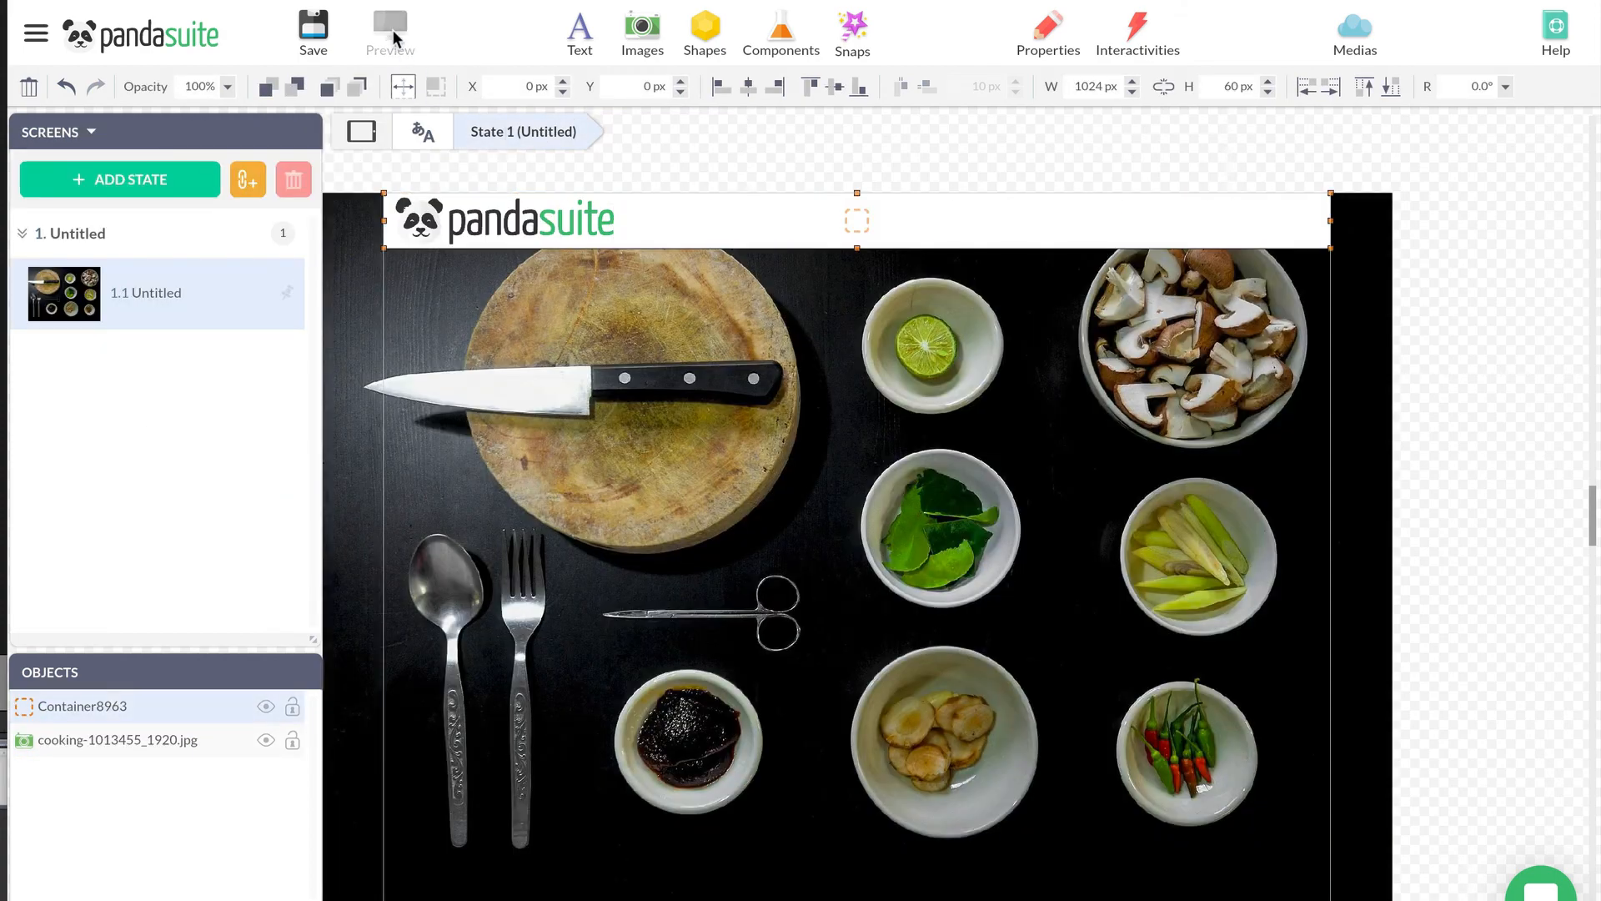
Save and preview the logo responsively at about 962 × 549 and 330 × 579, and return to the editor
{"action": "left_click", "coordinate": [394, 37]}
{"action": "left_click", "coordinate": [929, 574]}
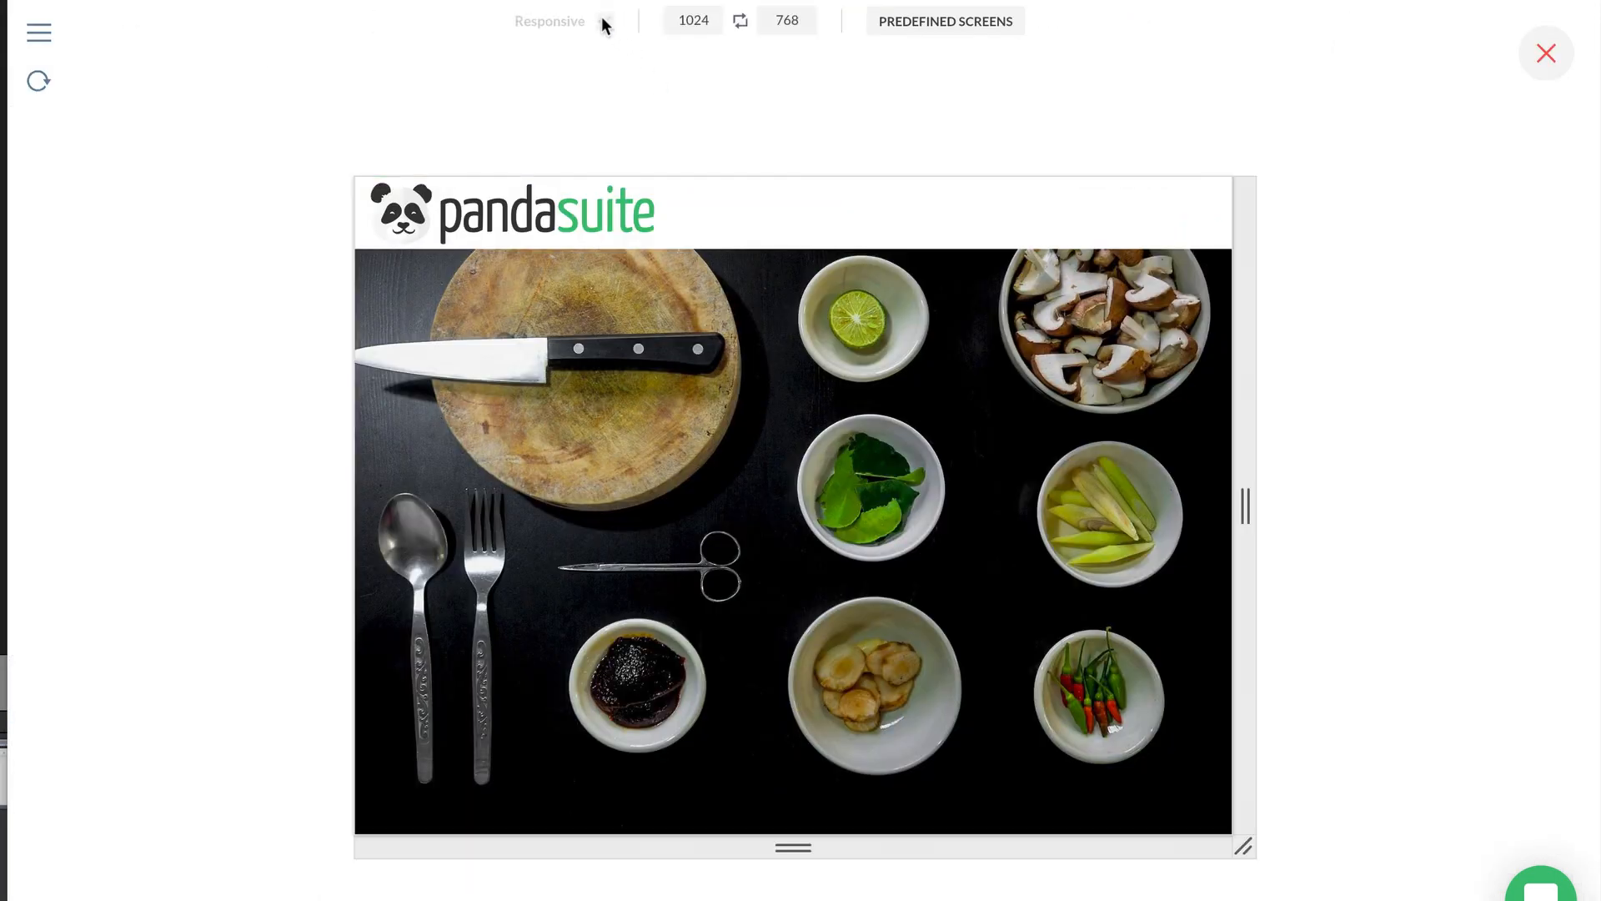
{"action": "left_click", "coordinate": [604, 20]}
{"action": "left_click_drag", "start_coordinate": [1247, 504], "coordinate": [1397, 503]}
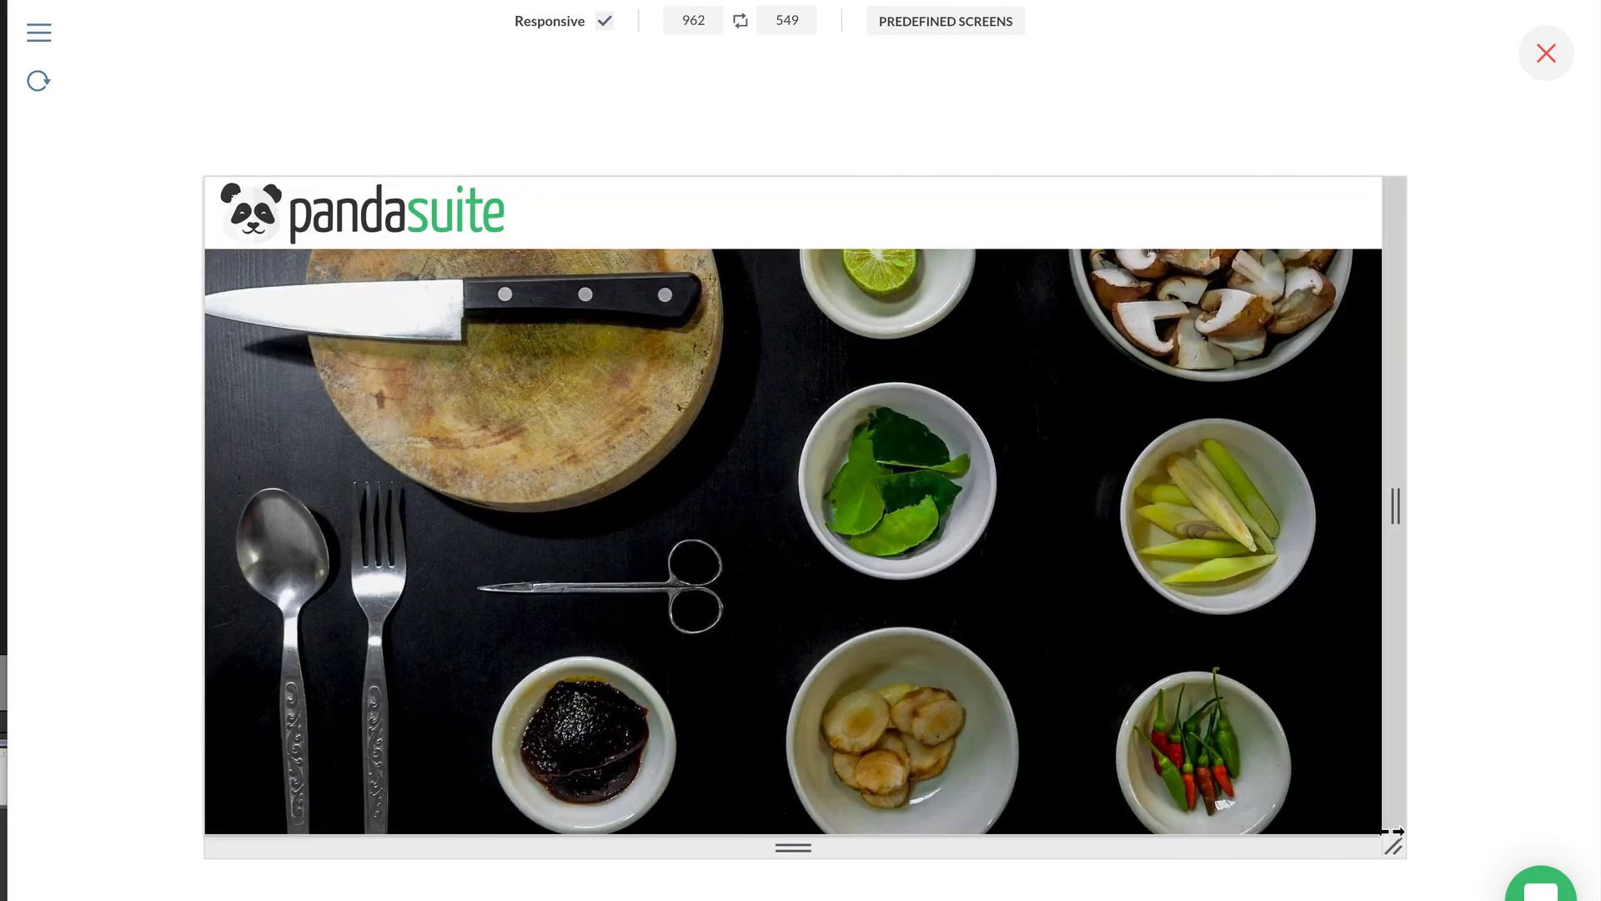
{"action": "left_click_drag", "start_coordinate": [1394, 845], "coordinate": [998, 868]}
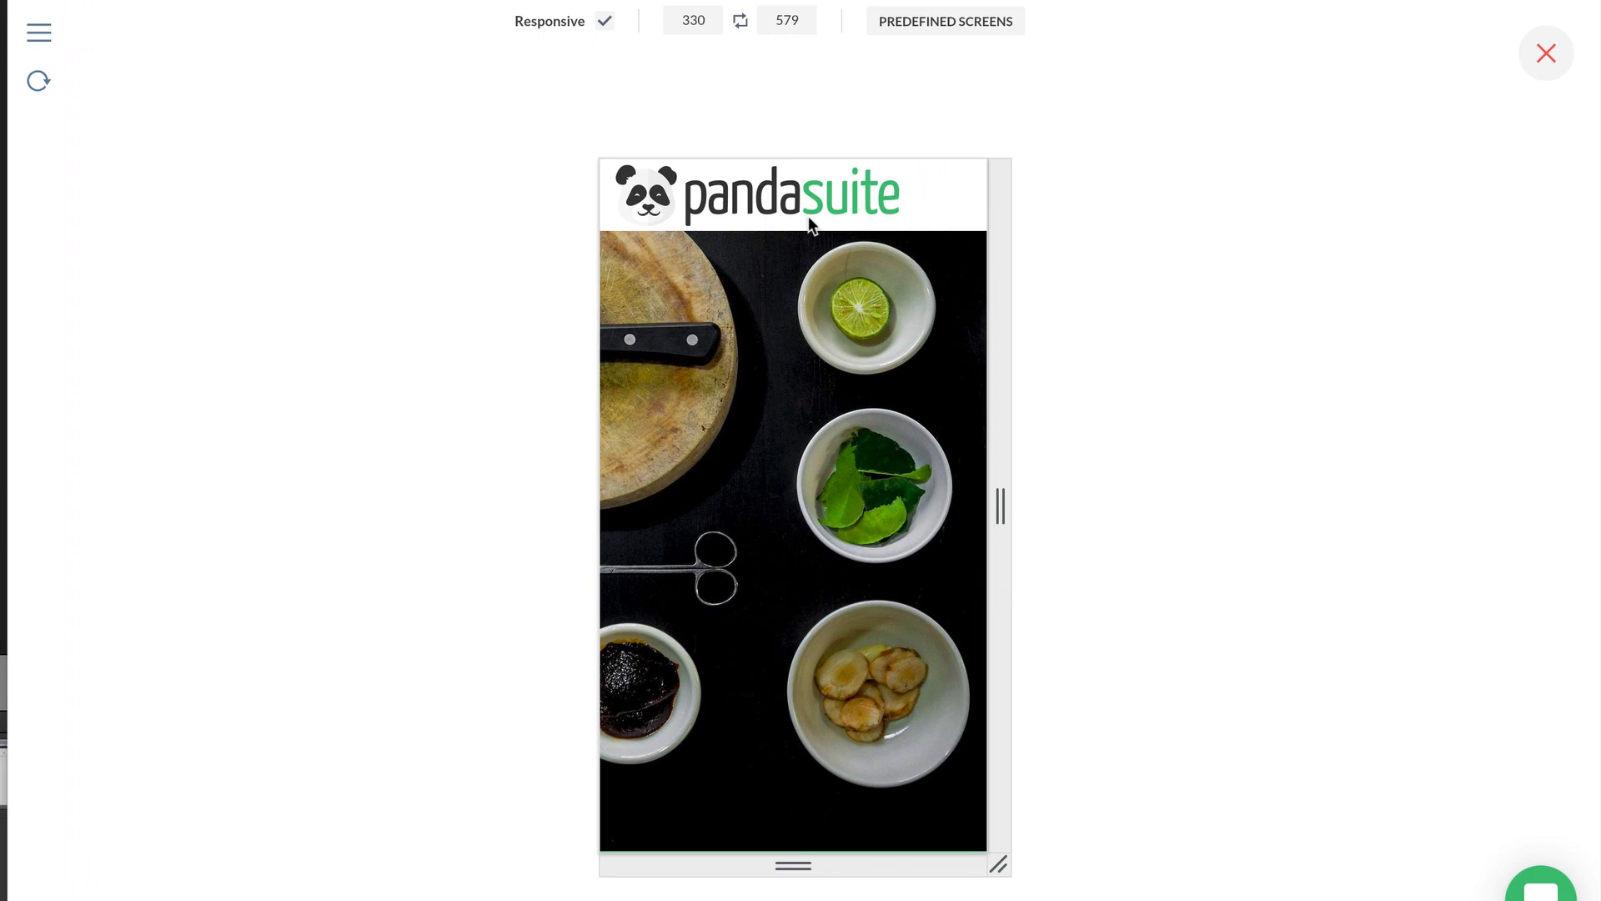
{"action": "left_click", "coordinate": [1546, 52]}
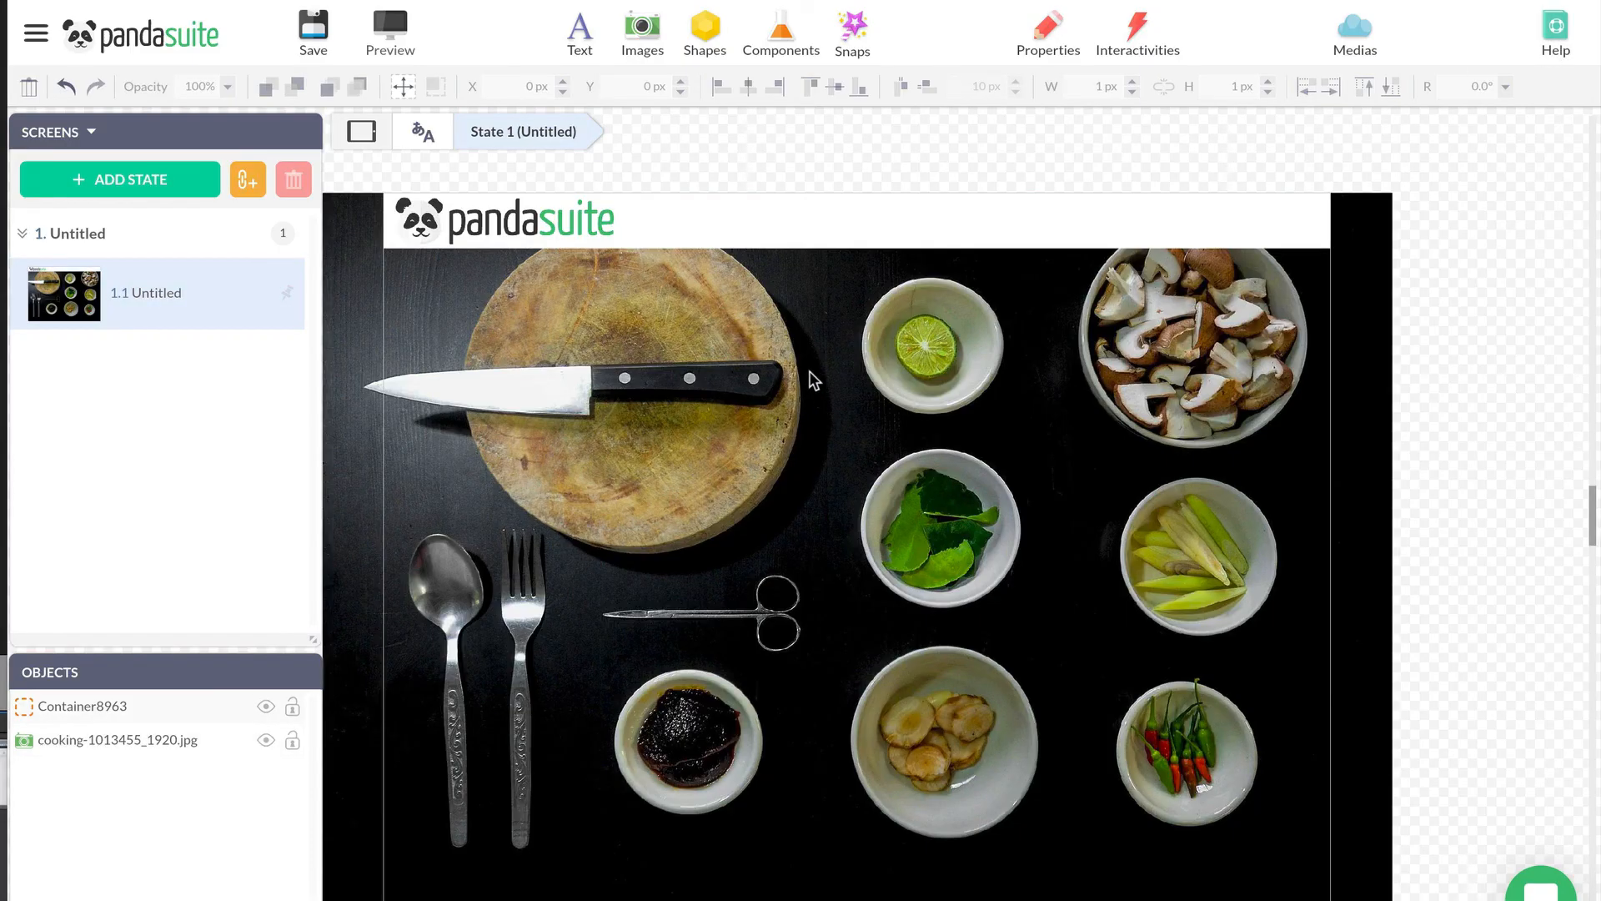
Add a rectangle shape to the screen and give it a 6 px border
{"action": "left_click", "coordinate": [694, 37]}
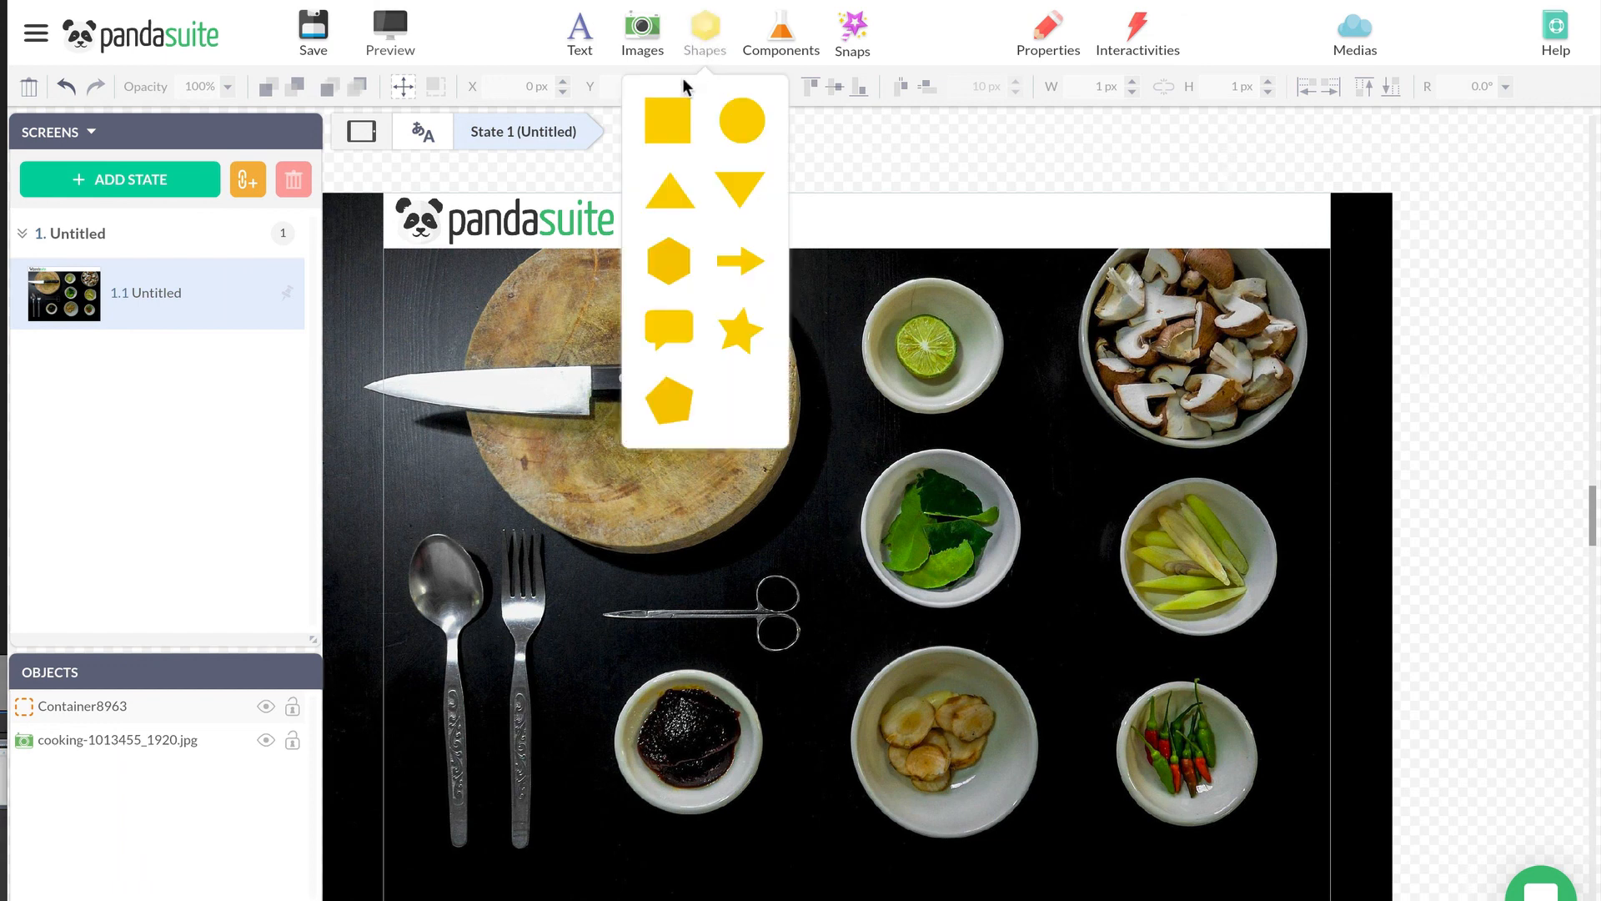
{"action": "left_click", "coordinate": [663, 119]}
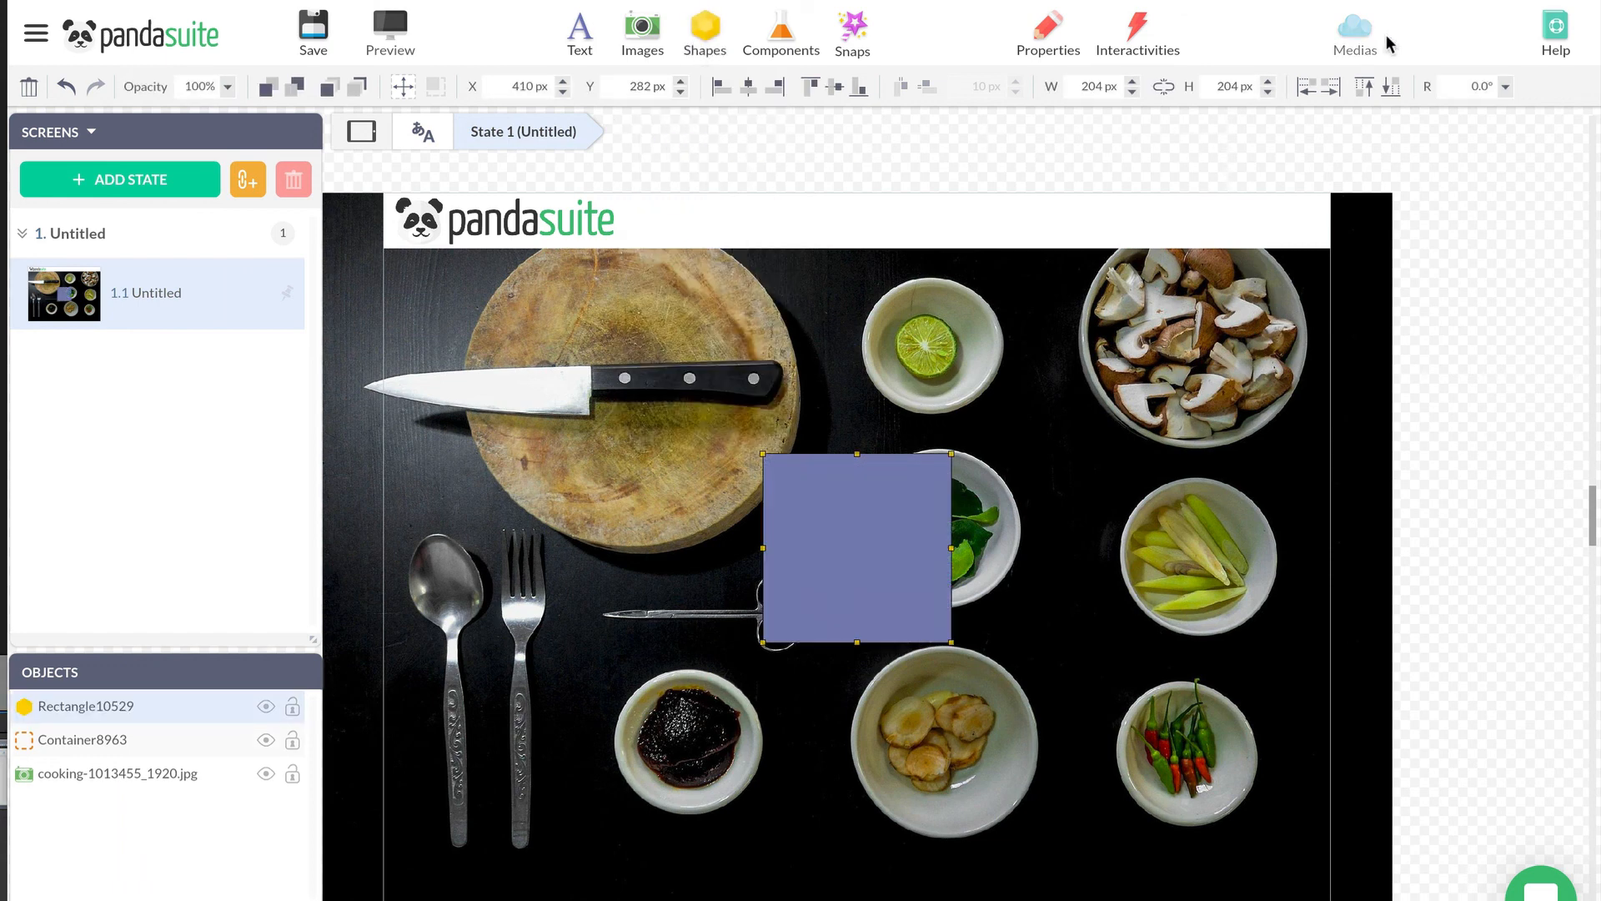
{"action": "left_click", "coordinate": [1048, 31]}
{"action": "left_click", "coordinate": [1372, 348]}
{"action": "left_click", "coordinate": [1372, 349]}
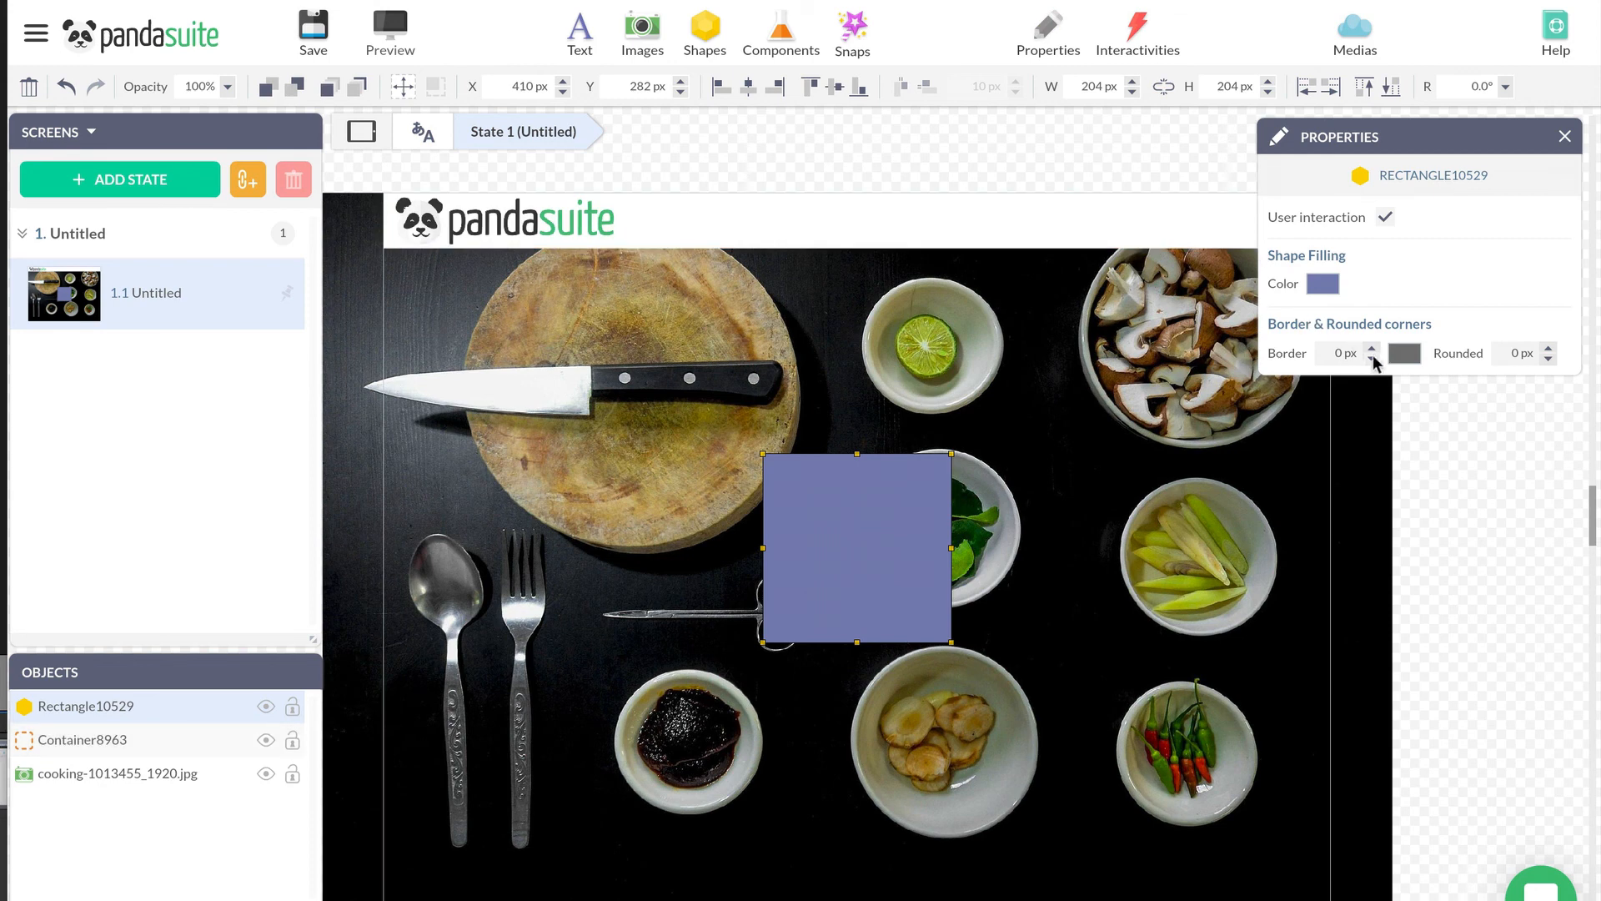
{"action": "left_click", "coordinate": [1372, 349]}
{"action": "left_click", "coordinate": [1373, 349]}
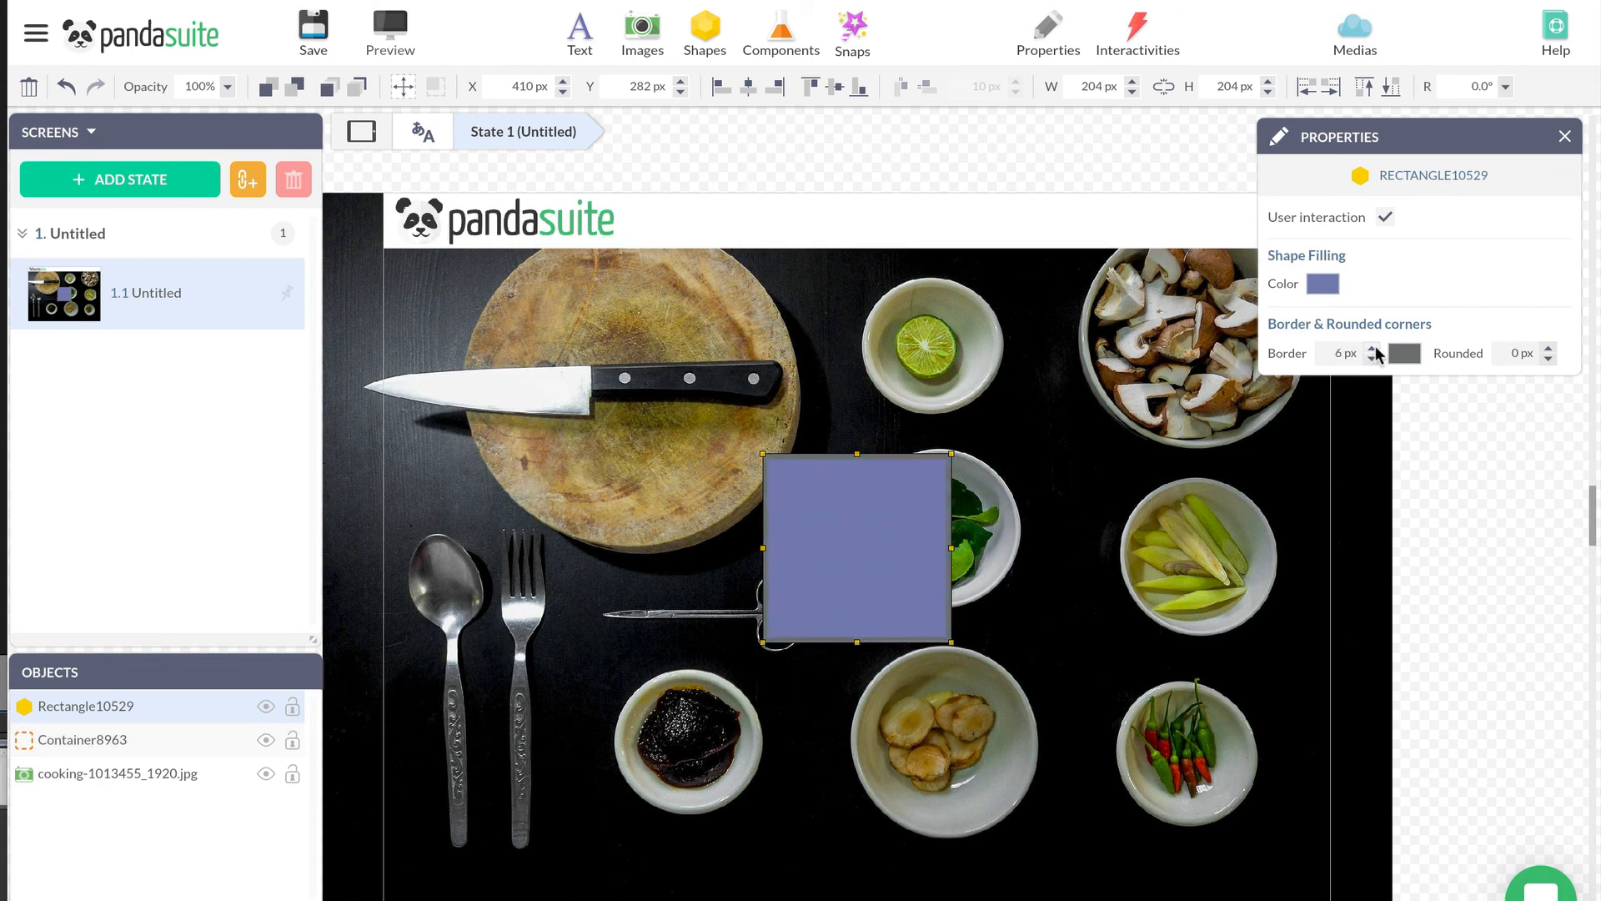
Colour the rectangle's border white (FFFFFF) and make its fill fully transparent
{"action": "left_click", "coordinate": [1407, 353]}
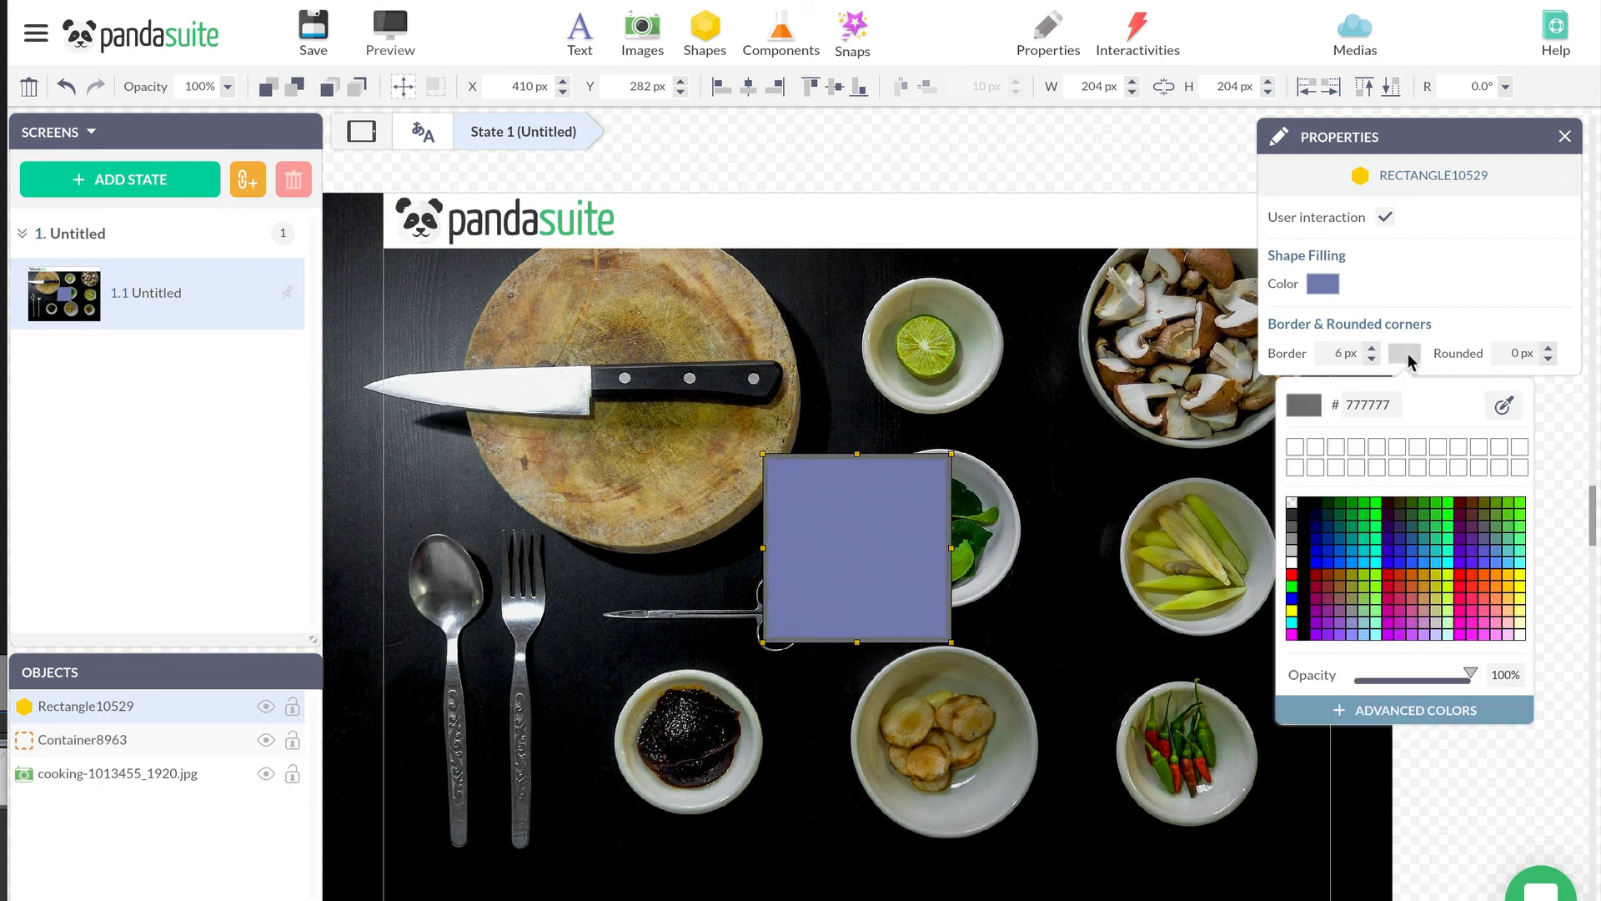
{"action": "left_click", "coordinate": [1291, 562]}
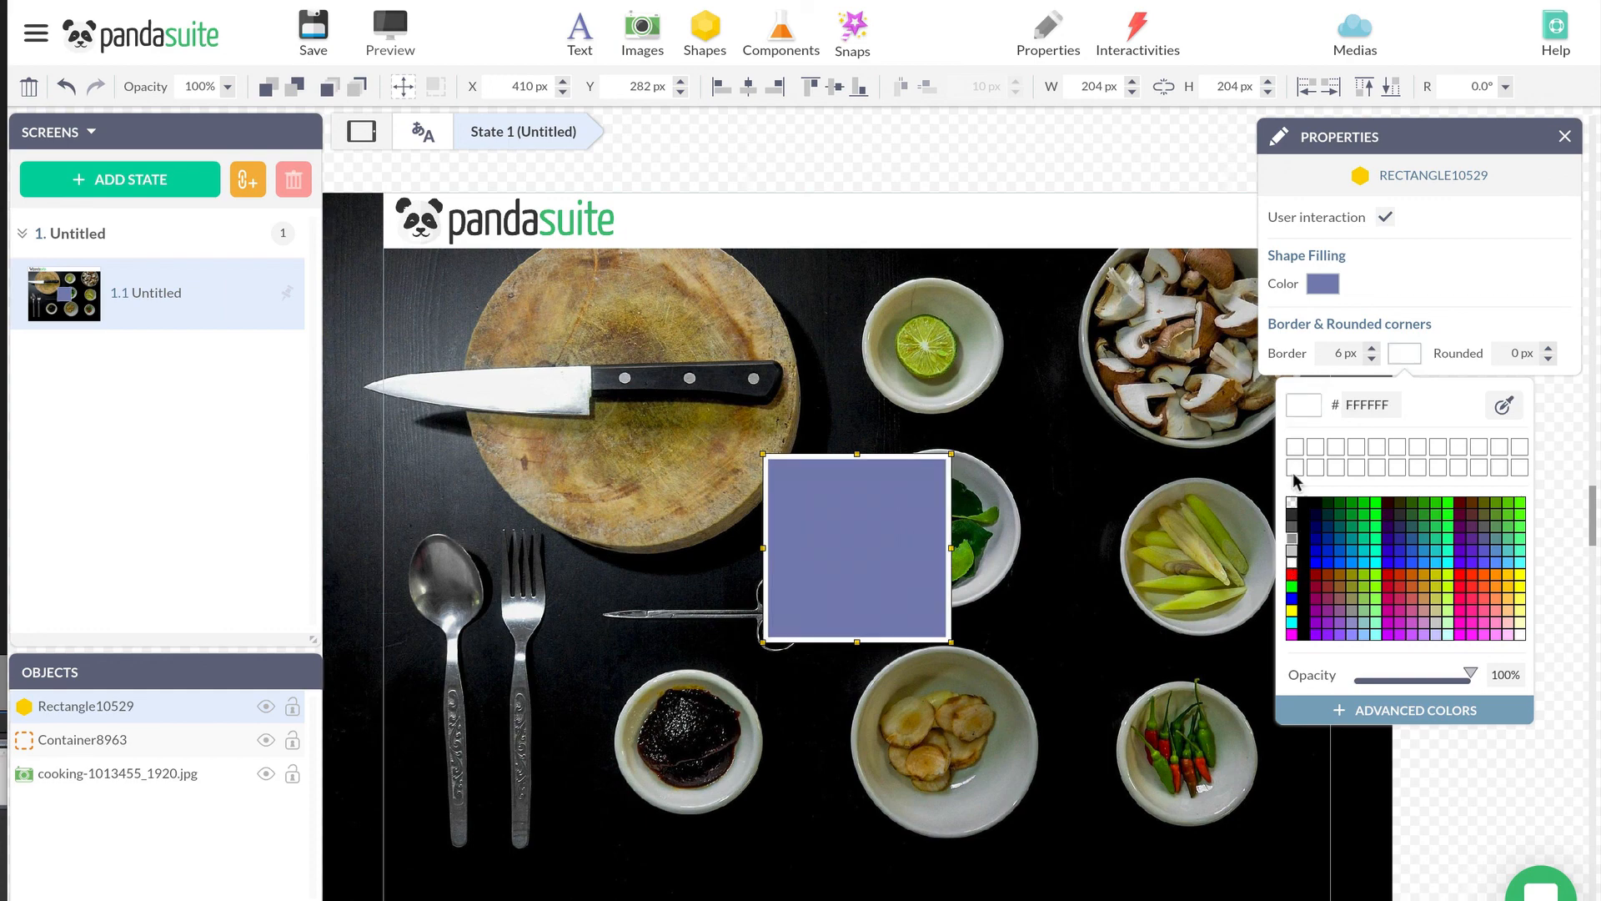
{"action": "left_click", "coordinate": [1327, 285]}
{"action": "left_click", "coordinate": [1210, 432]}
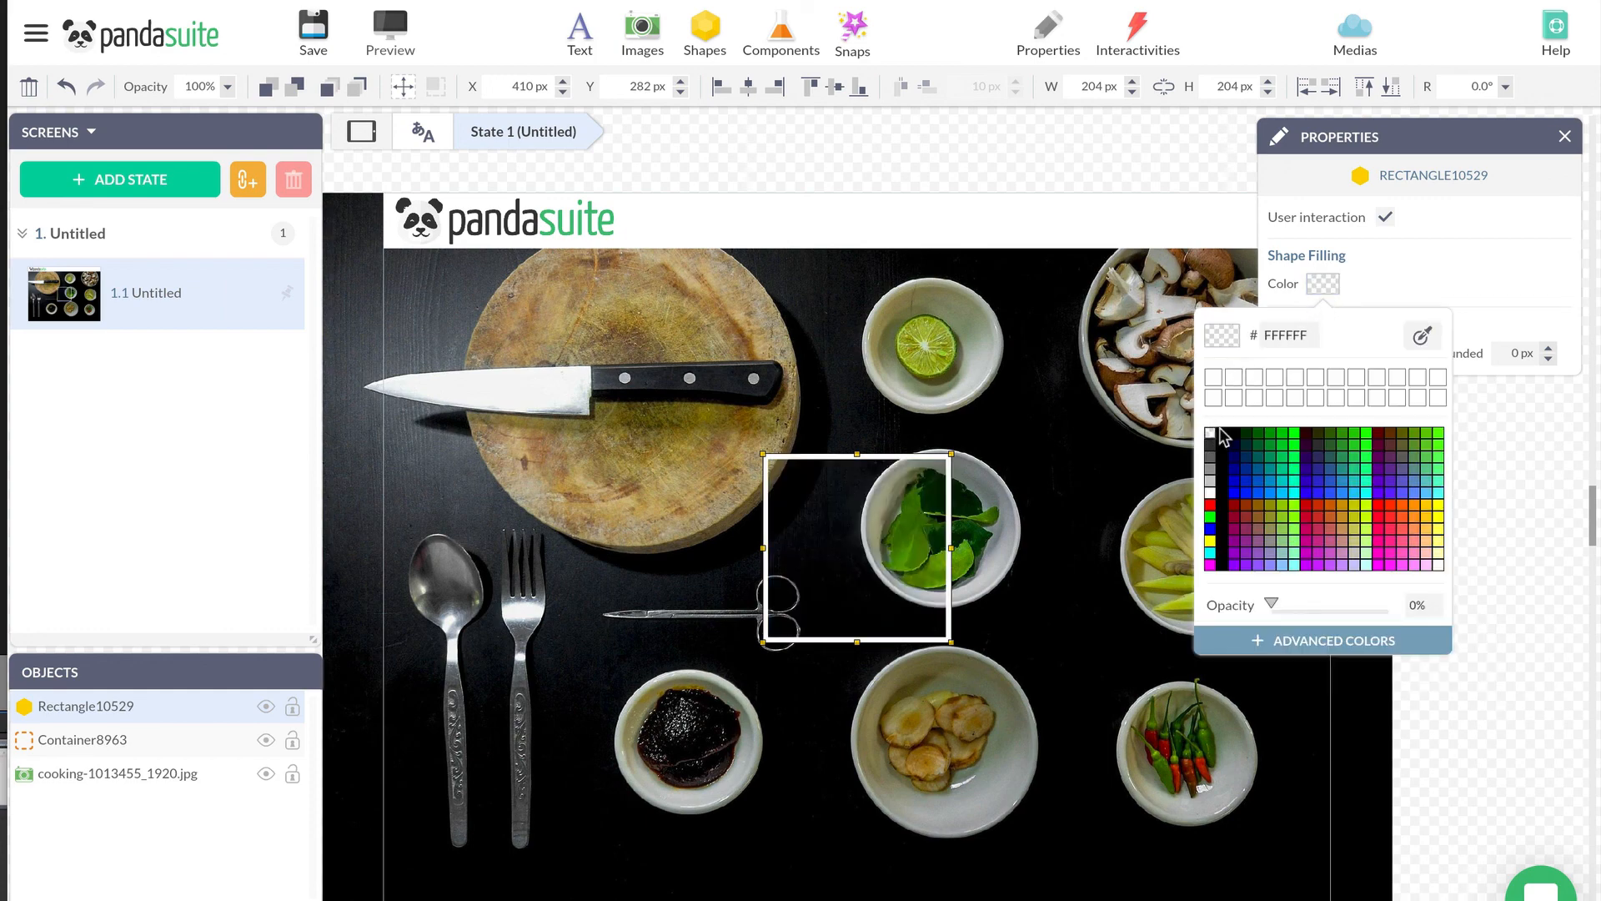
{"action": "left_click", "coordinate": [1460, 426]}
{"action": "left_click", "coordinate": [849, 551]}
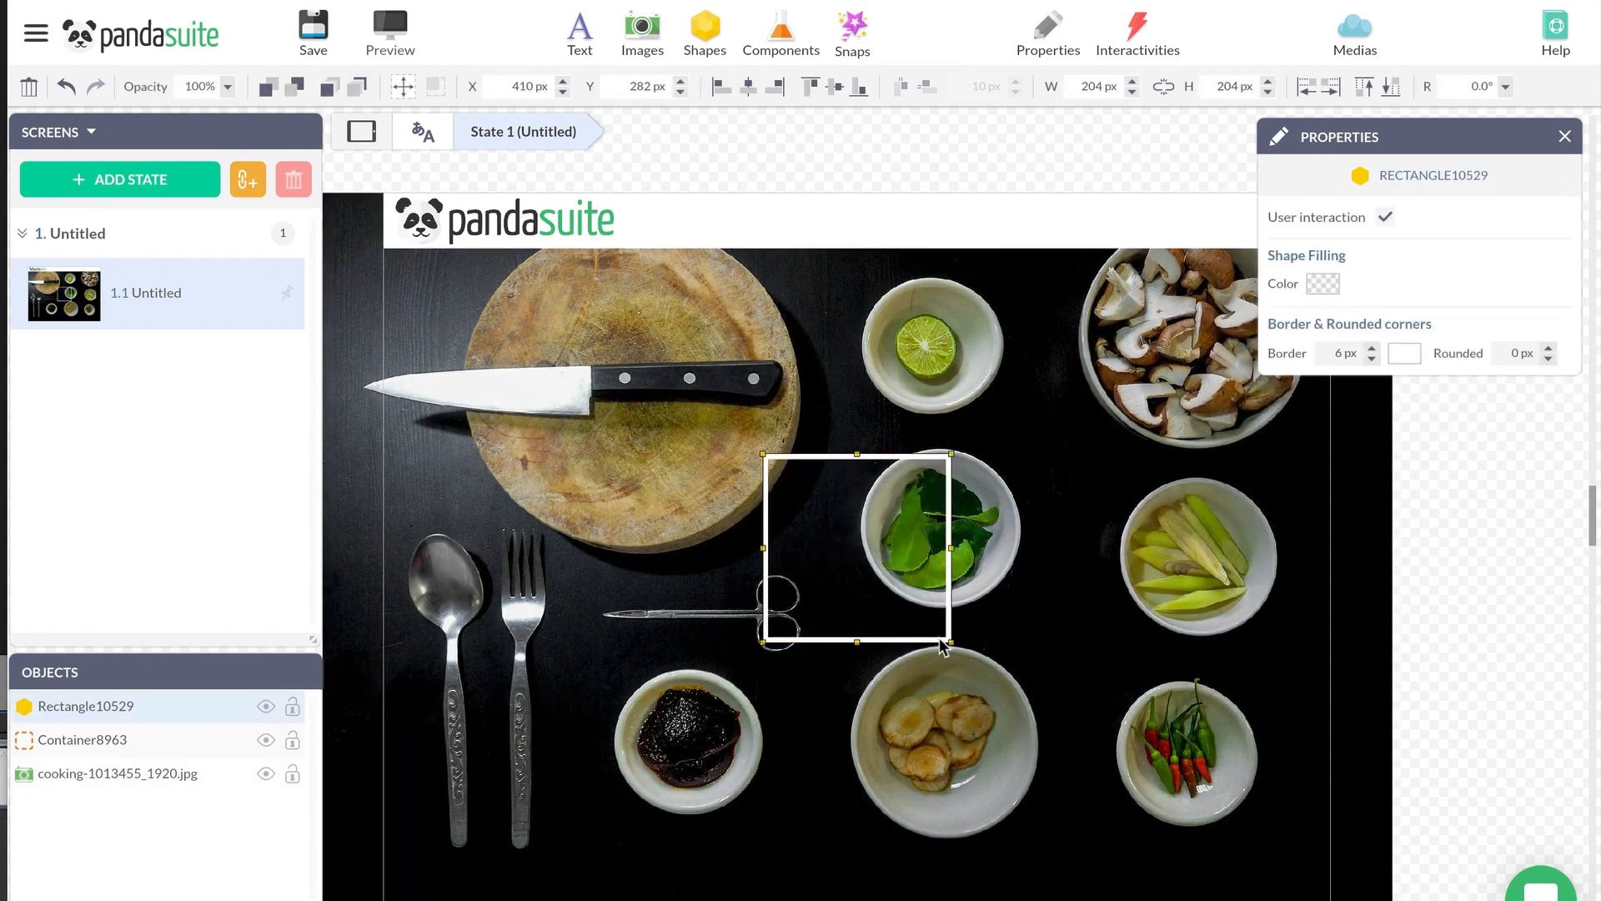
Resize the outlined rectangle to about 214 × 73 px and centre it horizontally and vertically on the screen
{"action": "left_click_drag", "start_coordinate": [952, 639], "coordinate": [959, 519]}
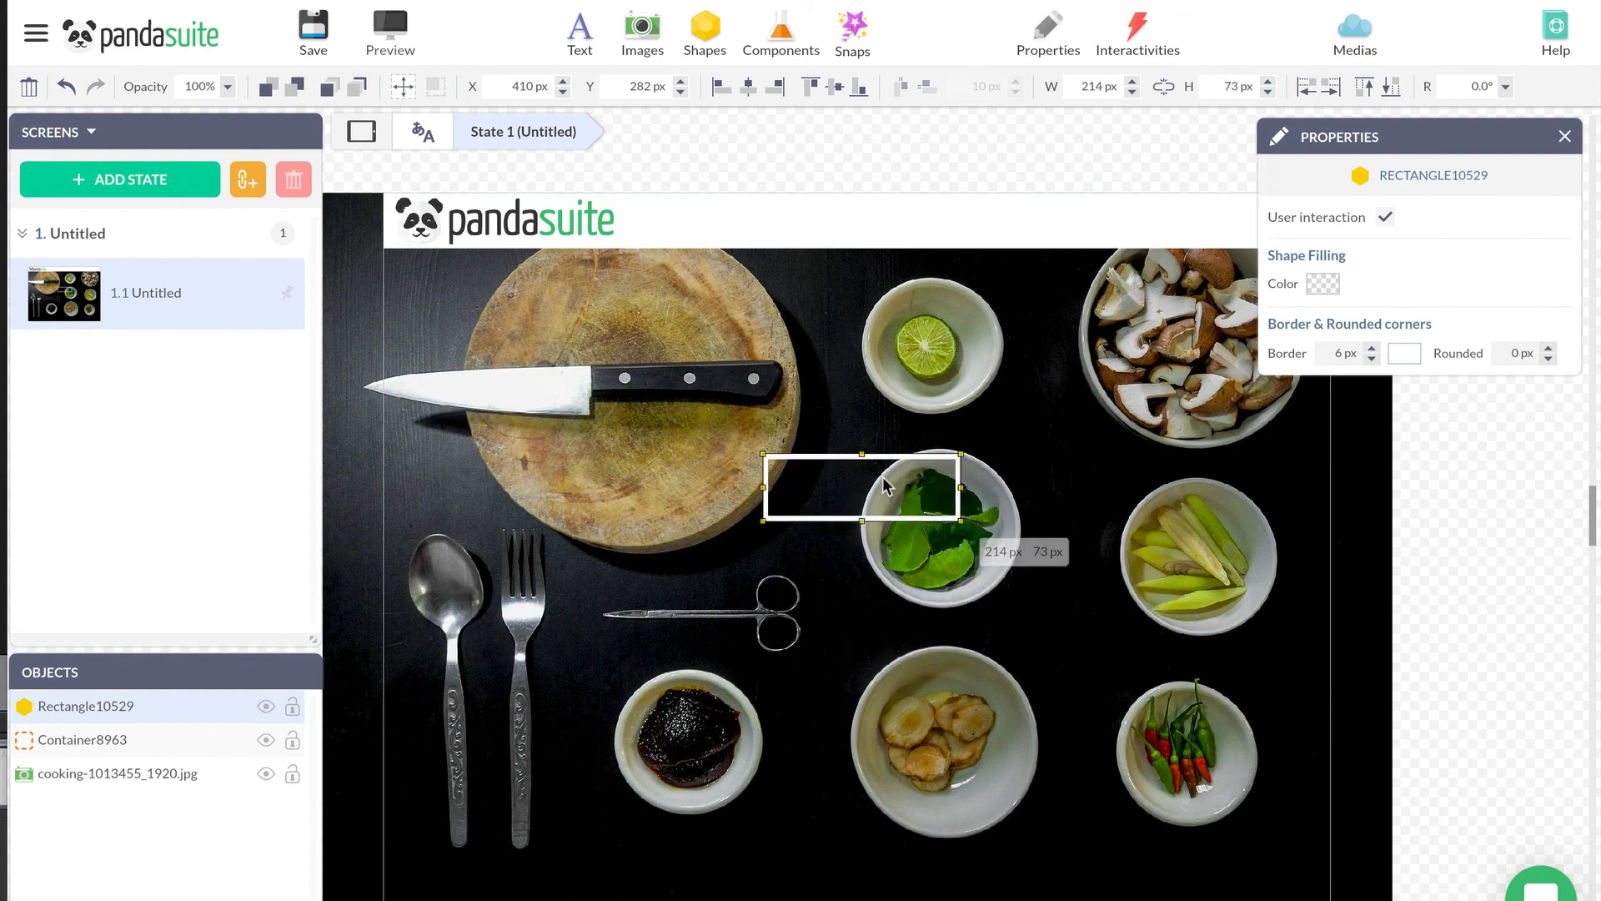
{"action": "left_click", "coordinate": [749, 86]}
{"action": "left_click", "coordinate": [834, 86]}
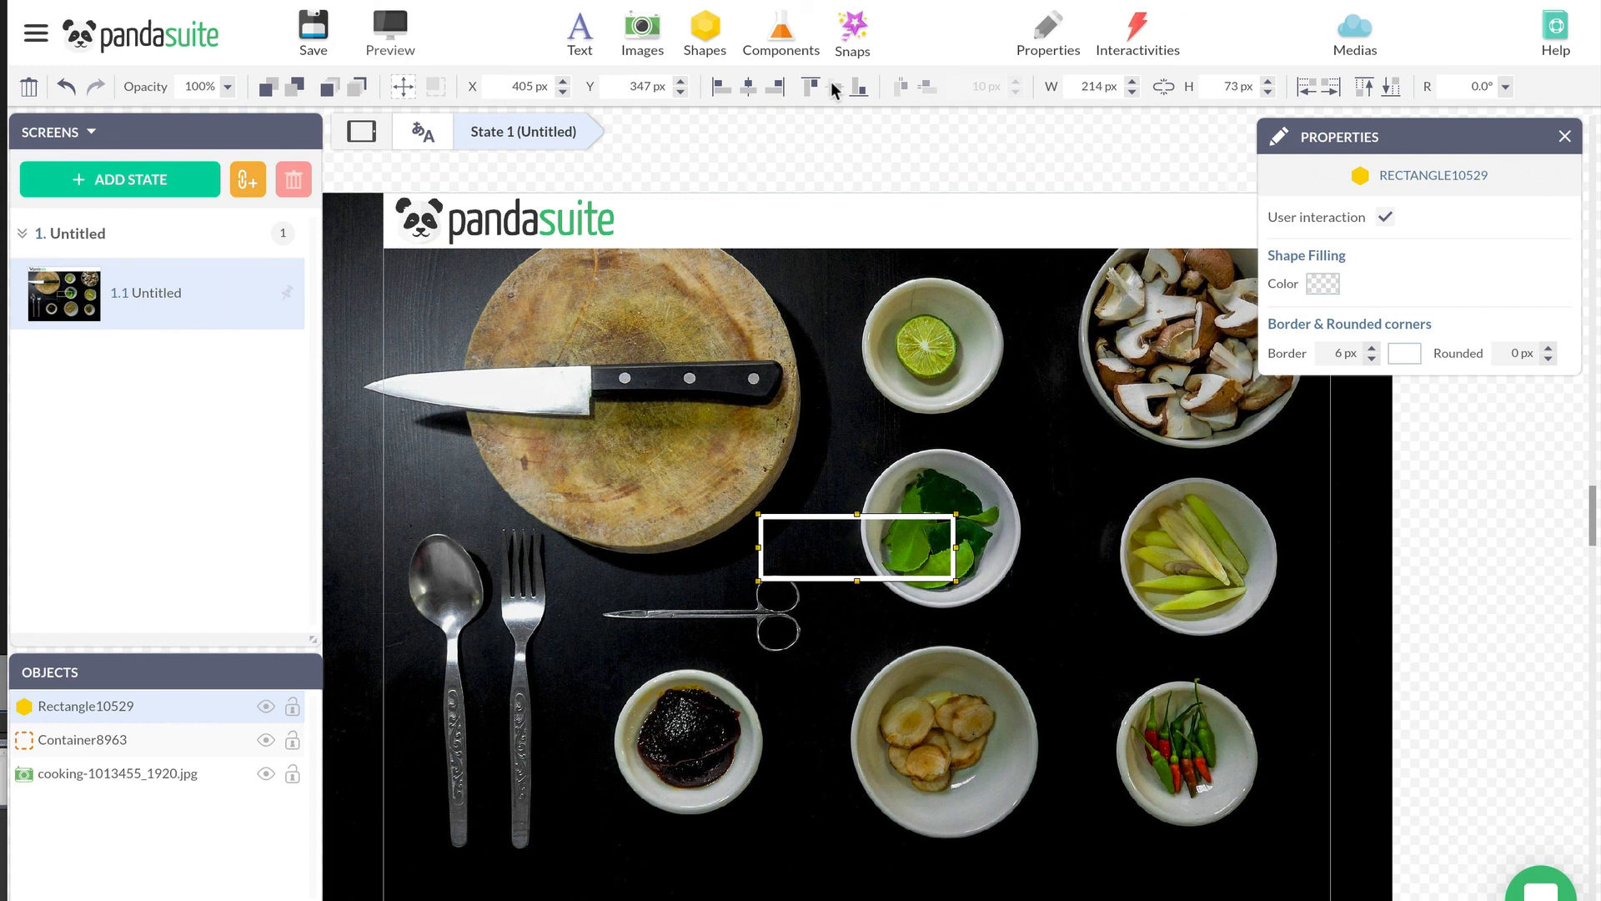
Turn off size scaling for the outlined rectangle and anchor it on all four sides
{"action": "left_click", "coordinate": [394, 85]}
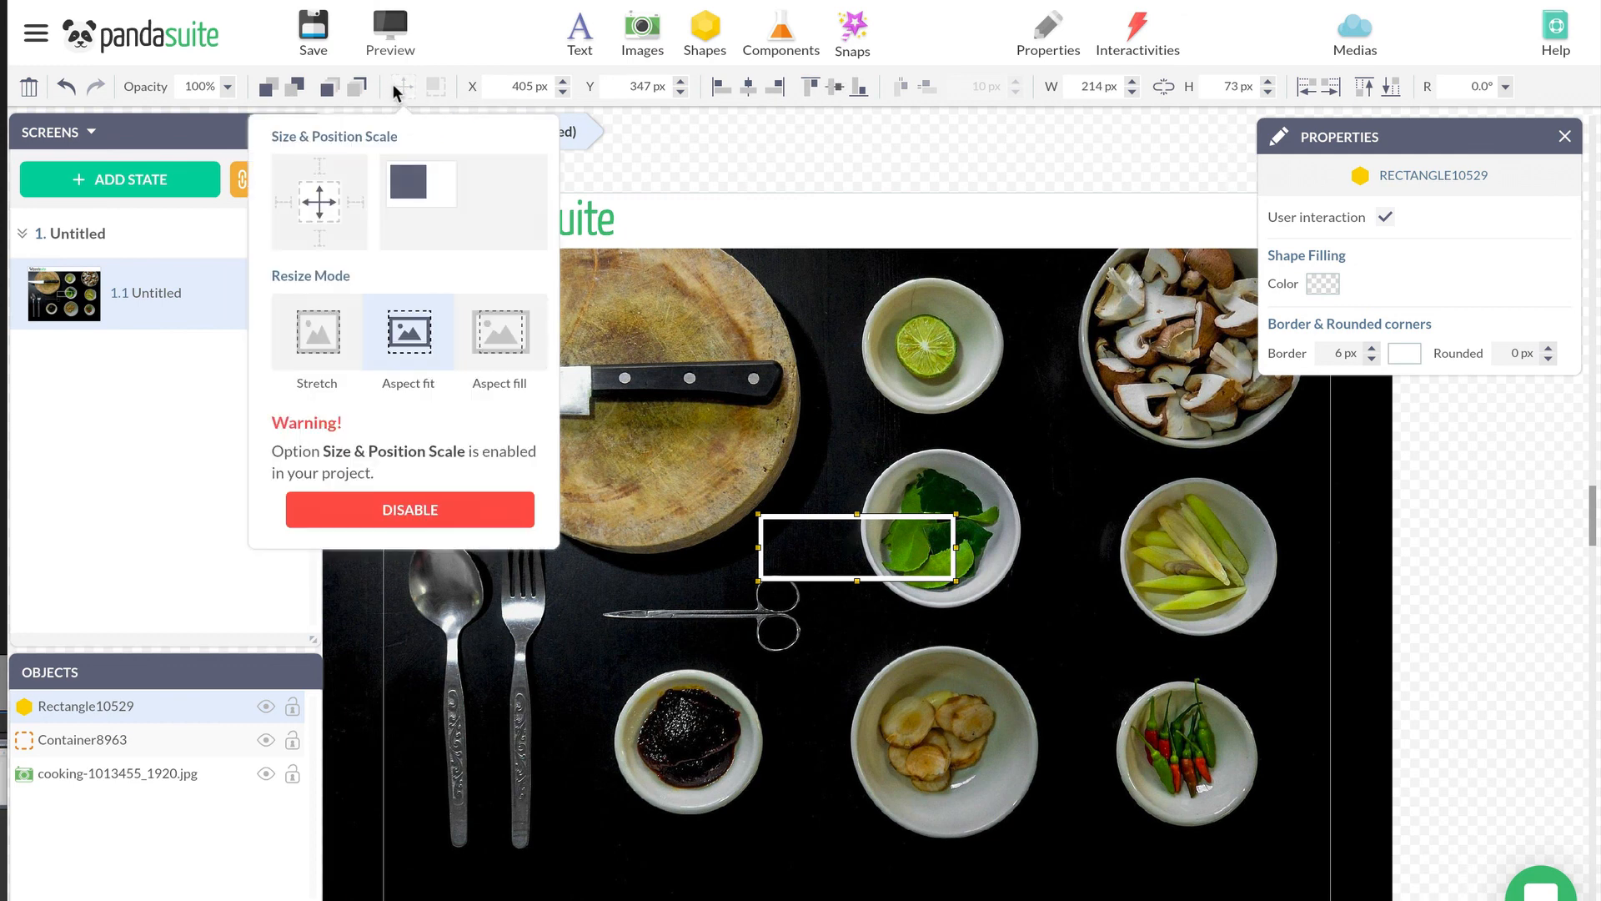
{"action": "left_click", "coordinate": [320, 187]}
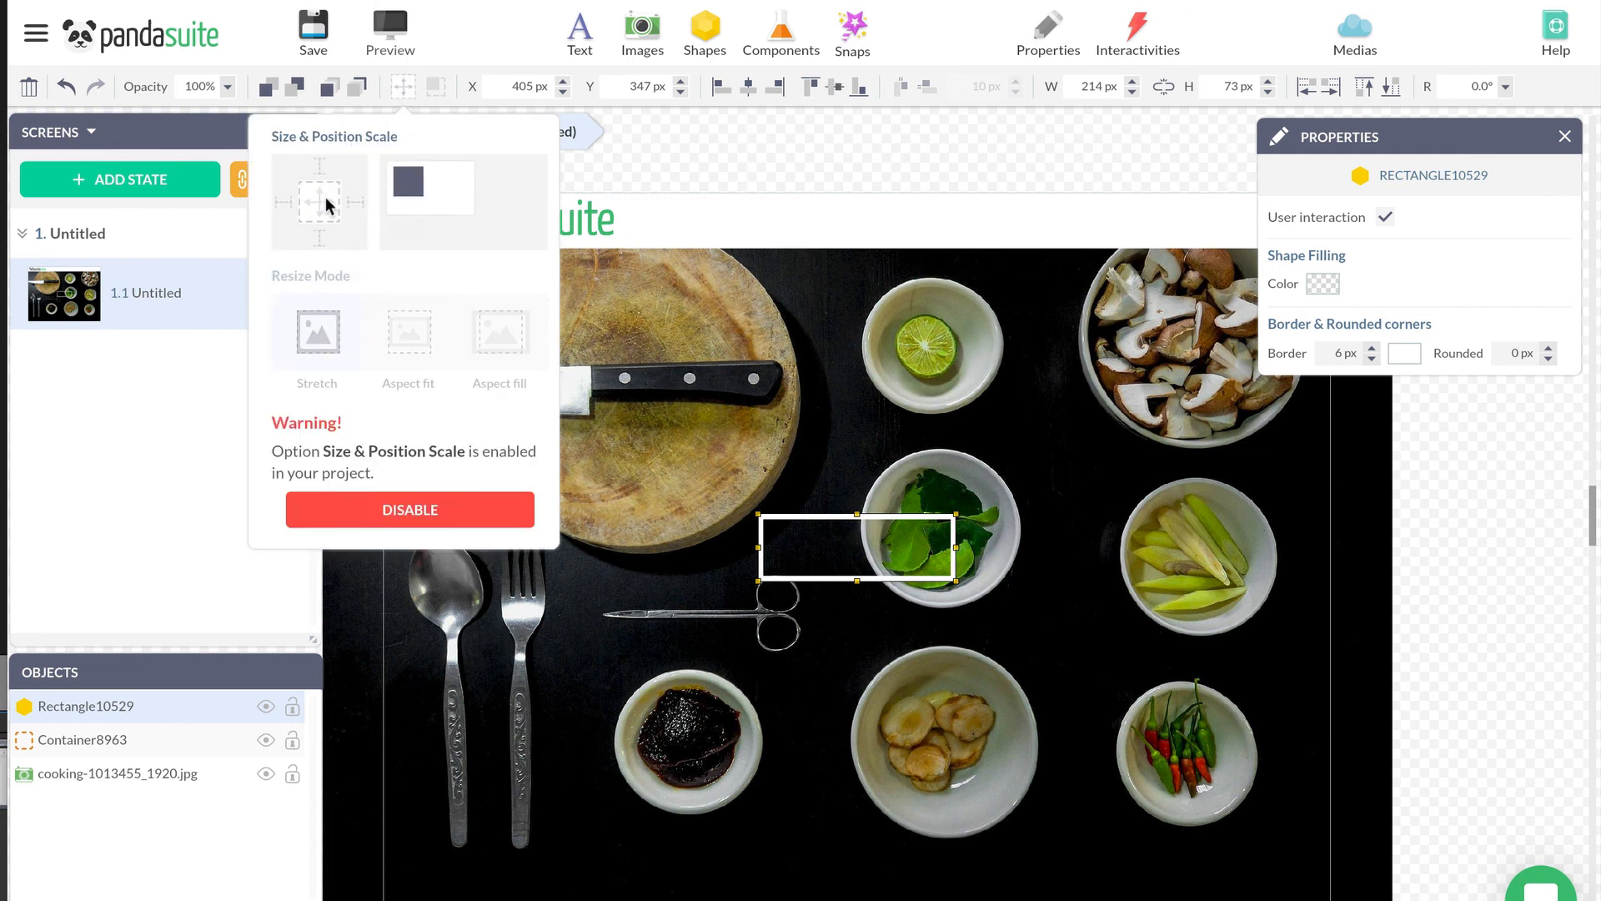
{"action": "left_click", "coordinate": [322, 234]}
{"action": "left_click", "coordinate": [287, 202]}
{"action": "left_click", "coordinate": [349, 202]}
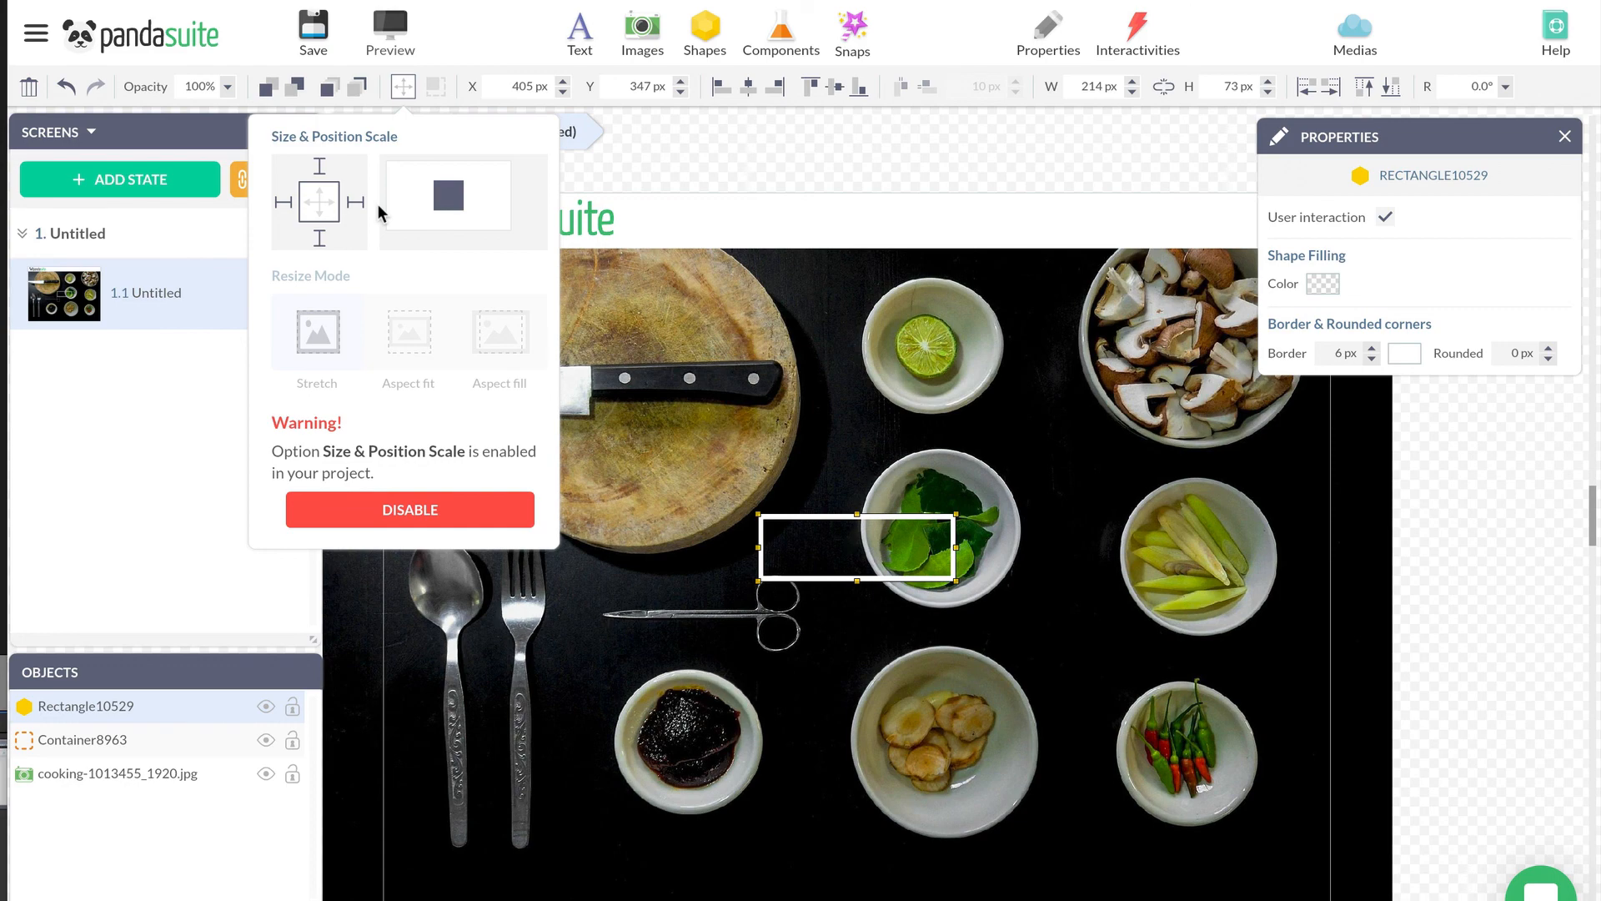
{"action": "left_click", "coordinate": [878, 163]}
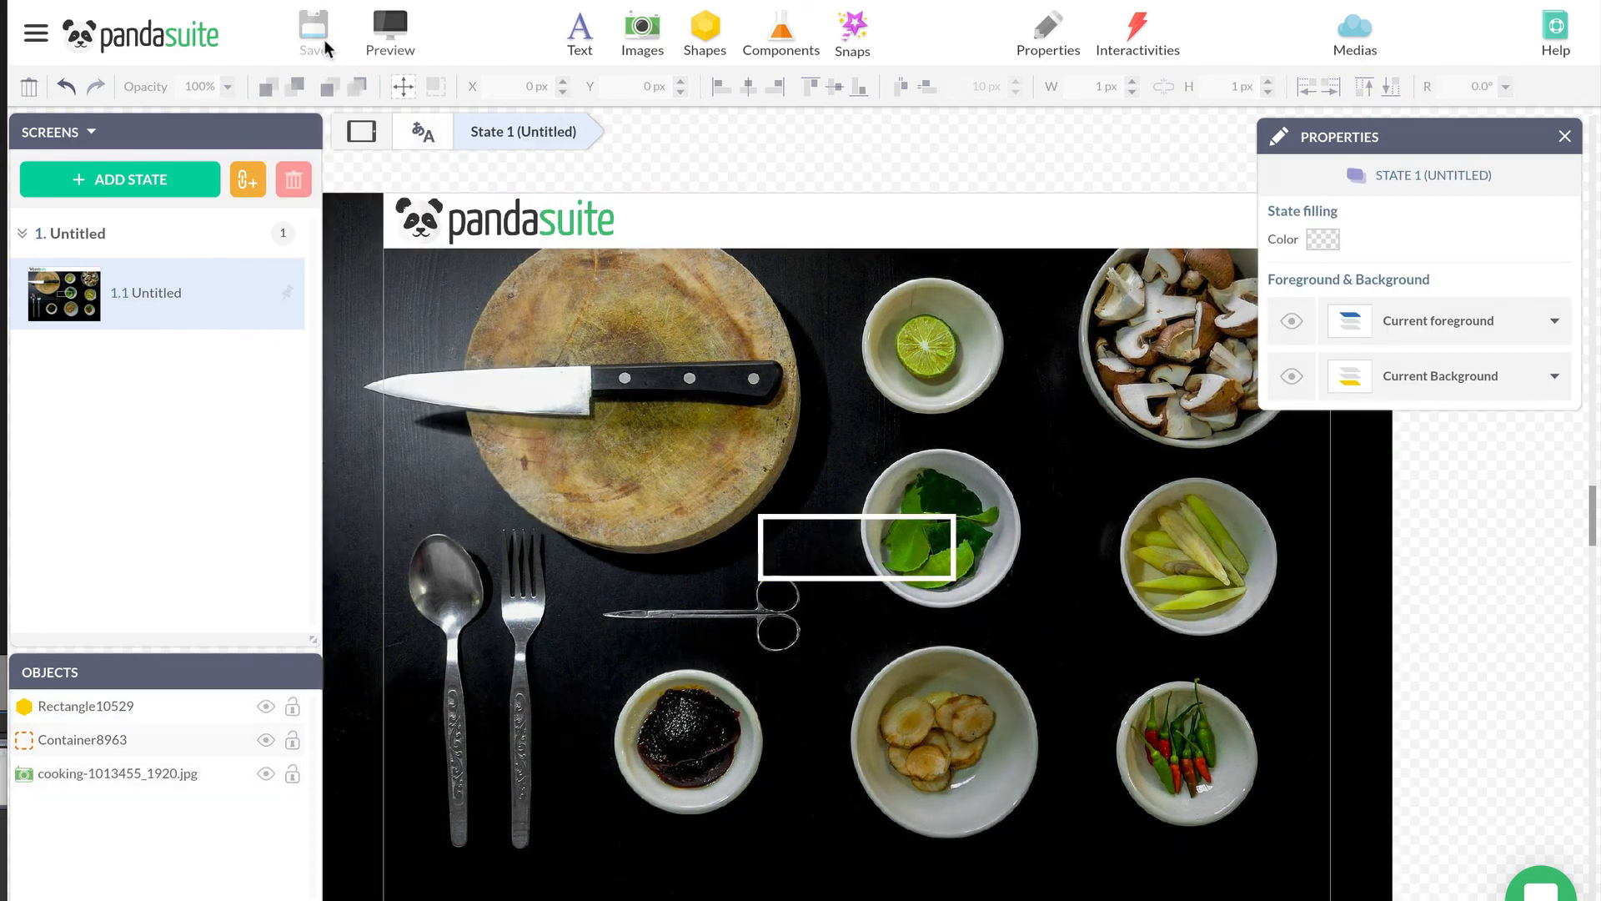
Save and preview the centred rectangle responsively at about 1046 × 605
{"action": "left_click", "coordinate": [381, 29]}
{"action": "left_click", "coordinate": [921, 579]}
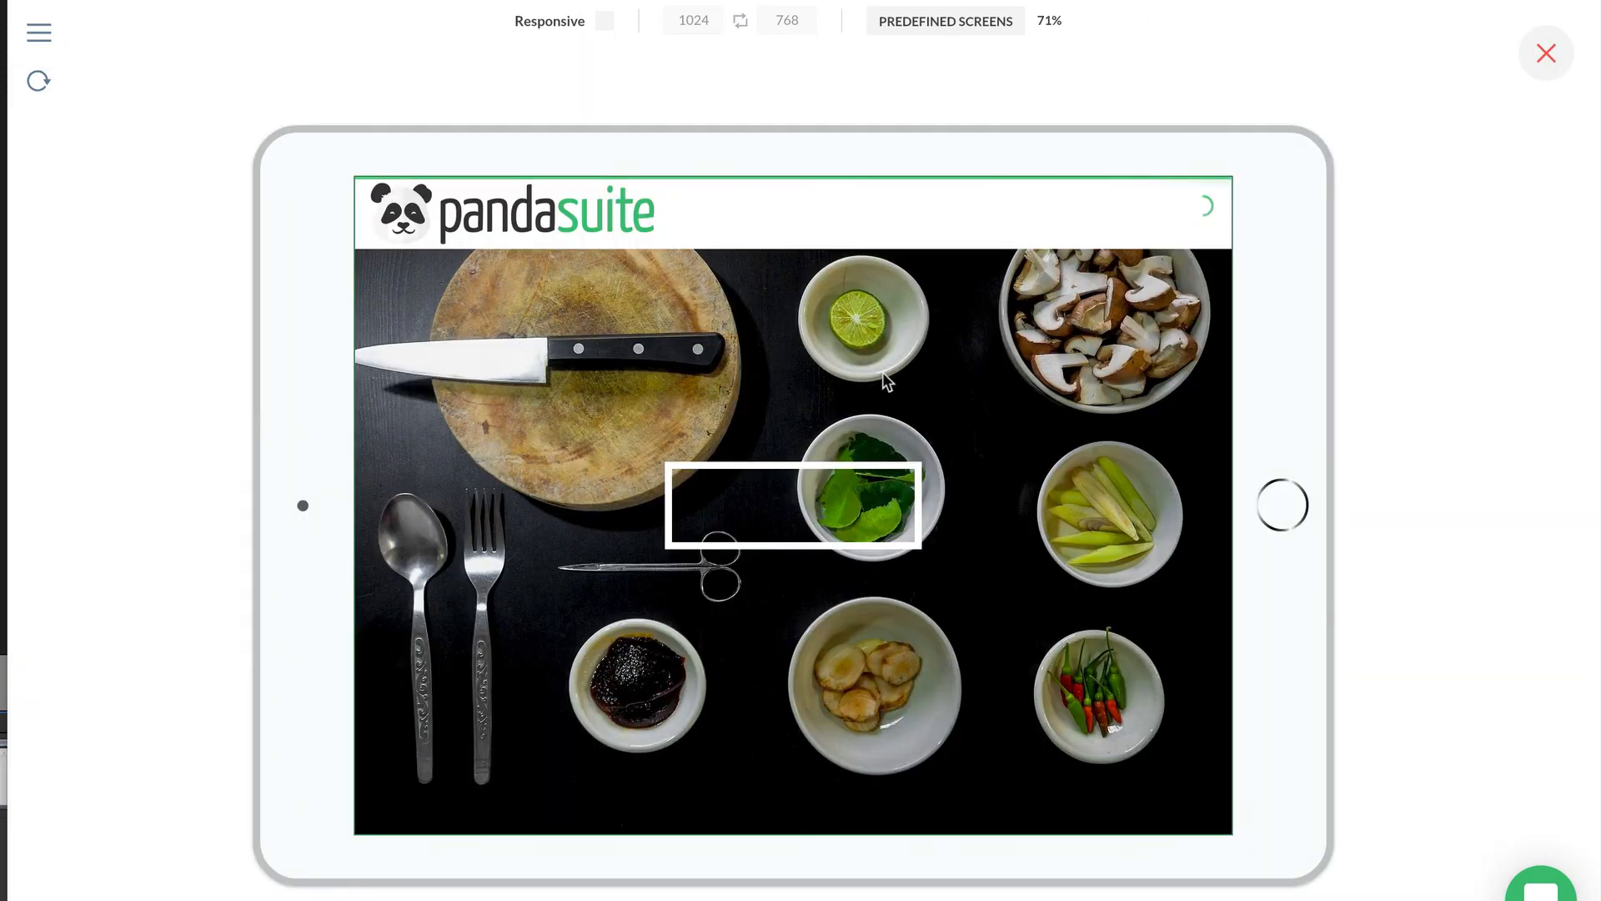
{"action": "left_click", "coordinate": [605, 22]}
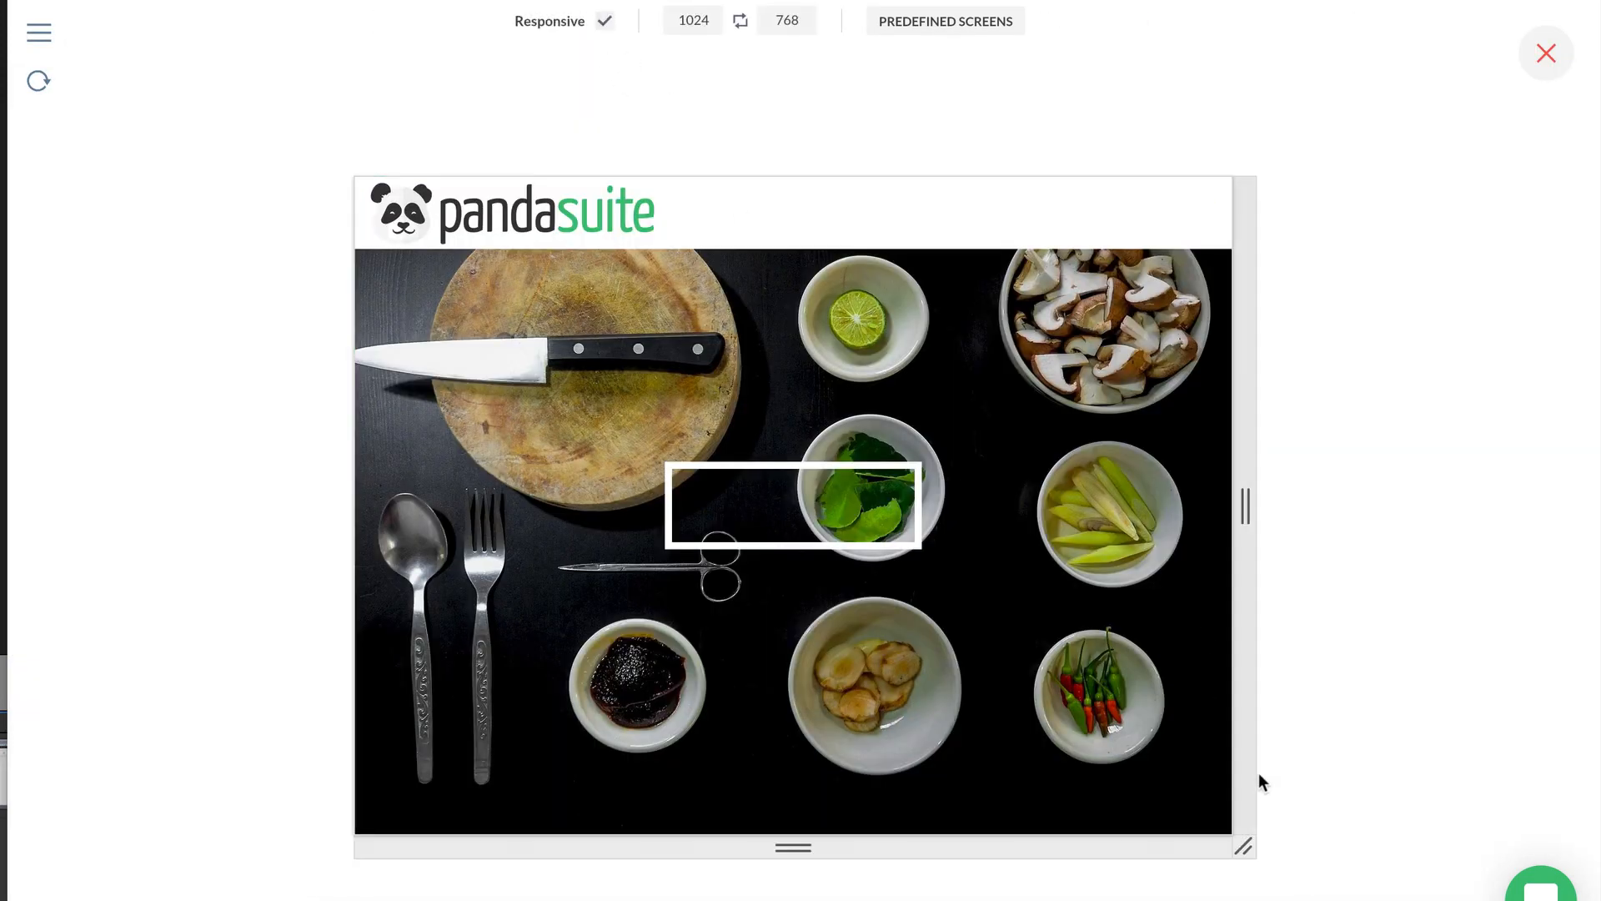
{"action": "left_click_drag", "start_coordinate": [1247, 843], "coordinate": [1433, 880]}
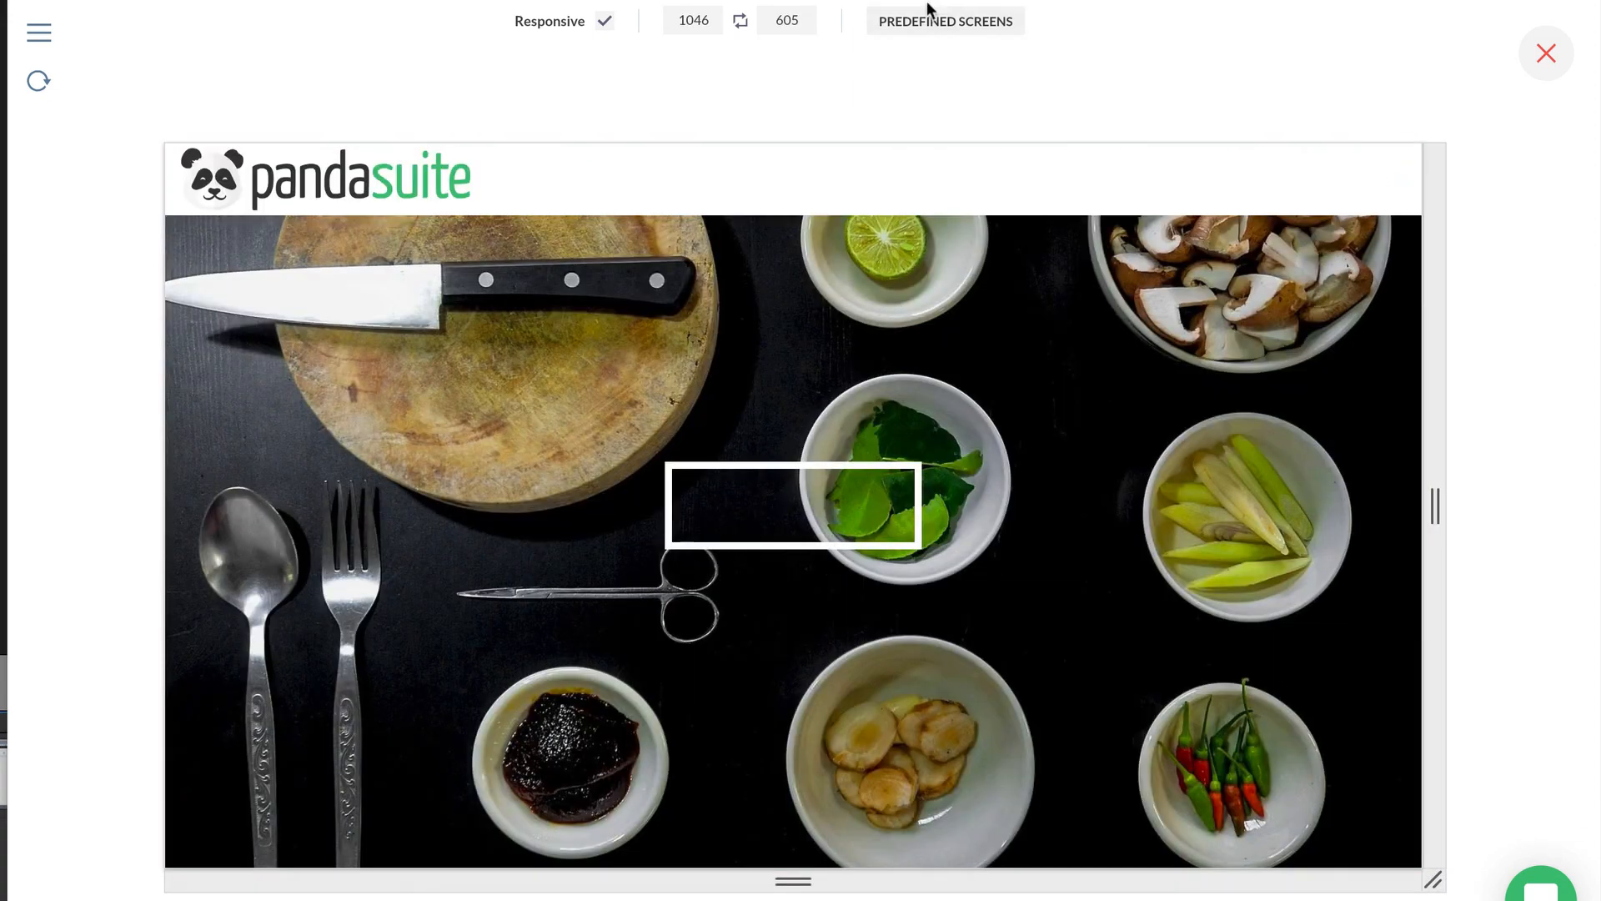
Preview the layout responsively at the predefined iPhone 6/7/8 and Screen 4:3 sizes
{"action": "left_click", "coordinate": [911, 23]}
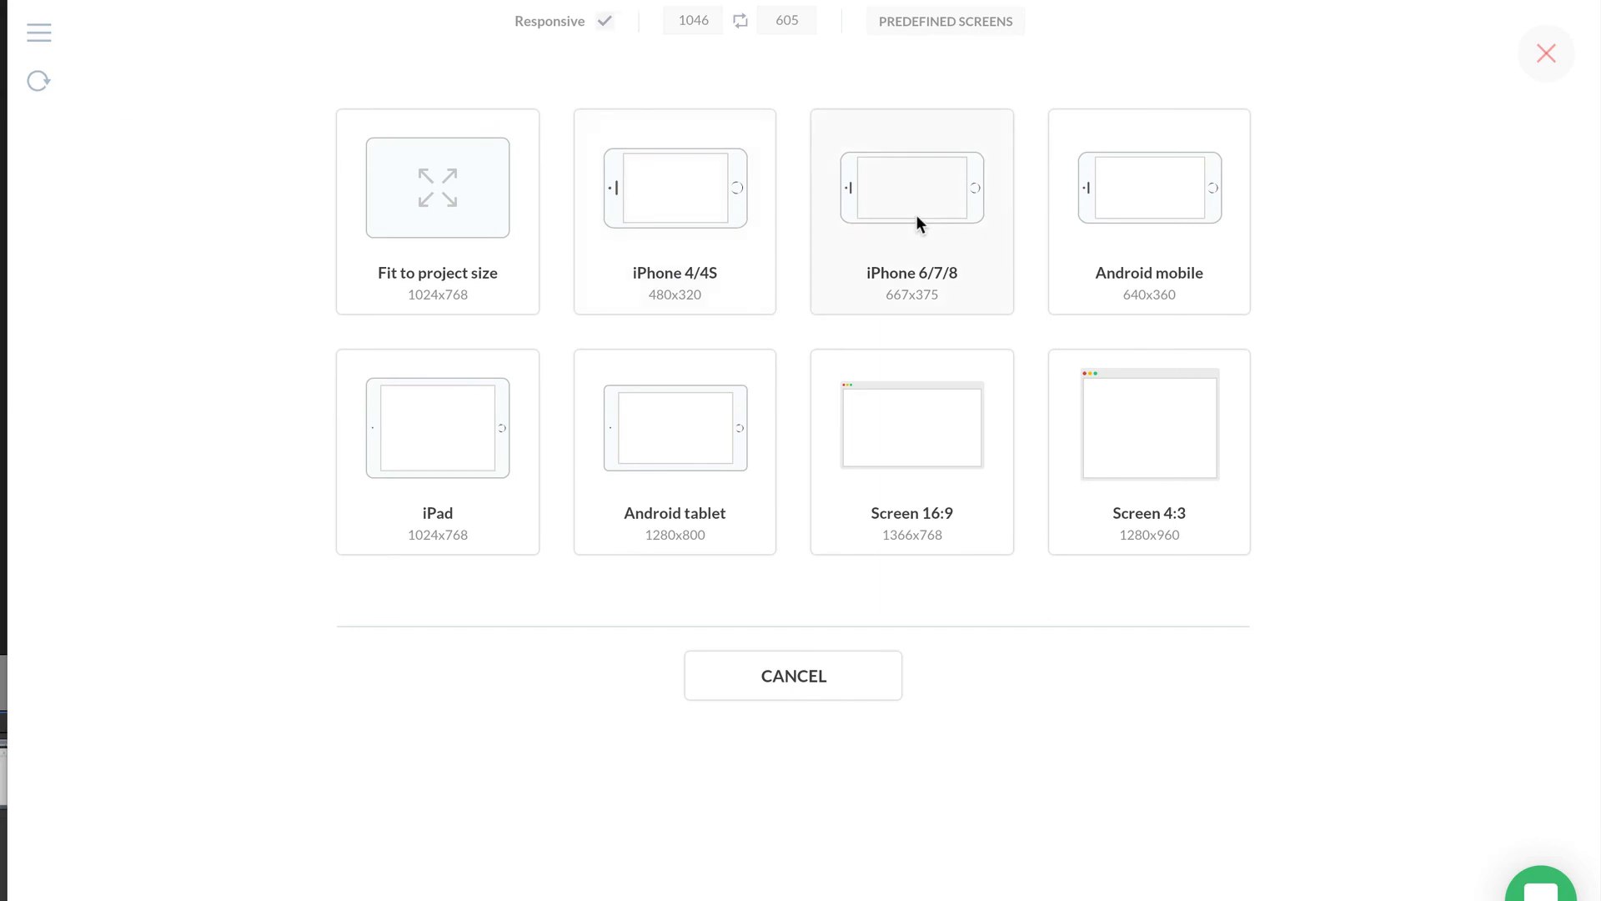
{"action": "left_click", "coordinate": [916, 214]}
{"action": "left_click", "coordinate": [945, 21]}
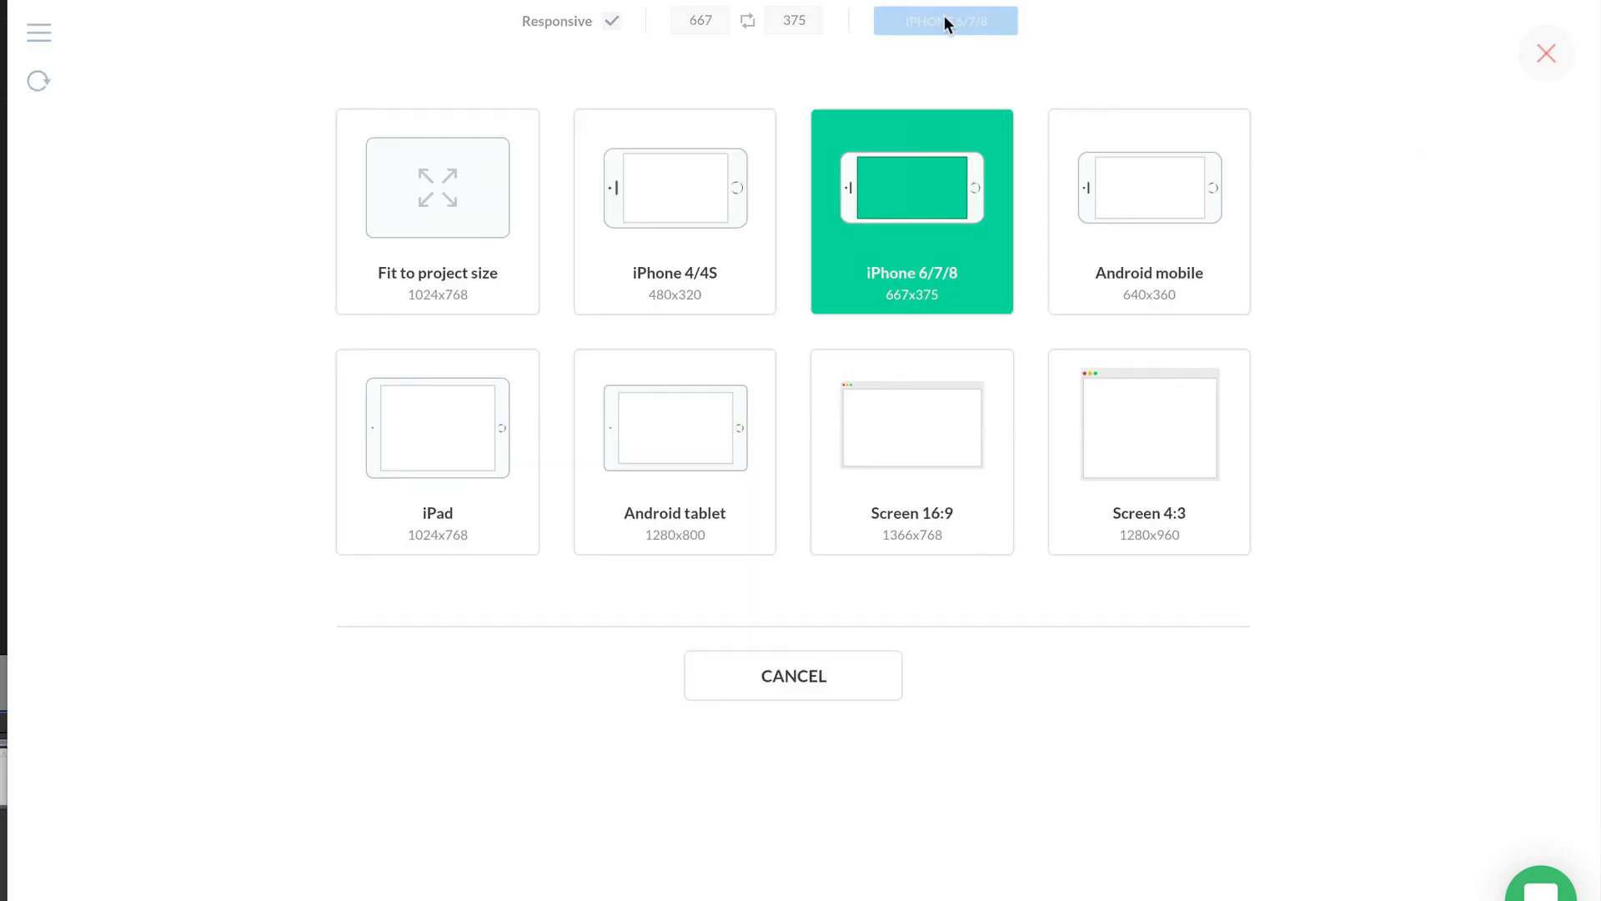
{"action": "left_click", "coordinate": [1129, 449]}
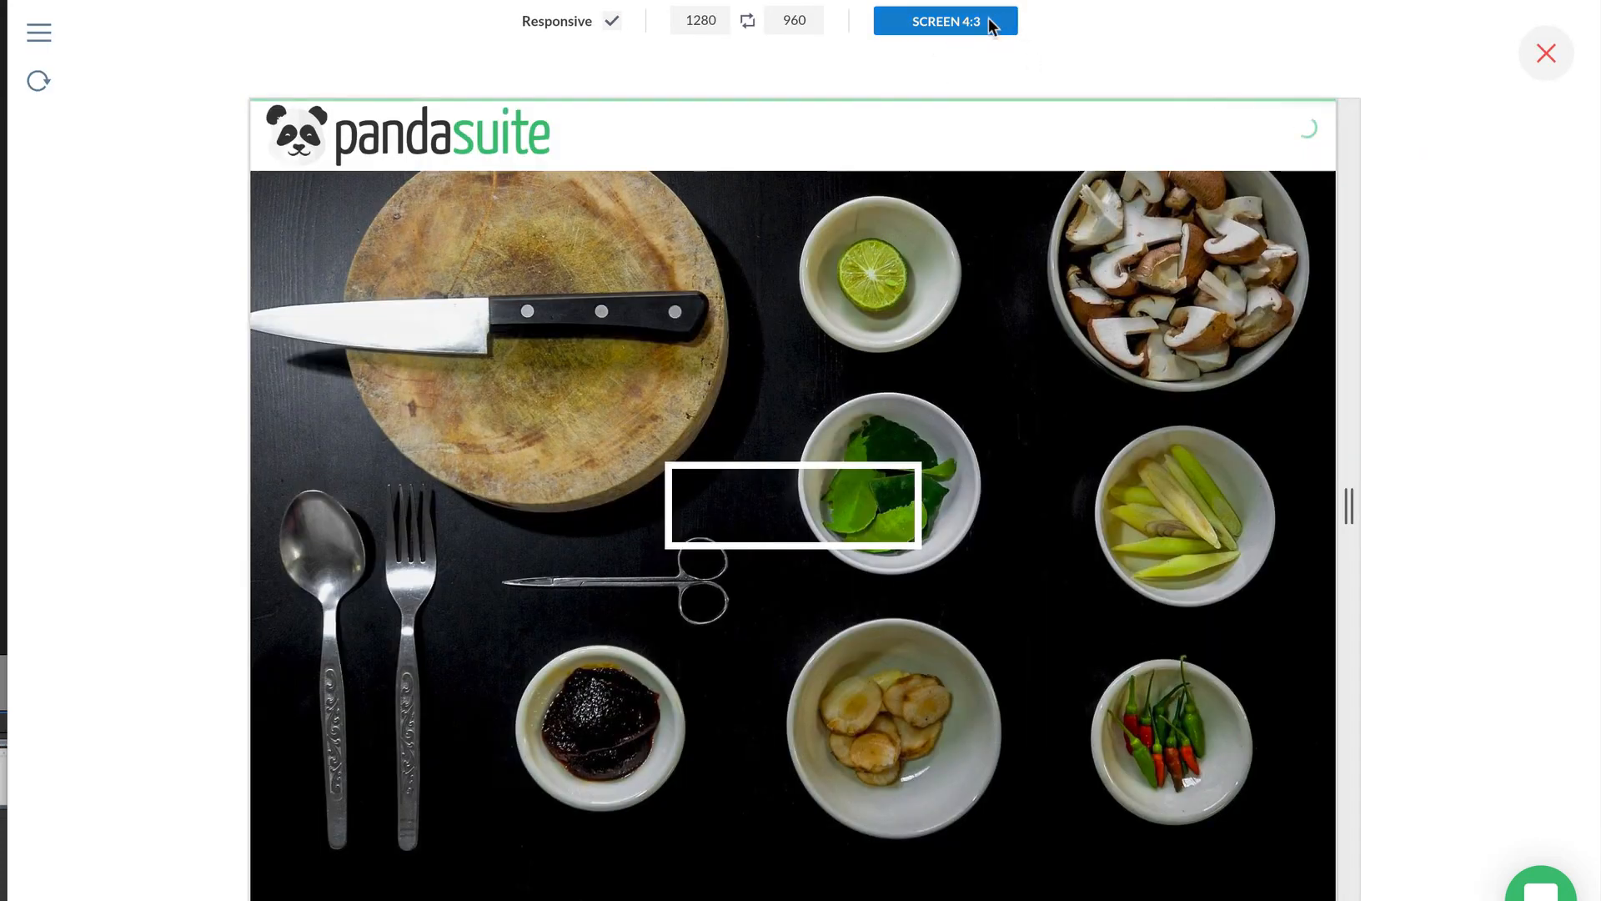
Preview the layout responsively at the predefined Screen 16:9 and Android tablet sizes
{"action": "left_click", "coordinate": [991, 23]}
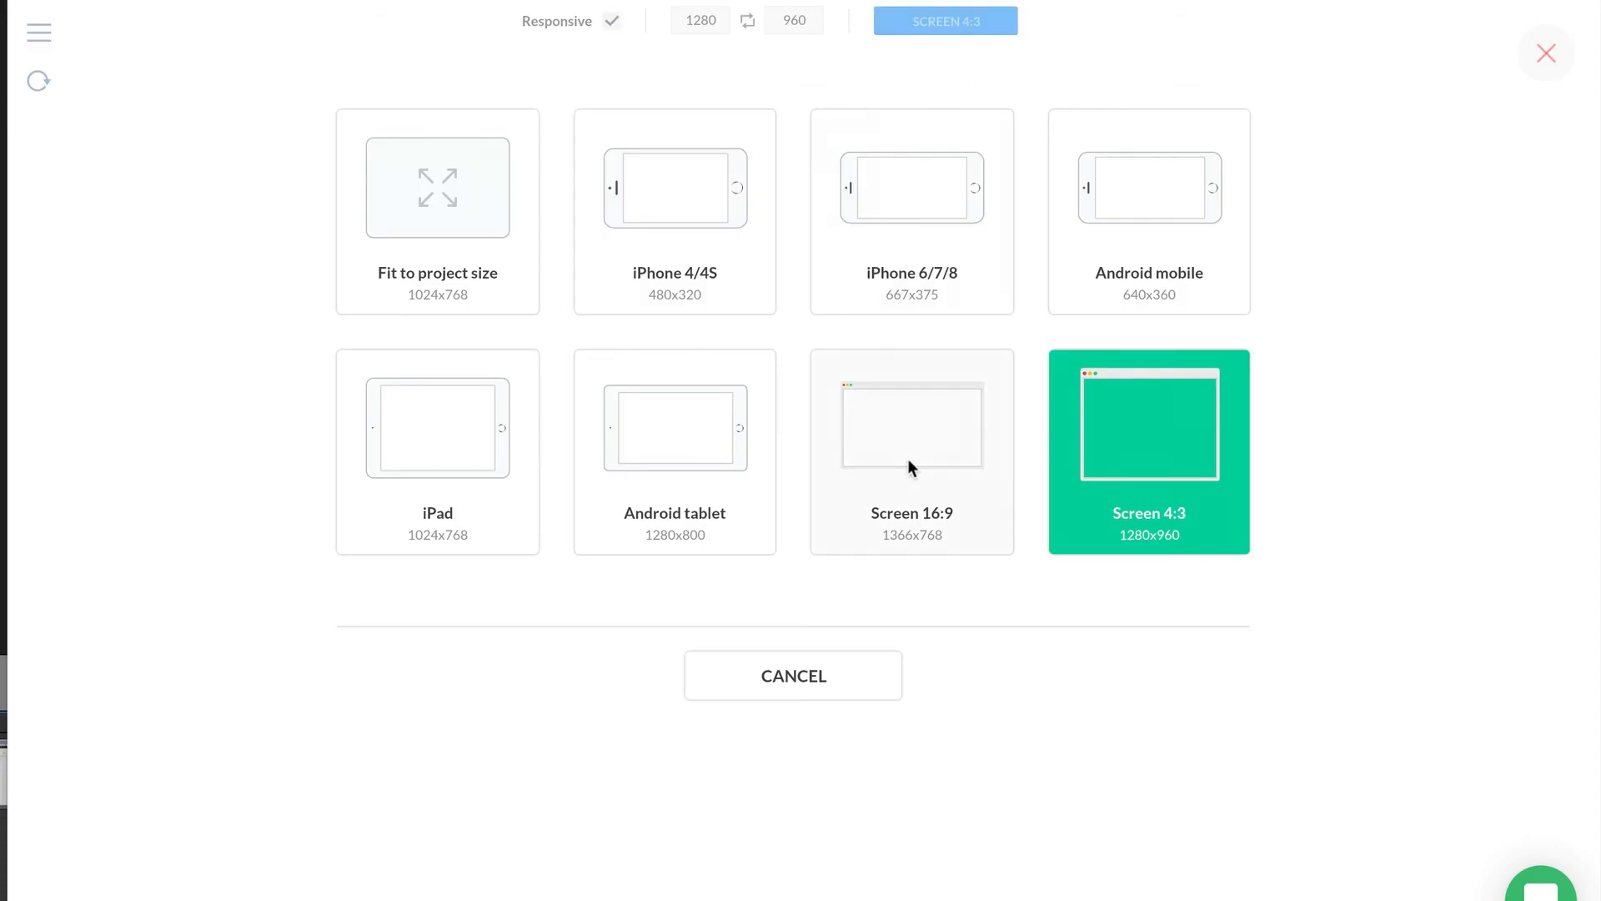
{"action": "left_click", "coordinate": [907, 458]}
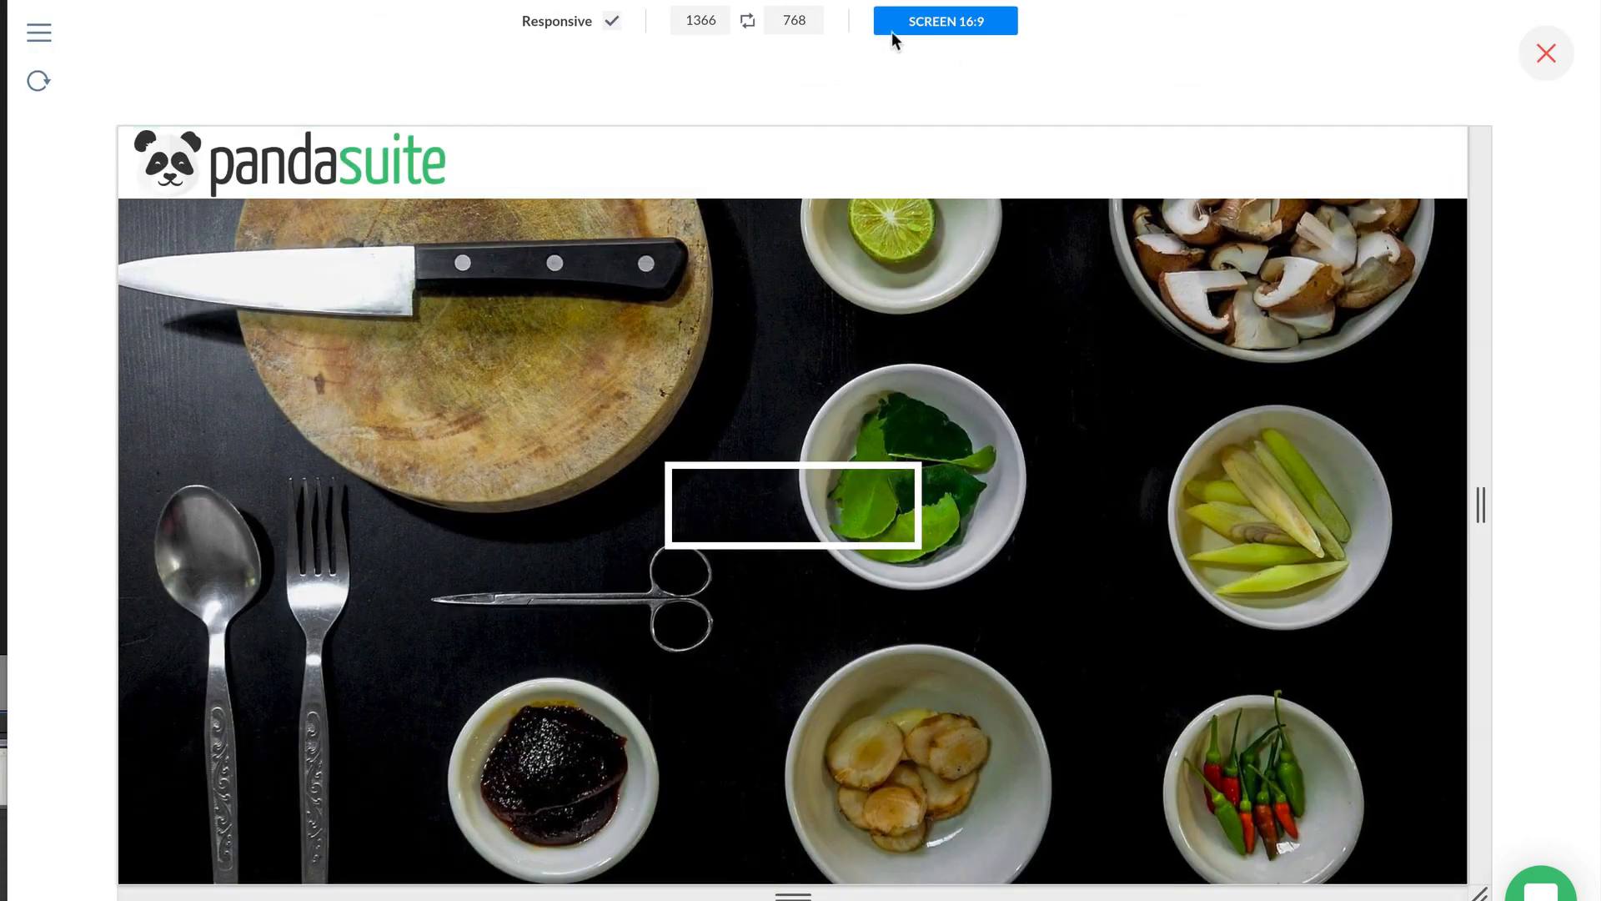
{"action": "left_click", "coordinate": [892, 25]}
{"action": "left_click", "coordinate": [648, 462]}
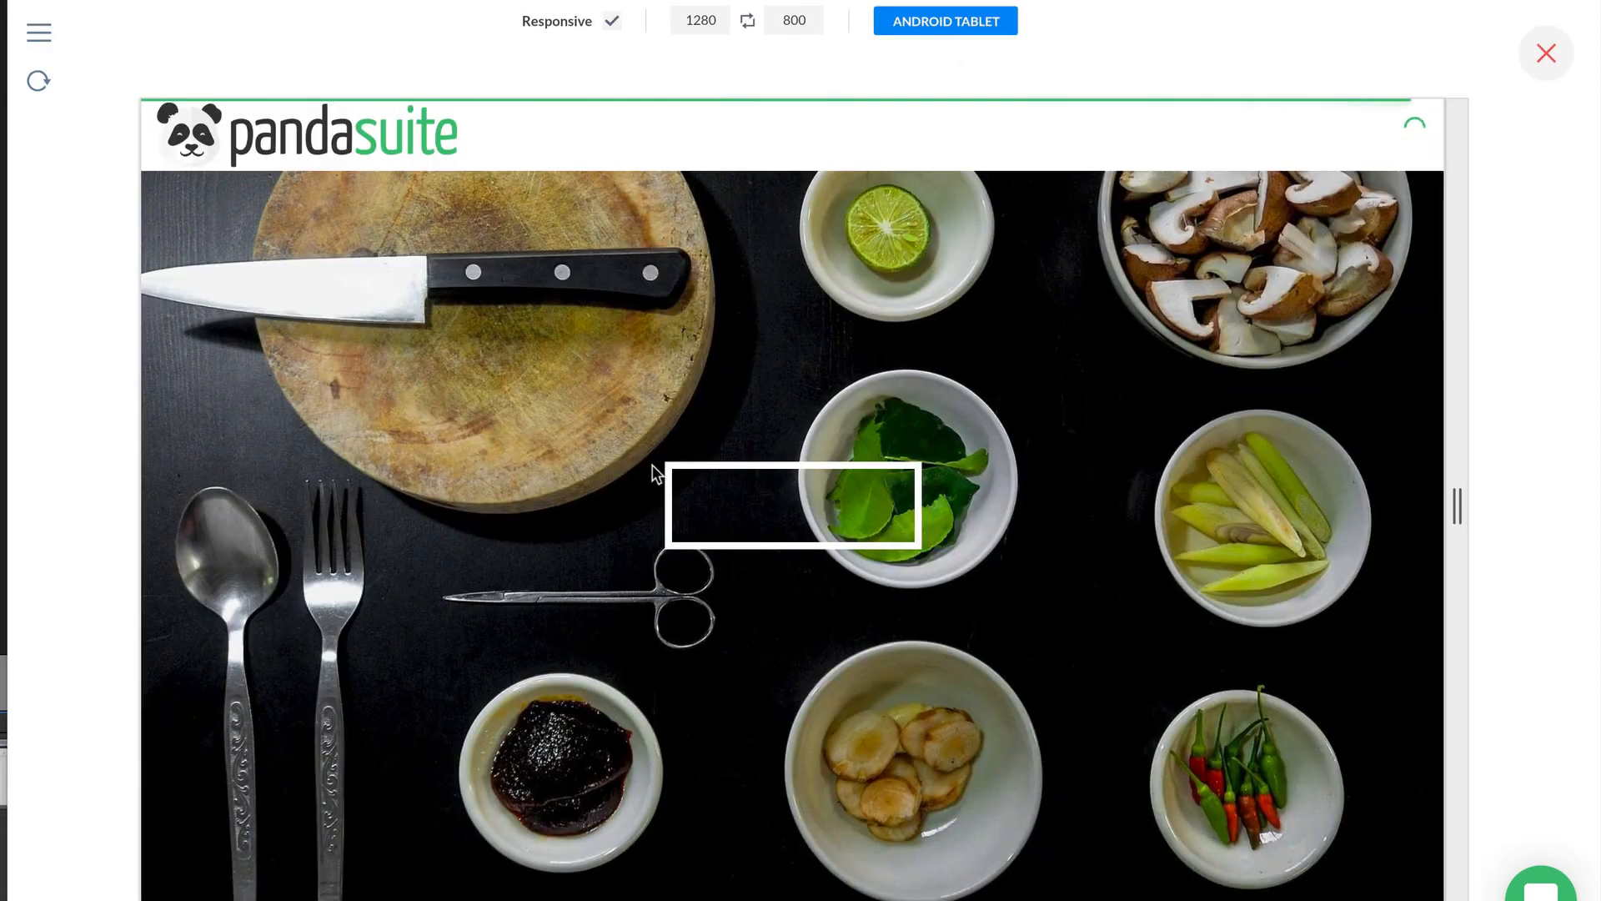
Turn off responsive mode to preview the layout in the Android tablet frame, and switch the device to iPad
{"action": "left_click", "coordinate": [612, 21]}
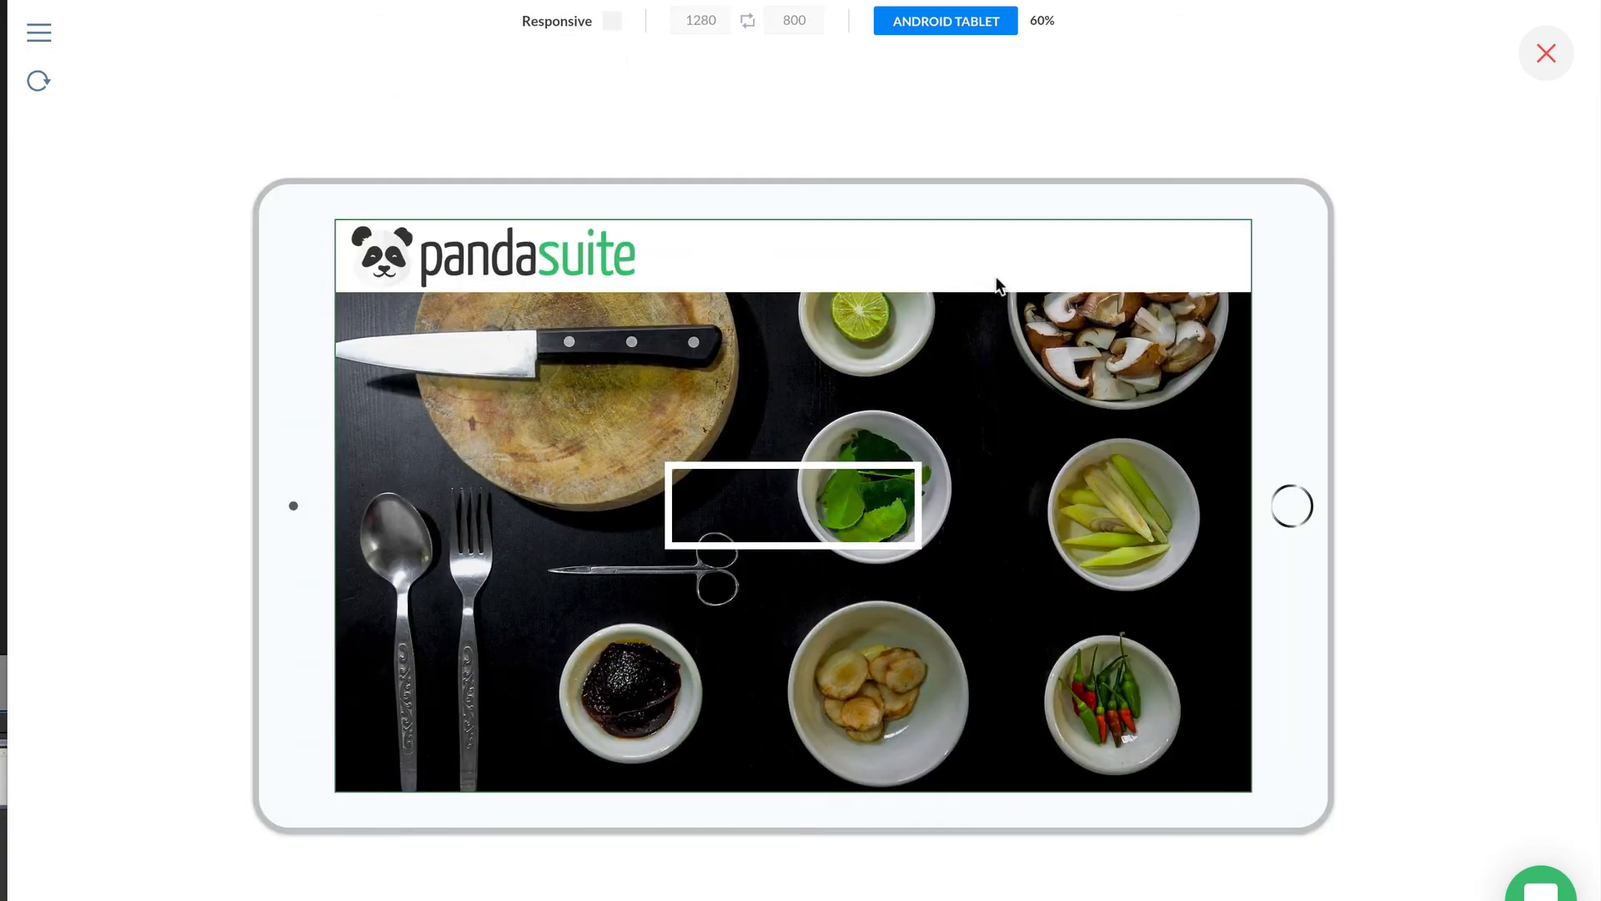
{"action": "left_click", "coordinate": [941, 23]}
{"action": "left_click", "coordinate": [501, 414]}
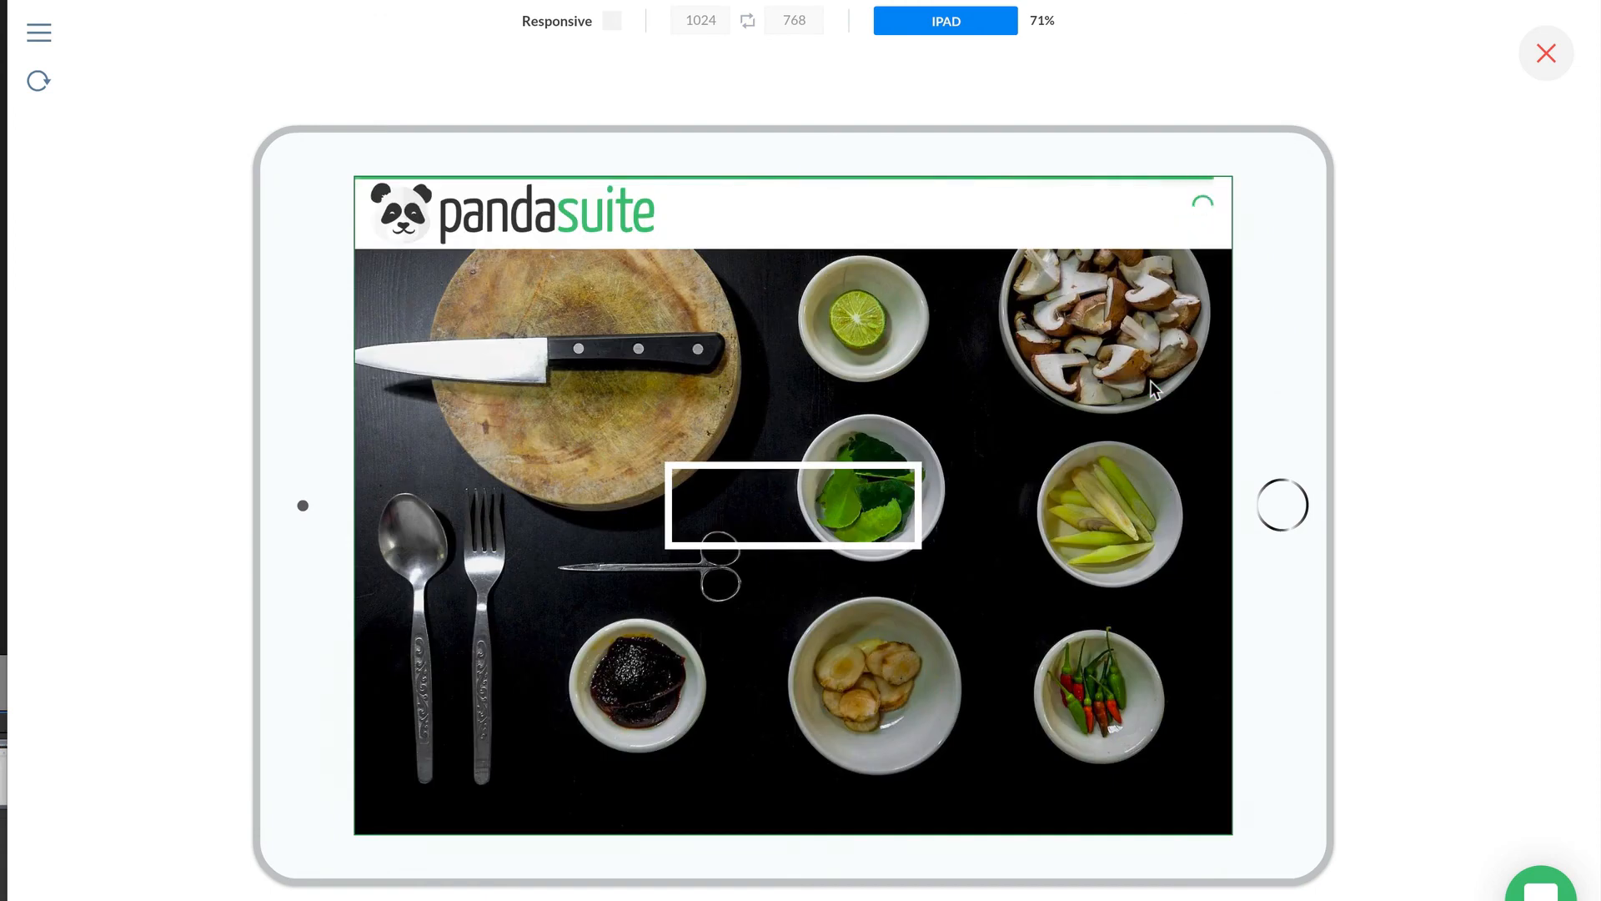